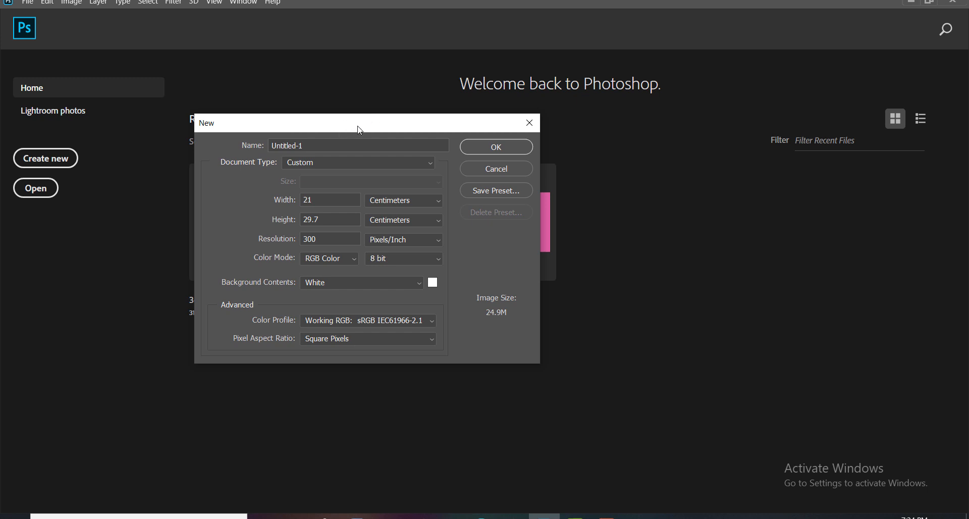
# Create a new International Paper A4 document in centimetres at 300 ppi, RGB Color 8 bit
pyautogui.moveTo(358, 127); pyautogui.dragTo(363, 120)
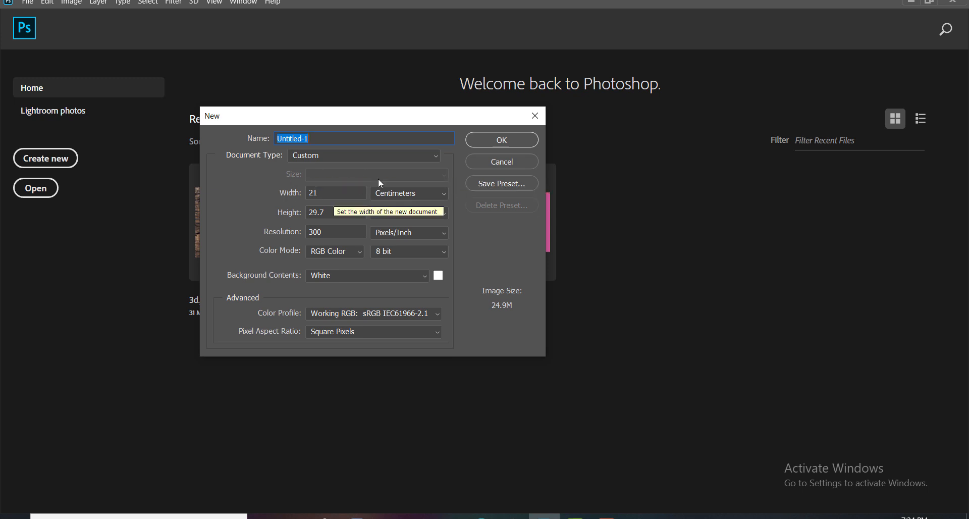
pyautogui.click(436, 156)
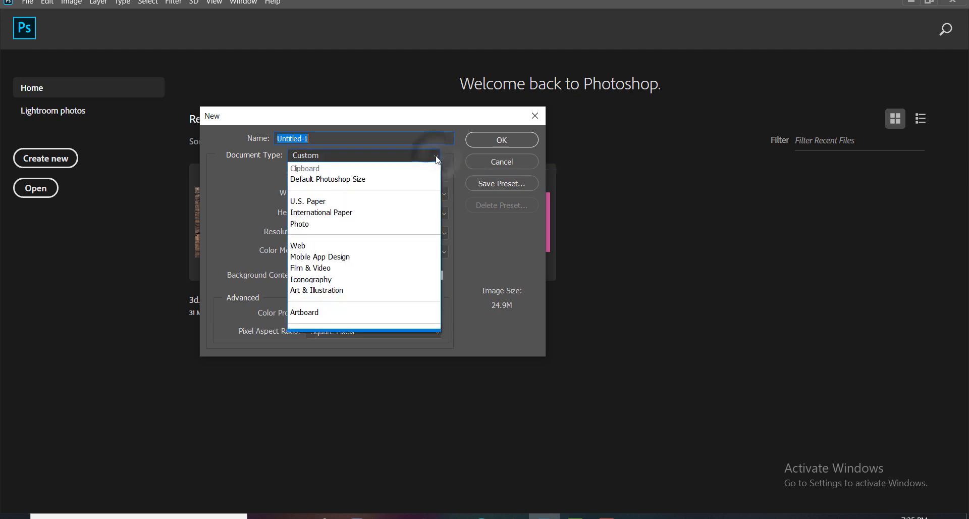
pyautogui.click(349, 212)
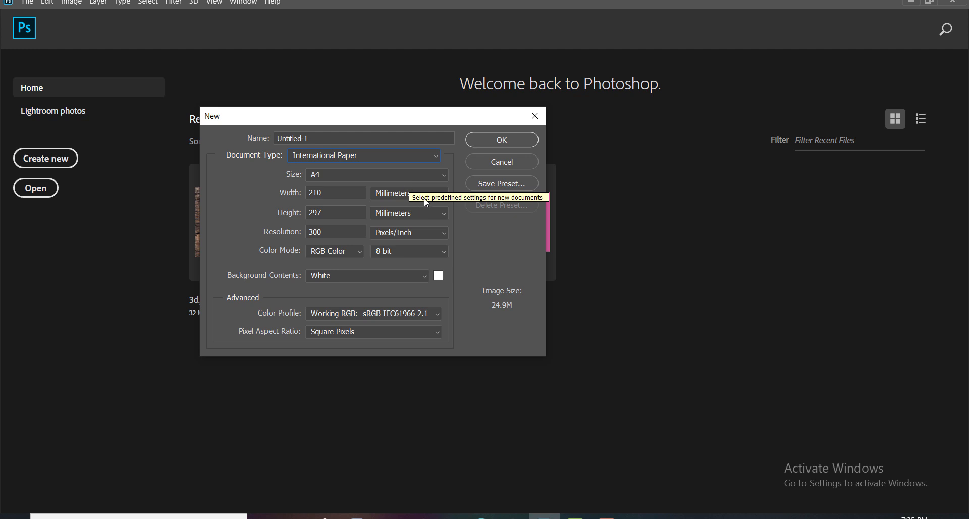
pyautogui.click(401, 193)
pyautogui.click(394, 228)
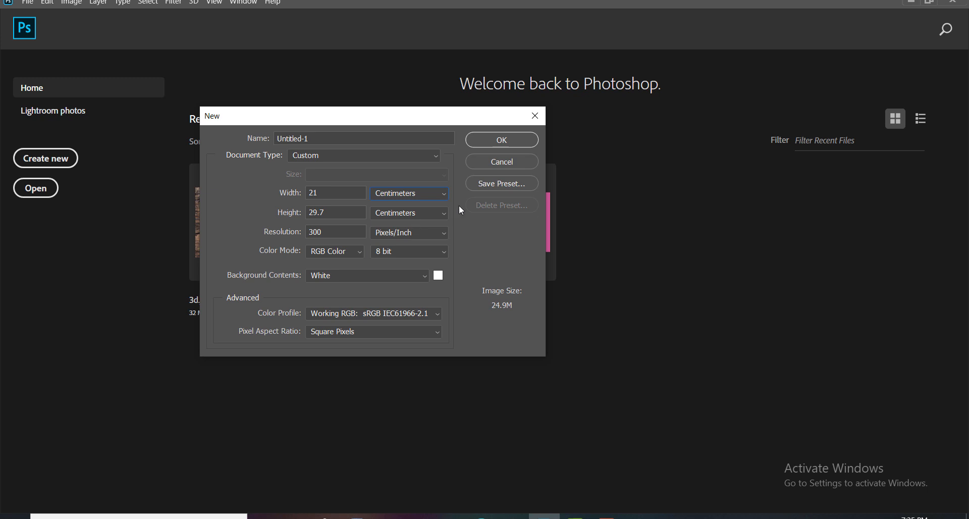
pyautogui.doubleClick(328, 233)
pyautogui.click(434, 256)
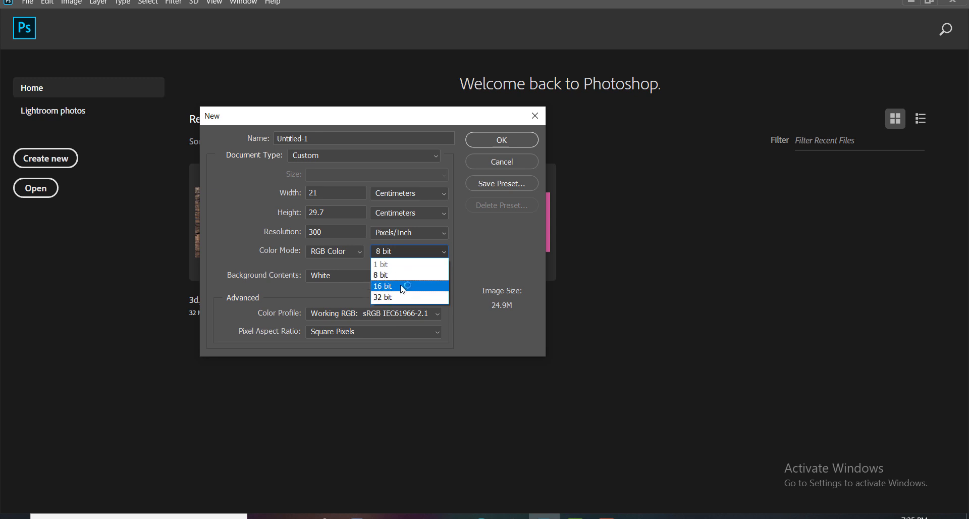
pyautogui.click(427, 250)
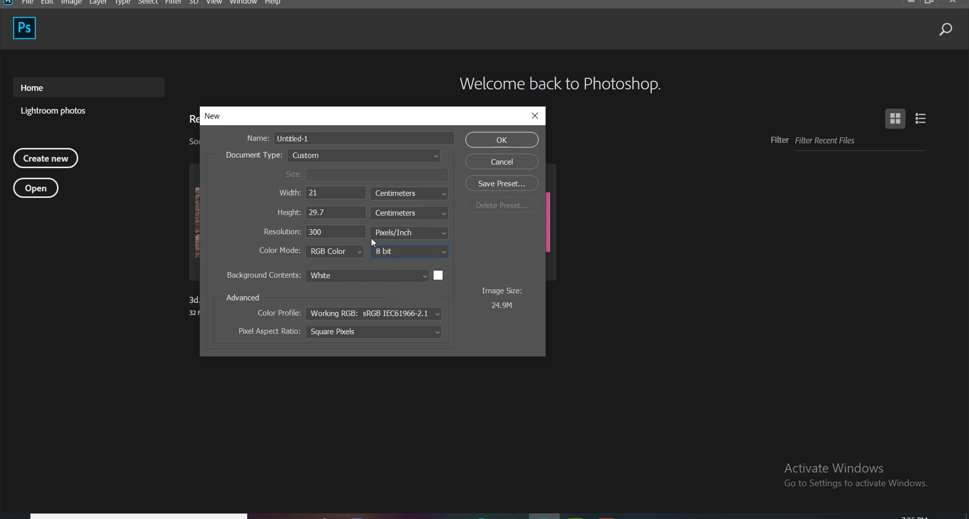
pyautogui.click(362, 256)
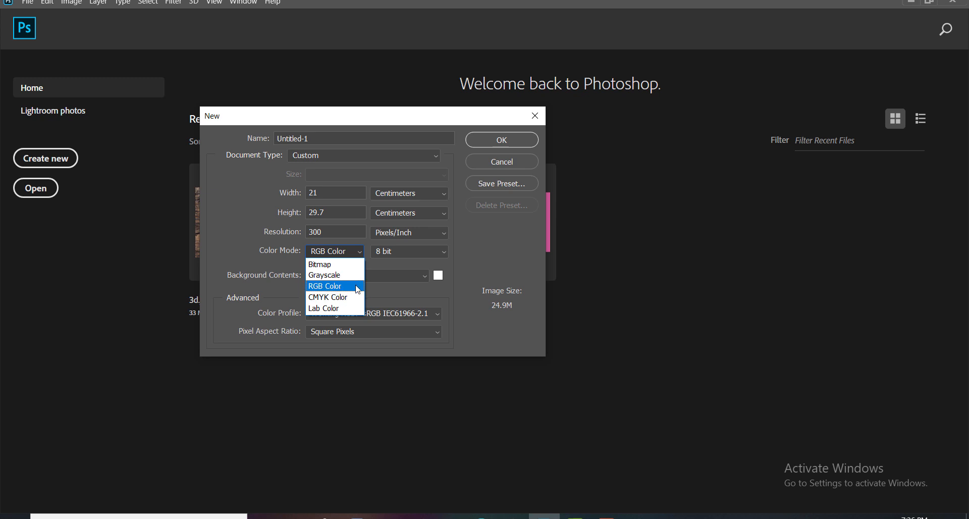
pyautogui.click(355, 286)
pyautogui.click(508, 140)
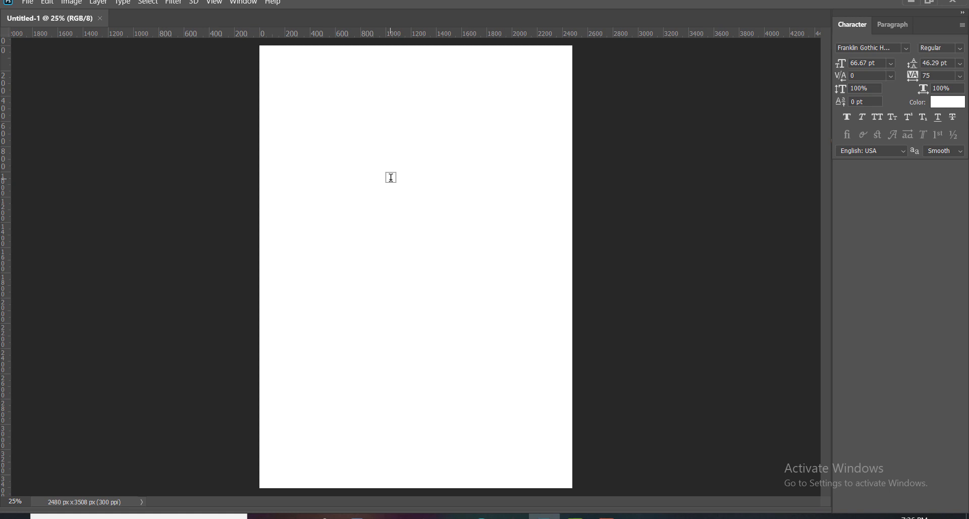
# Re-maximize the window, pan the blank page with the Move tool and collapse the History/Brushes panels
pyautogui.click(929, 2)
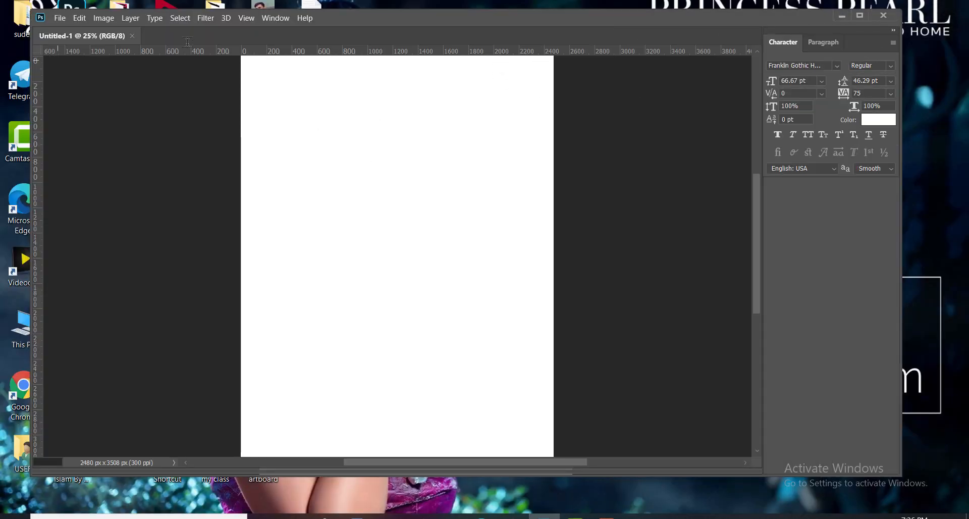
pyautogui.doubleClick(260, 27)
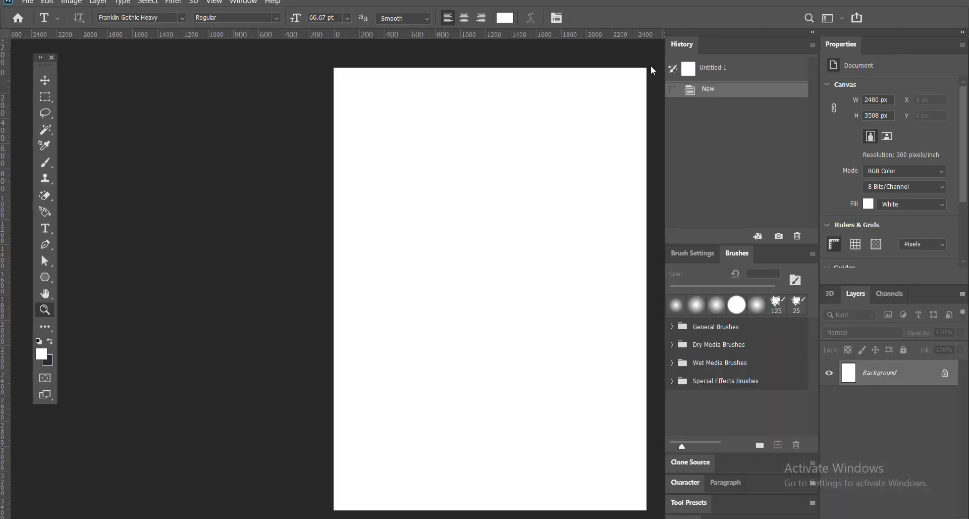
pyautogui.press('t')
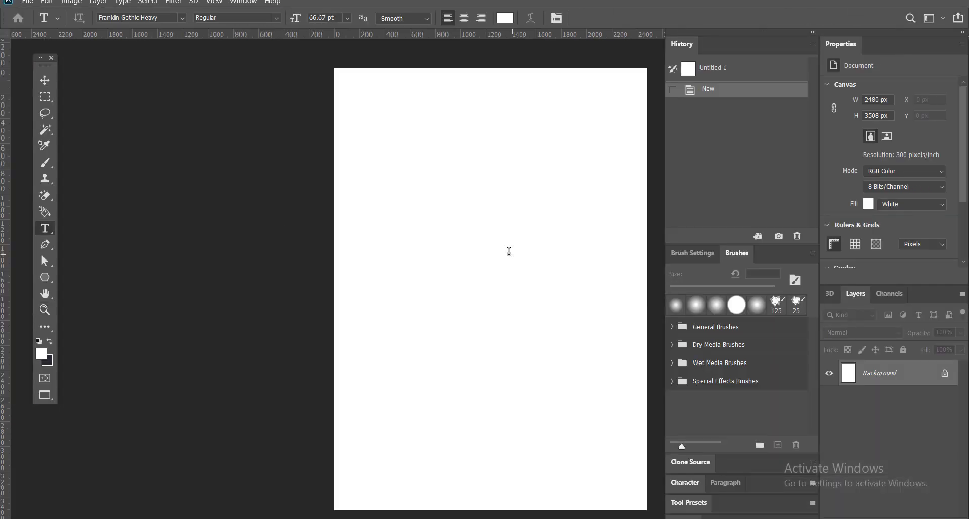
pyautogui.click(48, 82)
pyautogui.moveTo(496, 203); pyautogui.dragTo(377, 212)
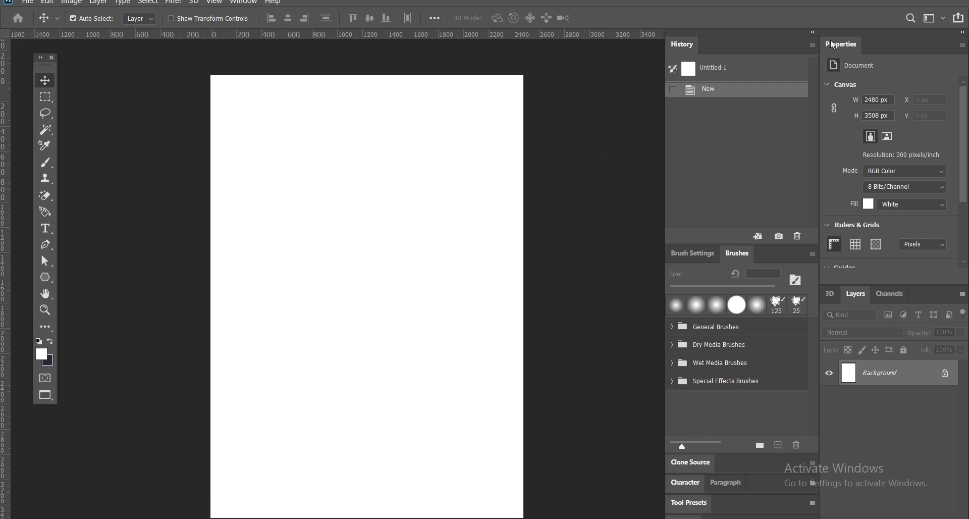
pyautogui.click(812, 32)
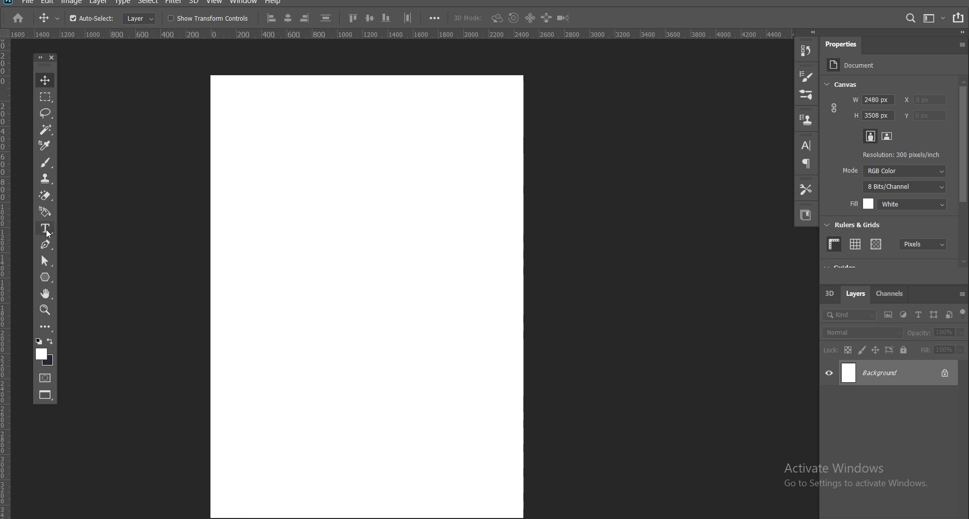
# Add a two-line white text layer near the page's upper left
pyautogui.click(47, 232)
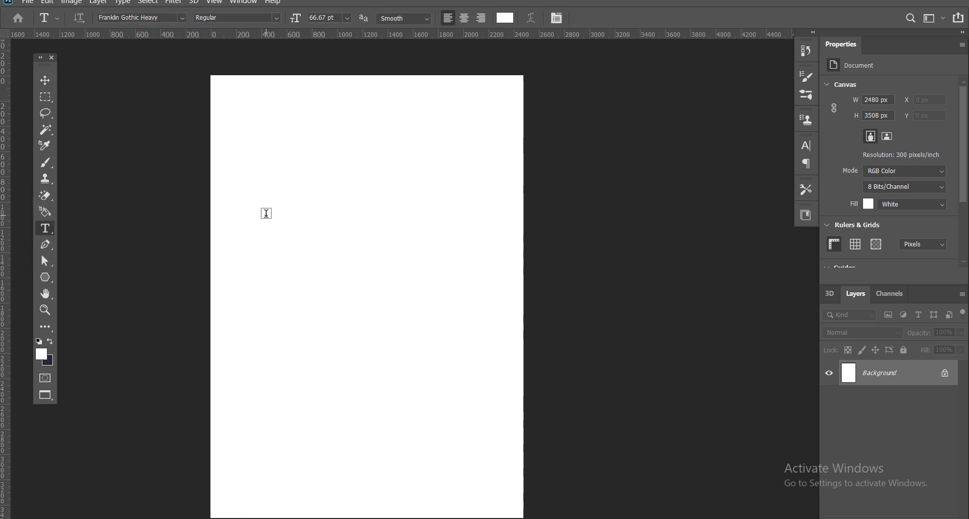
pyautogui.click(267, 213)
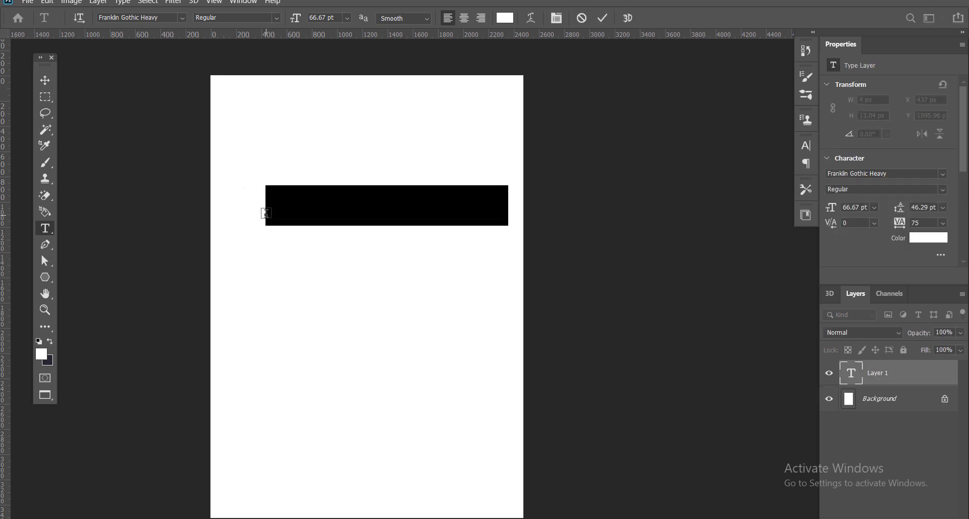
pyautogui.write('Maria')
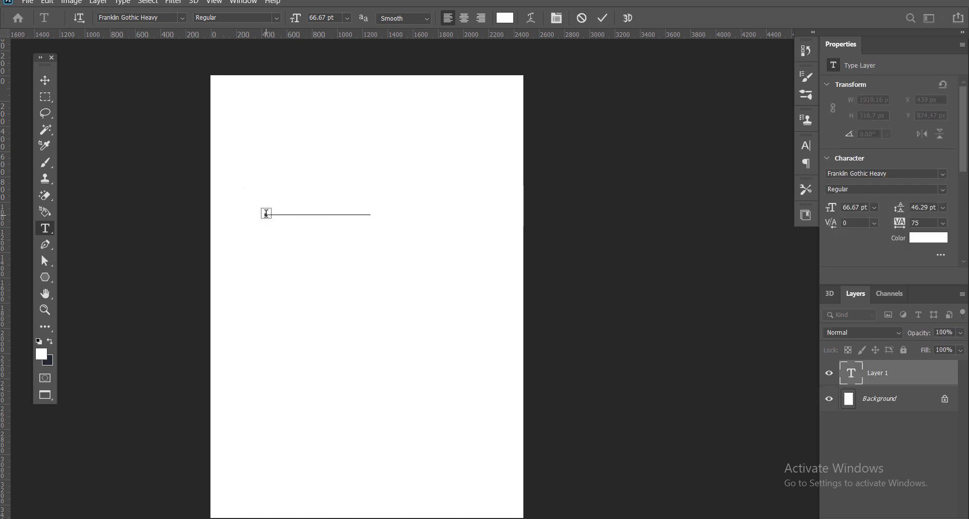
pyautogui.press('Return')
pyautogui.write('Monroe')
pyautogui.hotkey('ctrl', 'a')
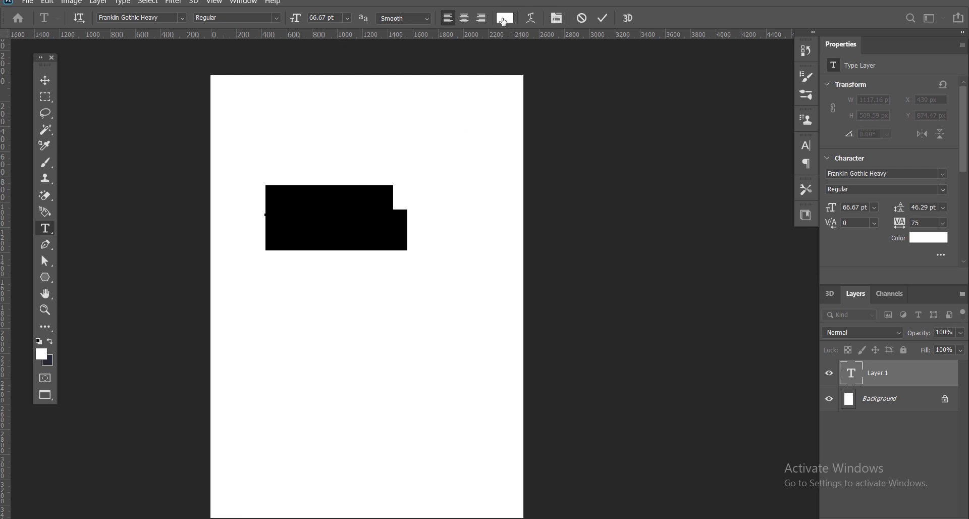
pyautogui.click(504, 21)
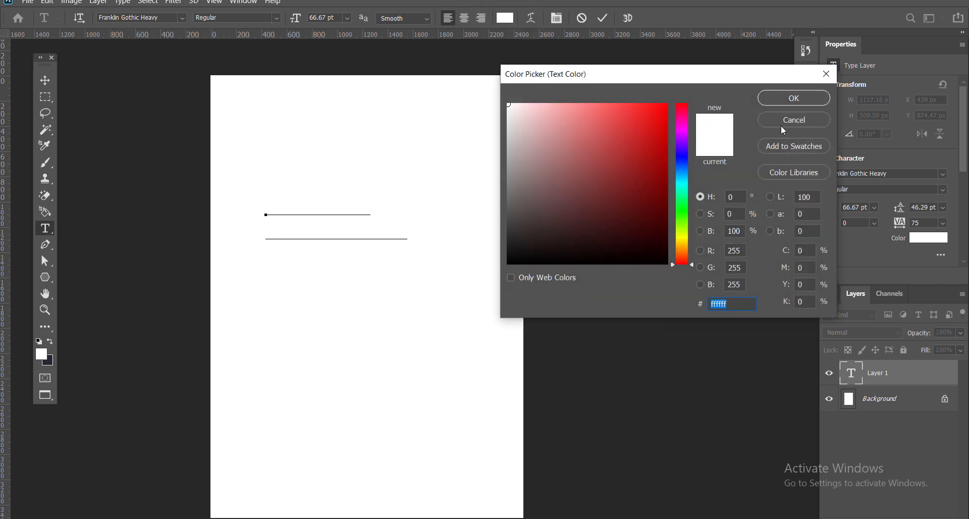
pyautogui.click(782, 130)
pyautogui.hotkey('ctrl', 'Return')
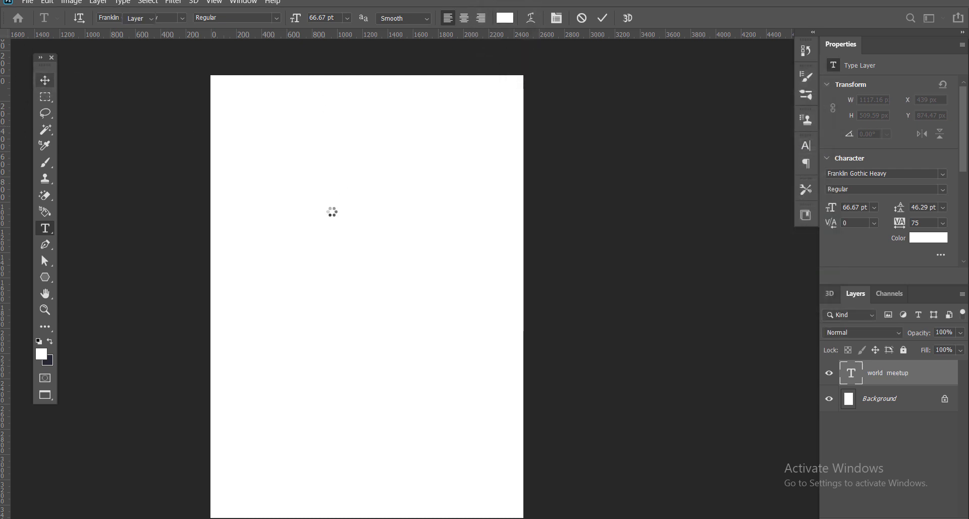
# Shift the text layer to the right and select the Background layer
pyautogui.press('v')
pyautogui.moveTo(313, 221); pyautogui.dragTo(363, 218)
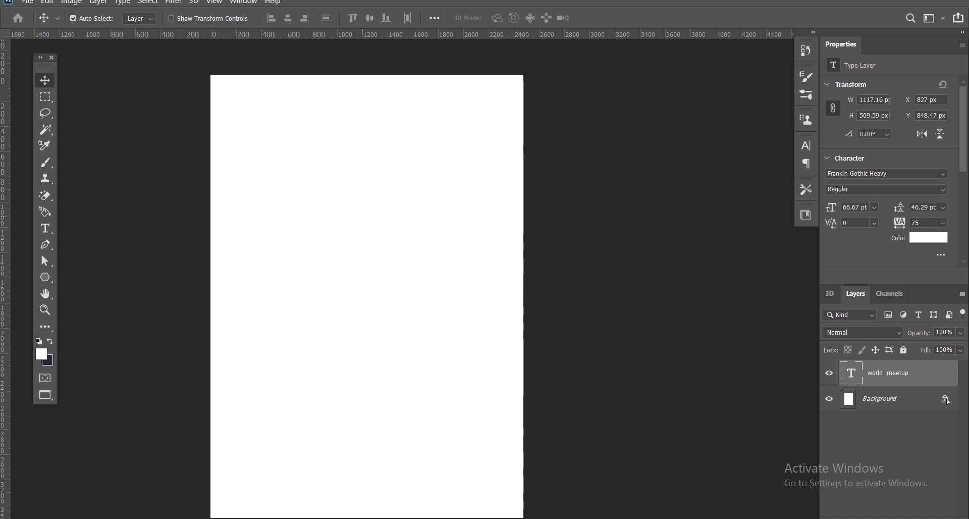
pyautogui.click(911, 403)
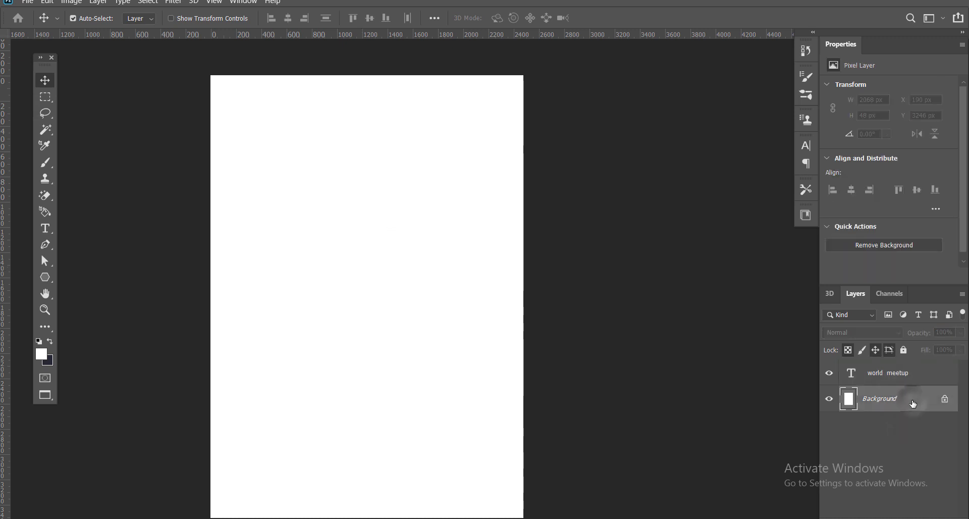
# Convert the Background into Layer 0 and set the foreground colour to dark blue 0317a7
pyautogui.doubleClick(914, 403)
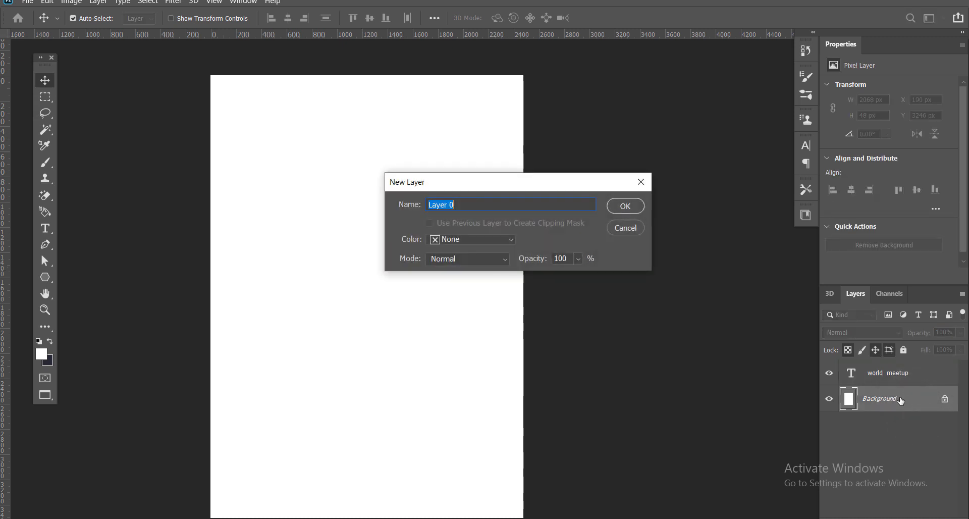
pyautogui.click(626, 206)
pyautogui.click(42, 355)
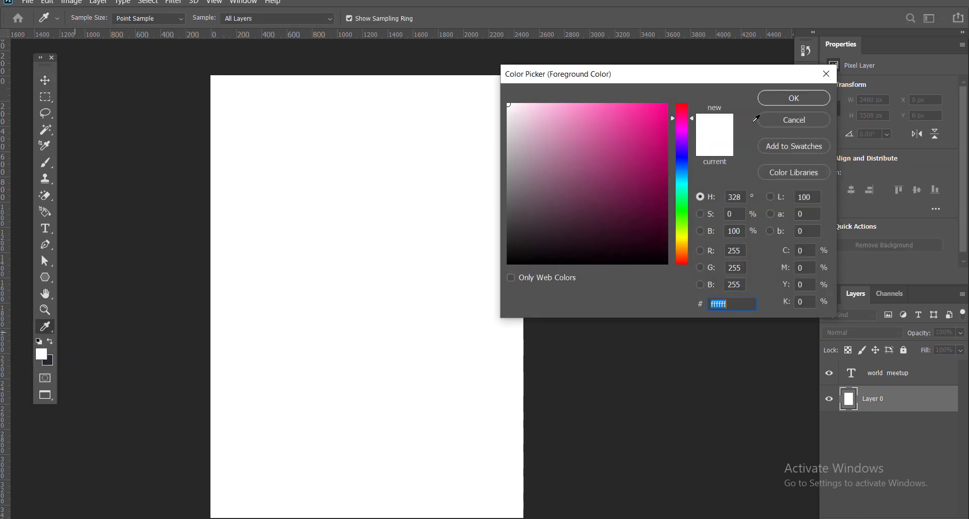
pyautogui.click(682, 162)
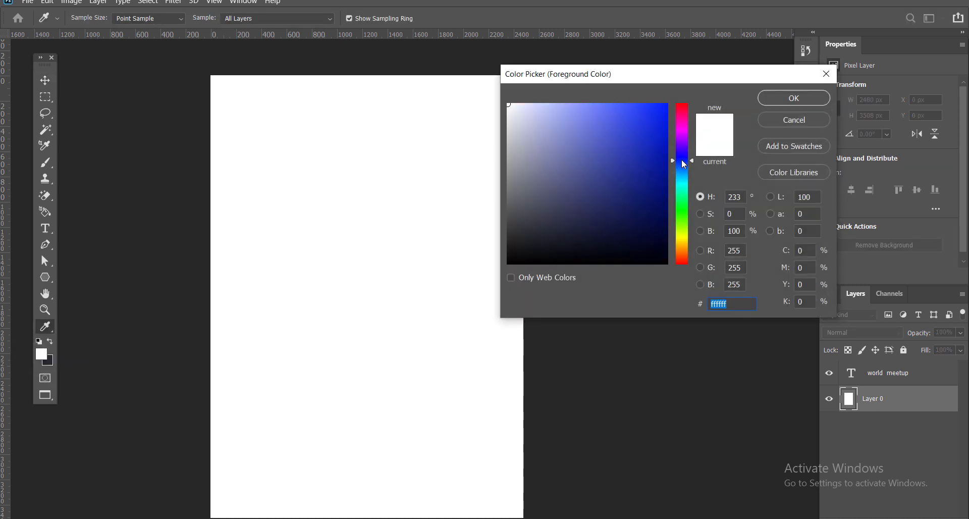
pyautogui.click(664, 158)
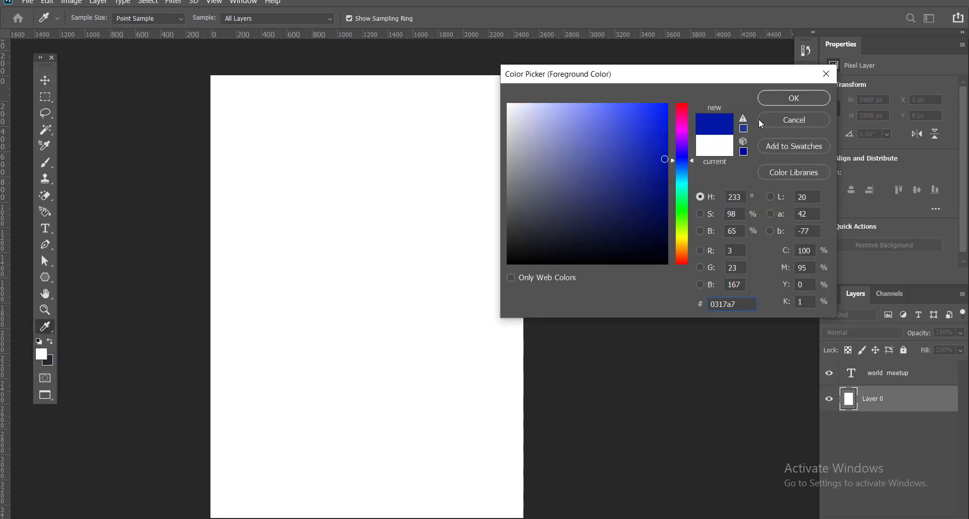
pyautogui.click(795, 100)
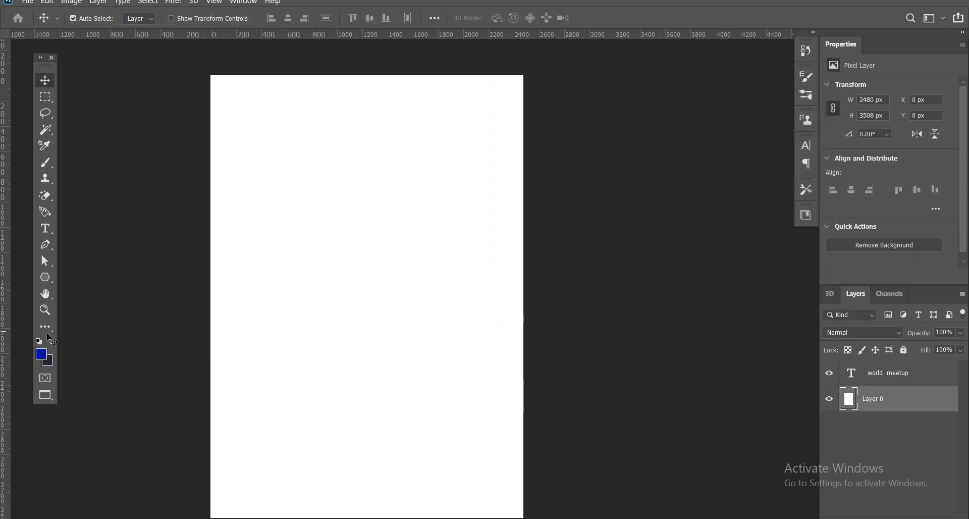
# Paint Bucket fill the canvas blue, then refill it with darker navy #0b1775
pyautogui.press('i')
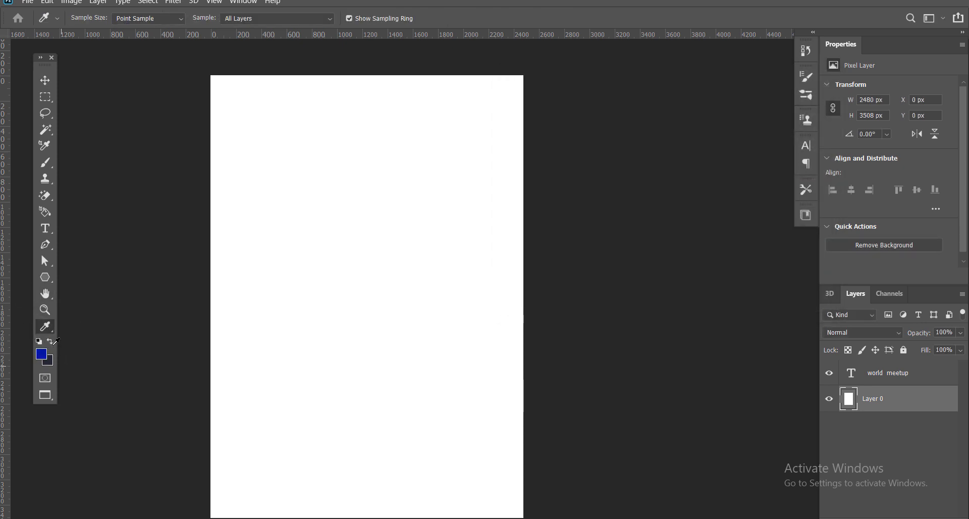
pyautogui.rightClick(44, 326)
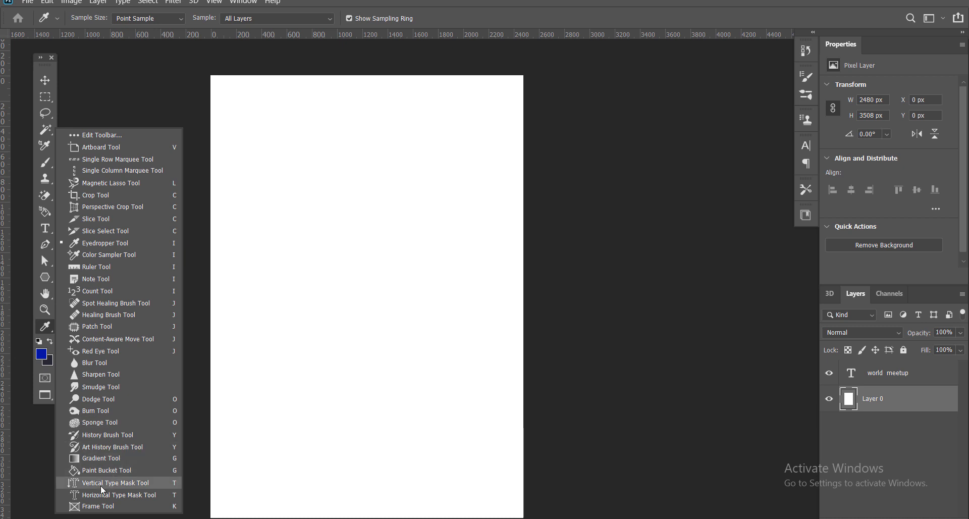
pyautogui.click(126, 471)
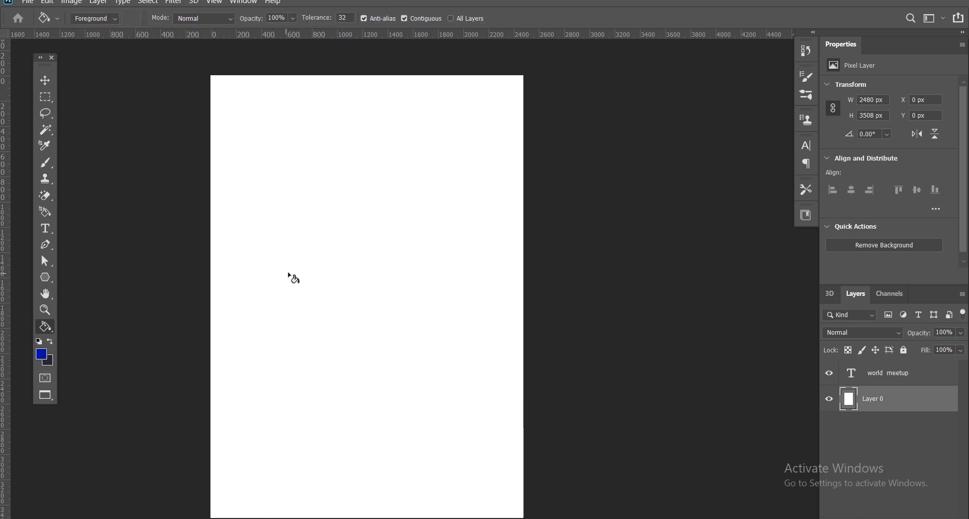
pyautogui.click(291, 277)
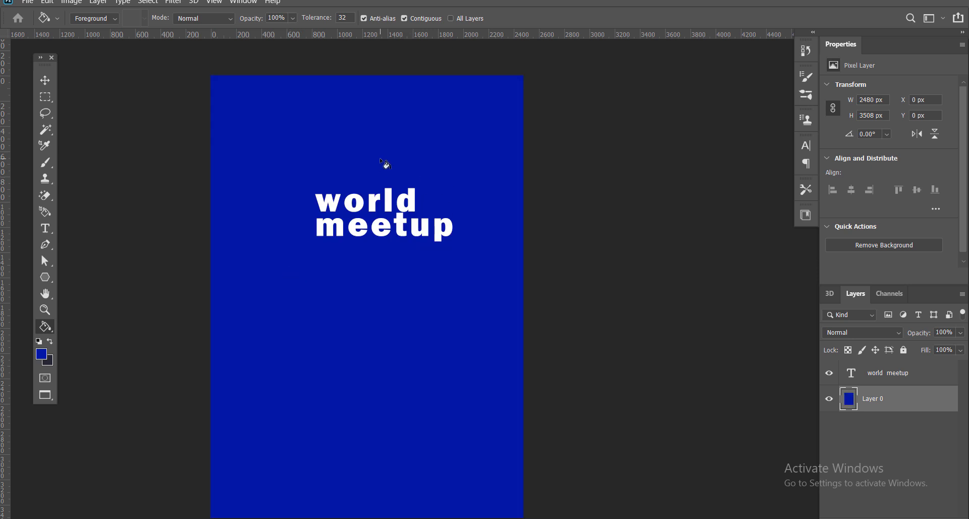
pyautogui.click(41, 355)
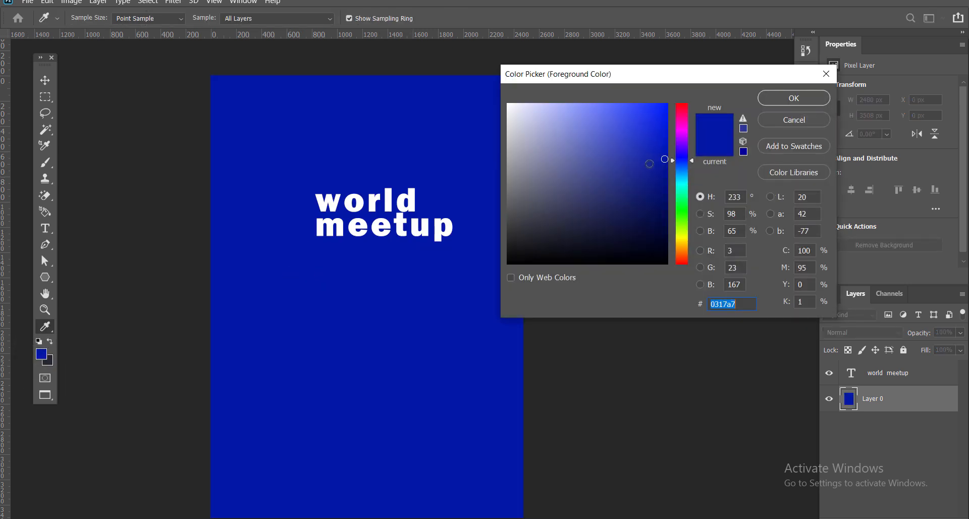
pyautogui.click(794, 97)
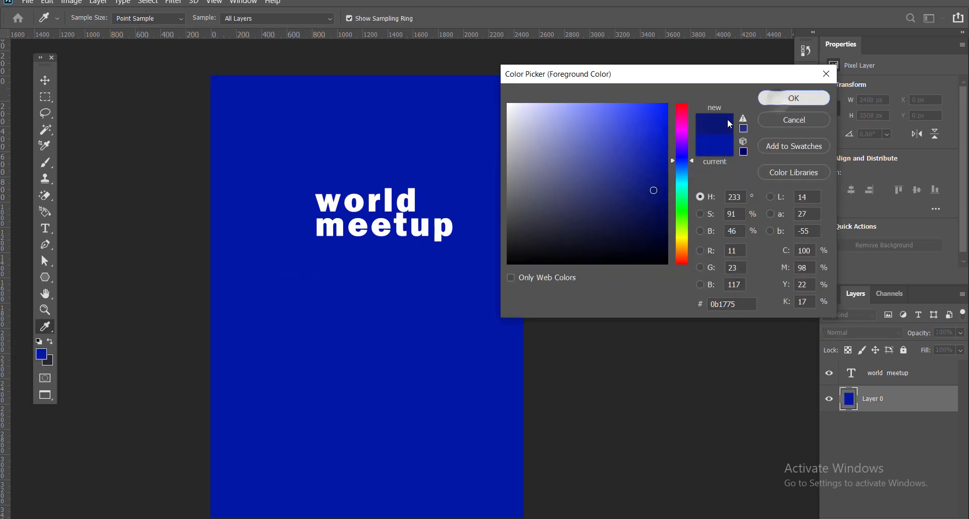
pyautogui.click(327, 160)
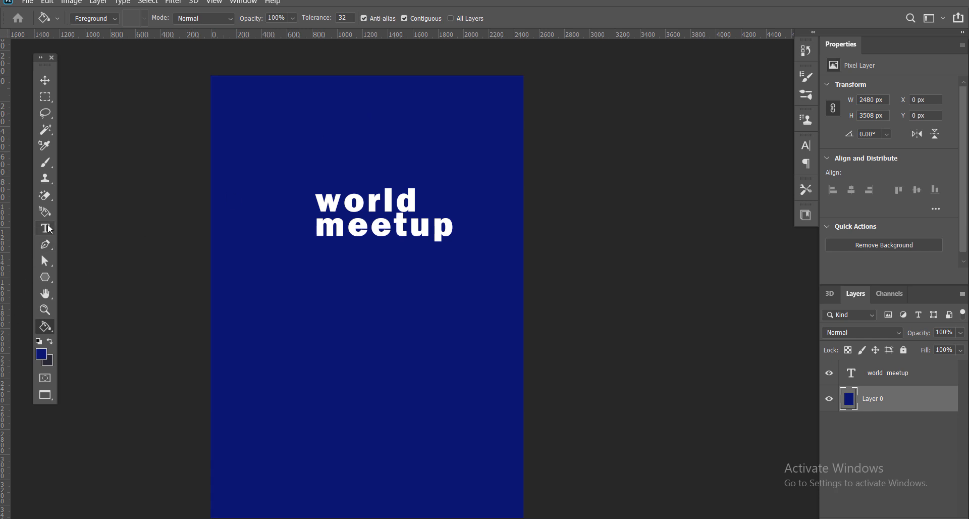
pyautogui.click(45, 228)
# Select the world meetup text and apply All Caps in the Character panel
pyautogui.moveTo(316, 202); pyautogui.dragTo(467, 240)
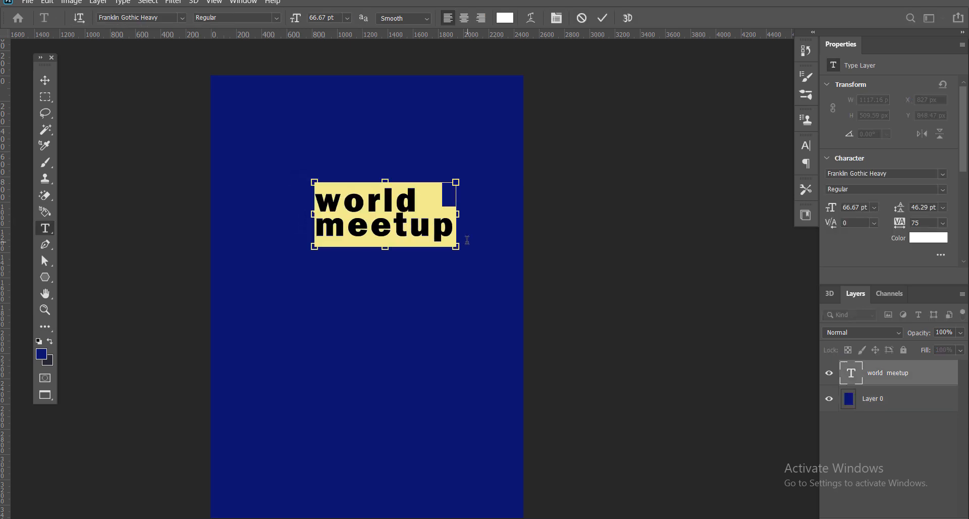
pyautogui.hotkey('ctrl', 't')
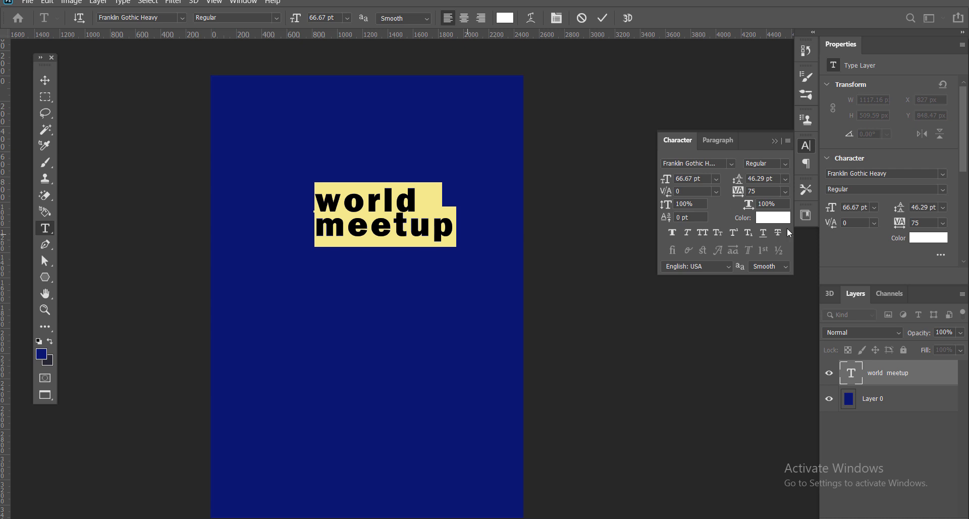
pyautogui.click(706, 234)
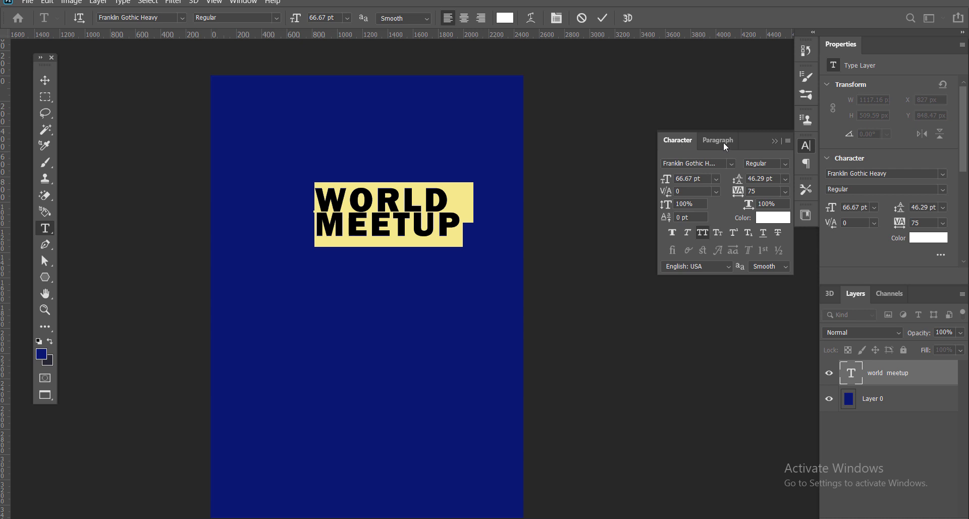
pyautogui.click(774, 142)
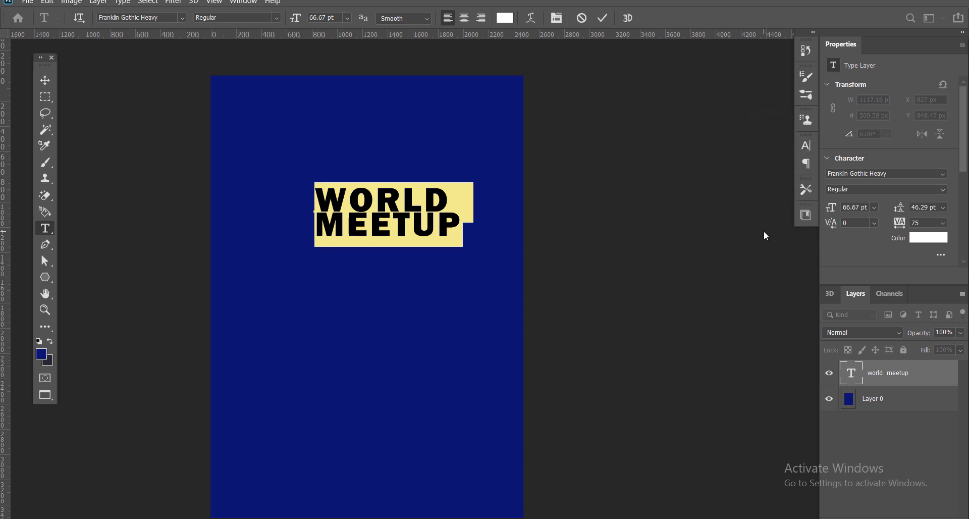
pyautogui.hotkey('ctrl', 't')
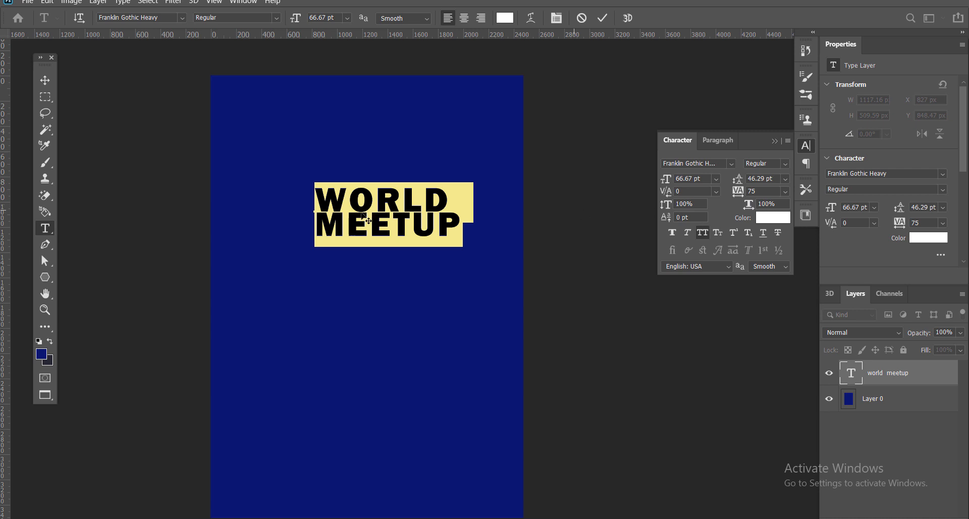
pyautogui.click(46, 83)
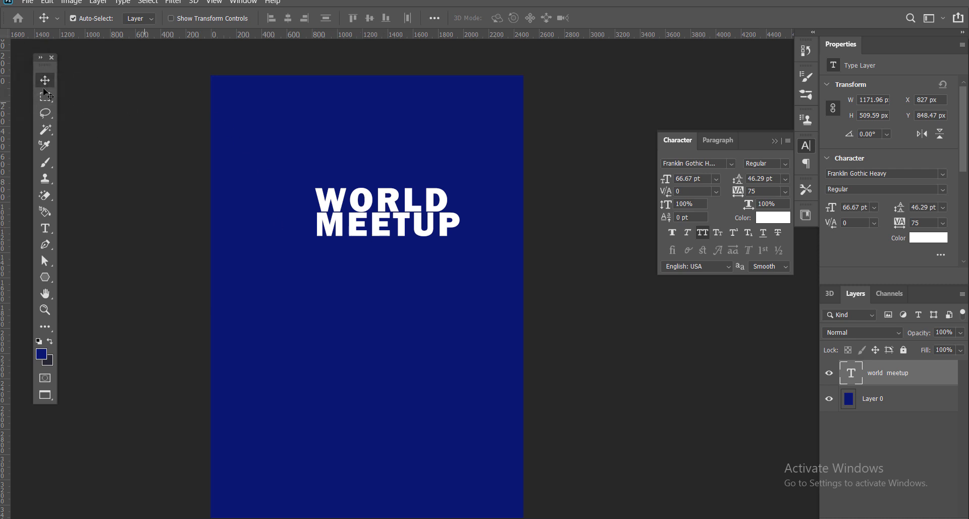
# Set the WORLD MEETUP title to 150 pt and move it toward the poster's left edge
pyautogui.doubleClick(318, 197)
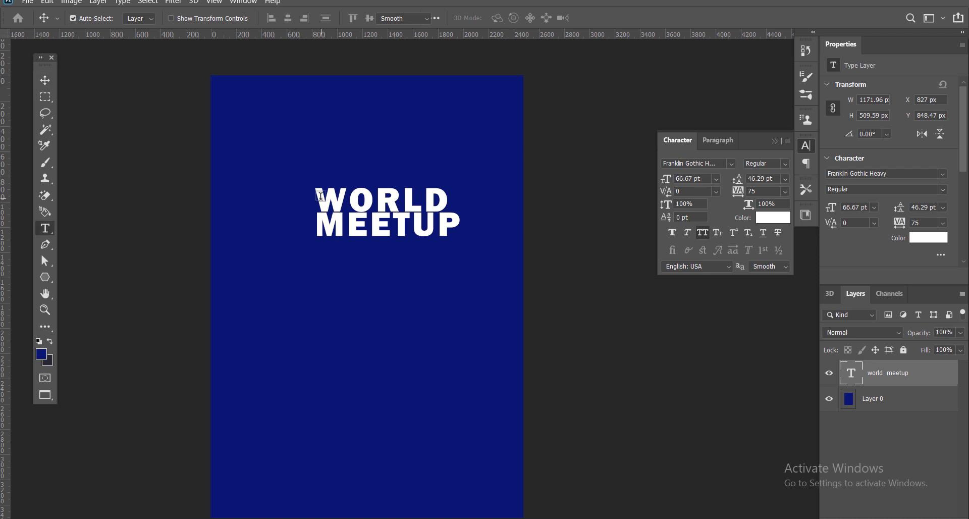
pyautogui.hotkey('ctrl', 'a')
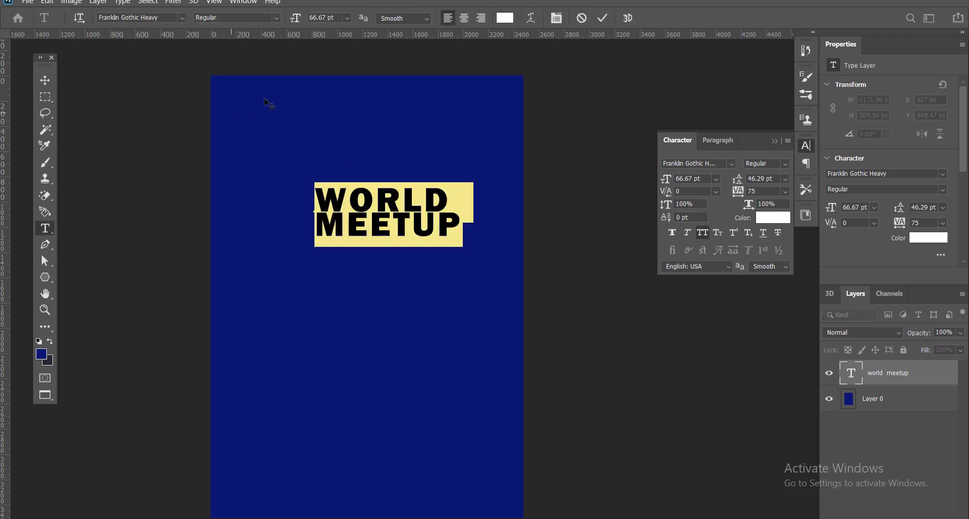
pyautogui.click(347, 20)
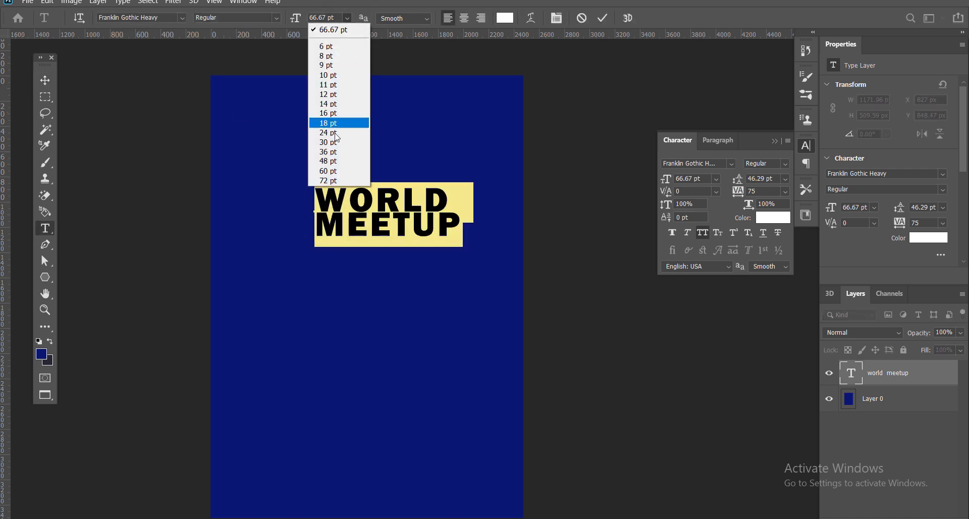
pyautogui.click(328, 179)
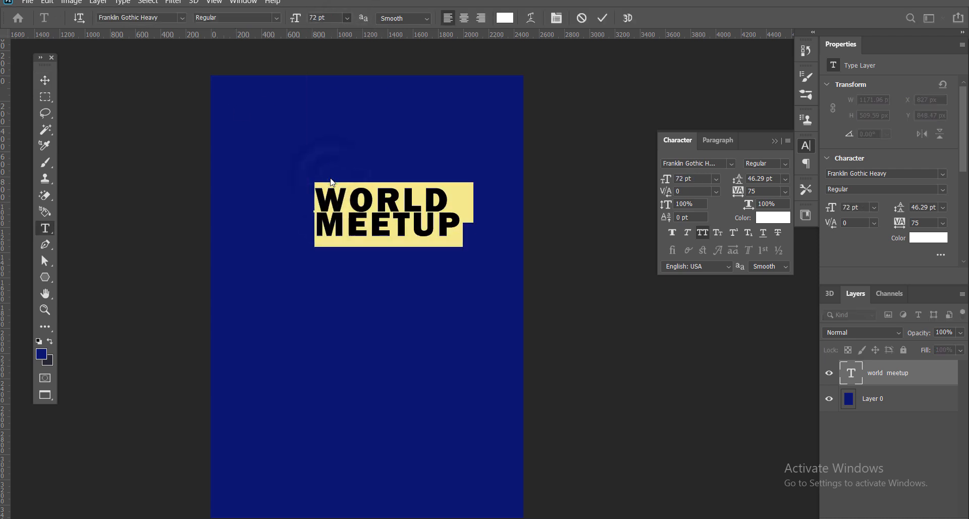
pyautogui.doubleClick(317, 17)
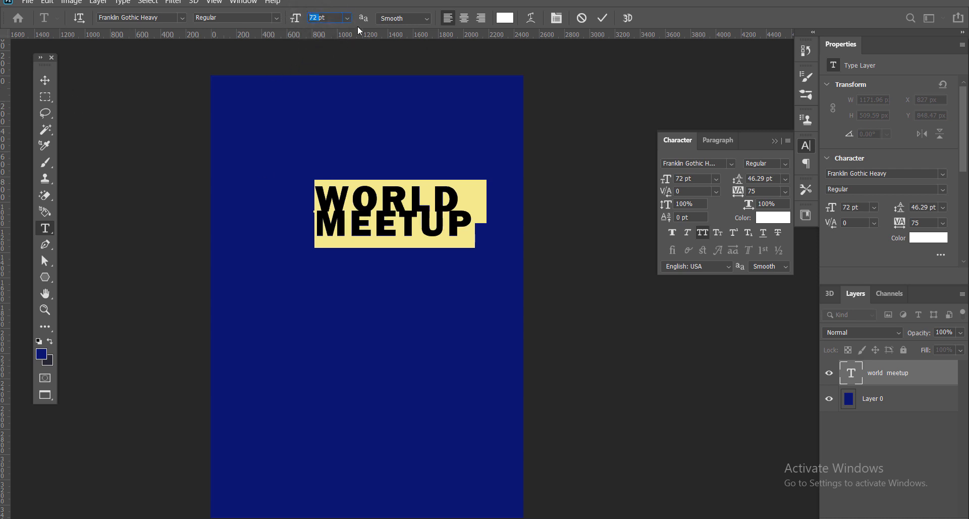
pyautogui.write('100')
pyautogui.press('Return')
pyautogui.click(321, 18)
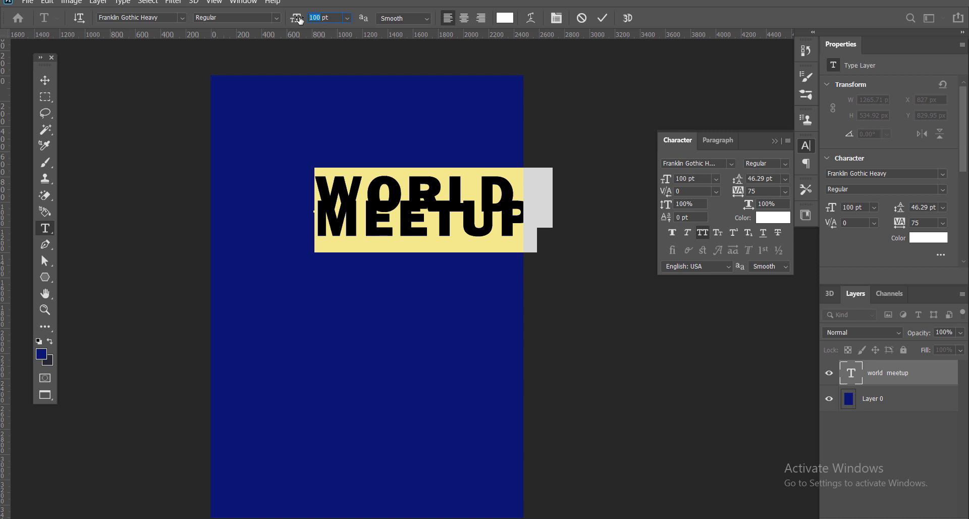
pyautogui.write('15')
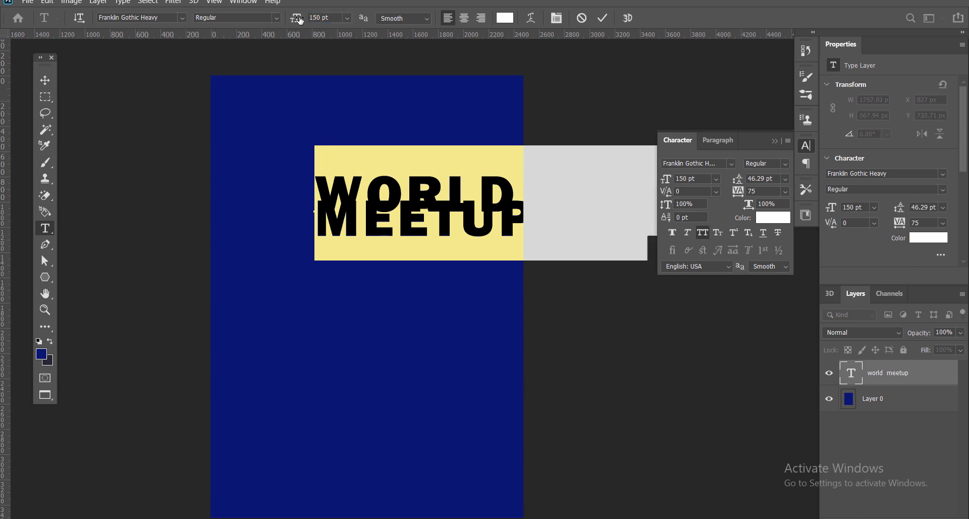
pyautogui.click(47, 80)
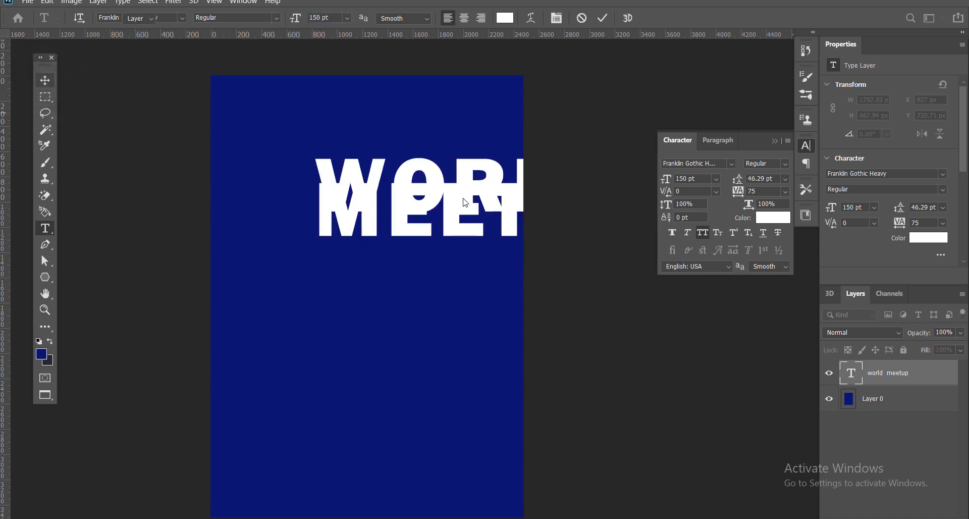
pyautogui.moveTo(369, 183); pyautogui.dragTo(283, 217)
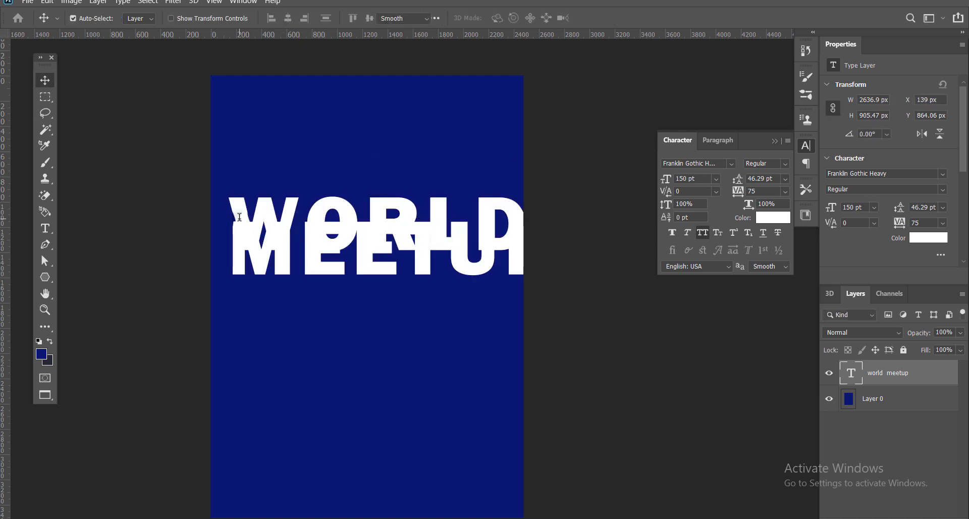
# Raise the title's leading to 109.29 pt, then select the MEETUP line
pyautogui.doubleClick(241, 219)
pyautogui.hotkey('ctrl', 'a')
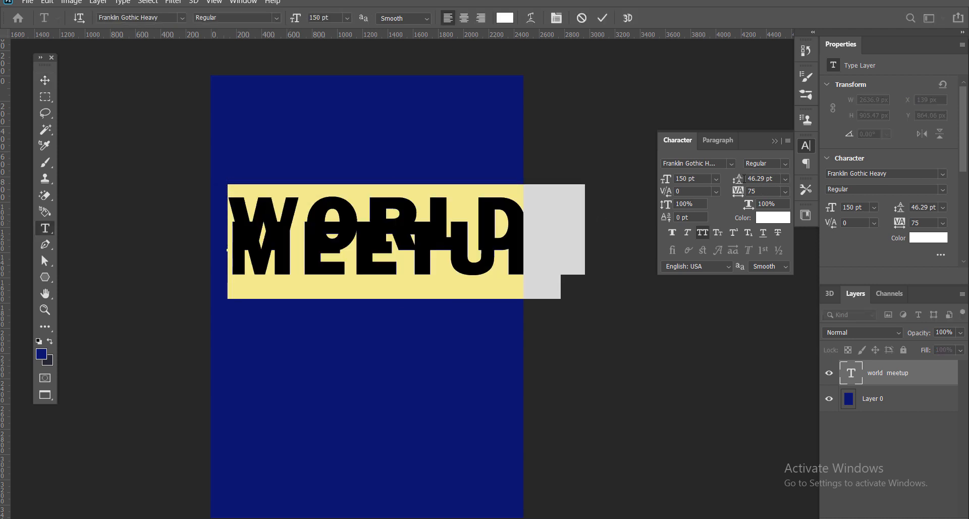
pyautogui.moveTo(744, 178); pyautogui.dragTo(777, 185)
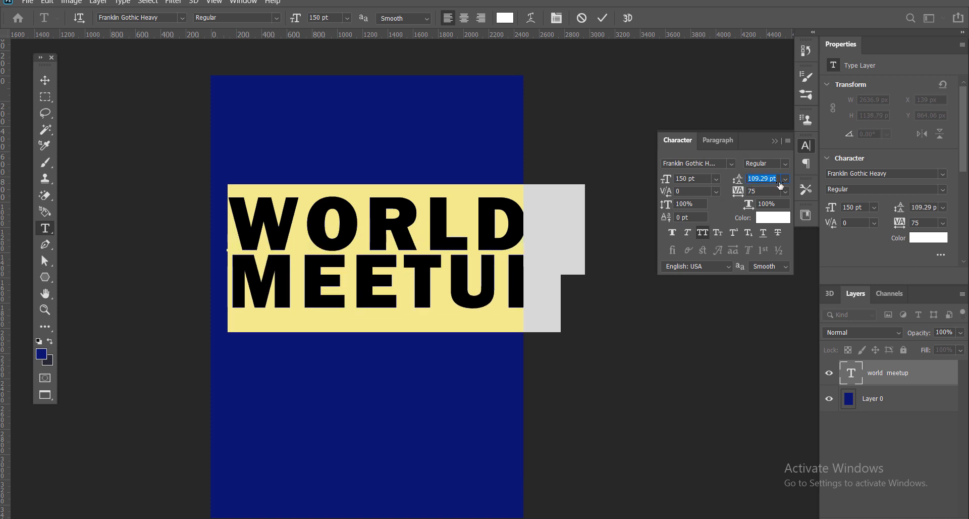
pyautogui.click(457, 273)
pyautogui.click(301, 282)
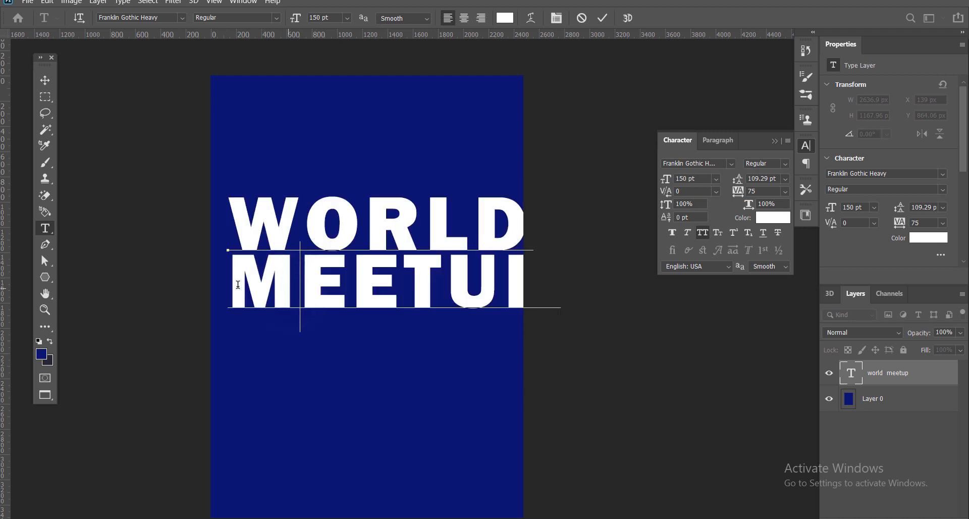
pyautogui.moveTo(229, 283); pyautogui.dragTo(684, 288)
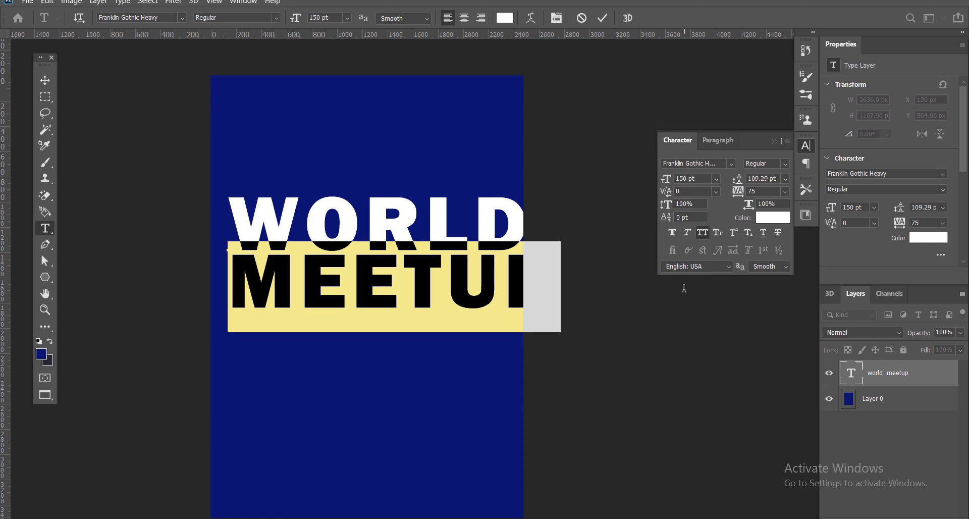
# Delete the MEETUP line so only WORLD remains, and resize WORLD to 130 pt
pyautogui.press('BackSpace')
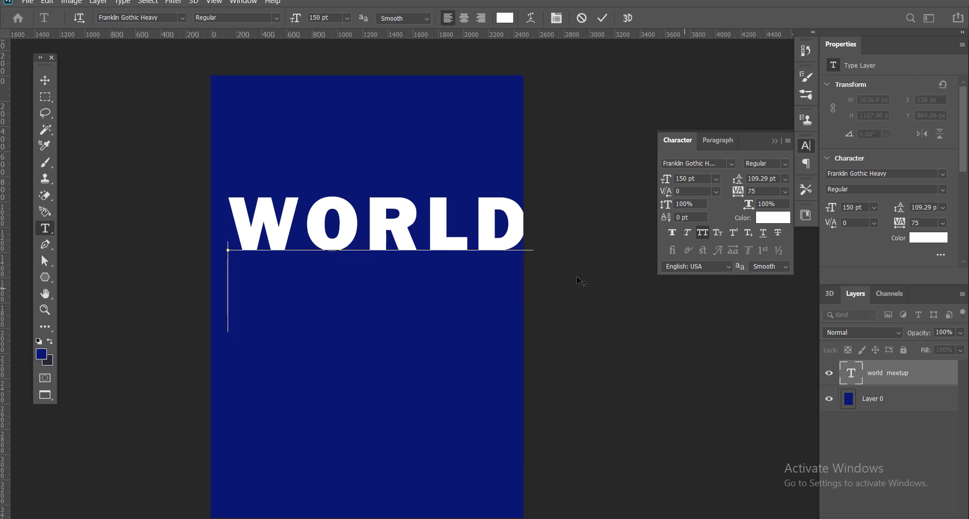
pyautogui.click(44, 80)
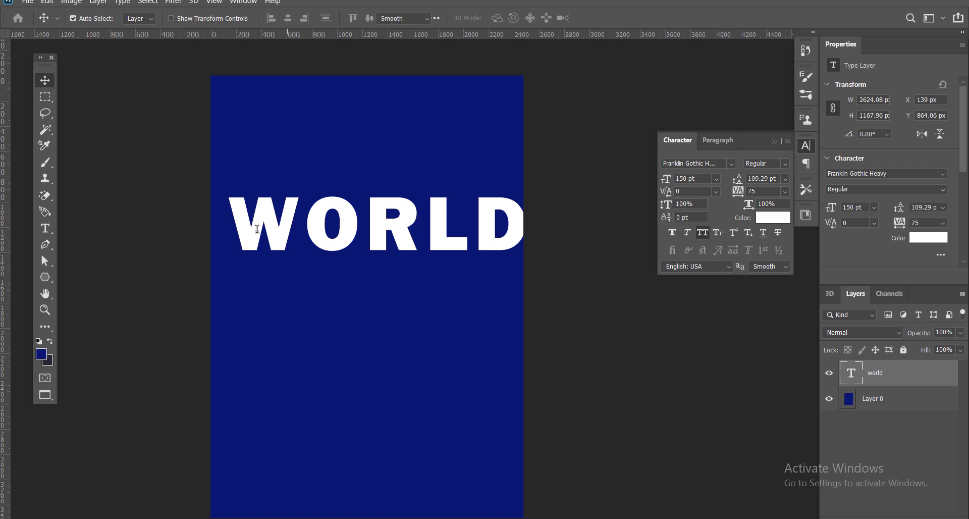
pyautogui.doubleClick(242, 231)
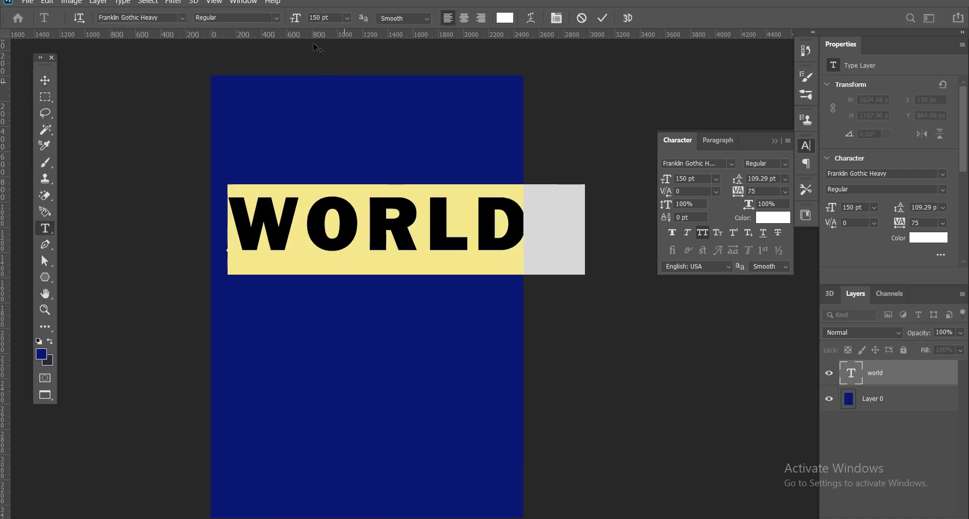
pyautogui.click(316, 18)
pyautogui.write('13')
pyautogui.press('Return')
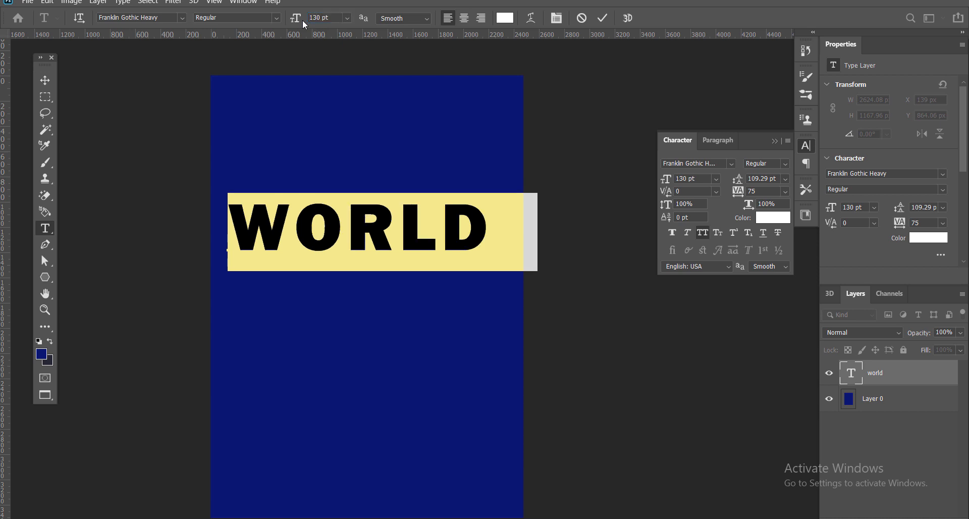
pyautogui.click(298, 196)
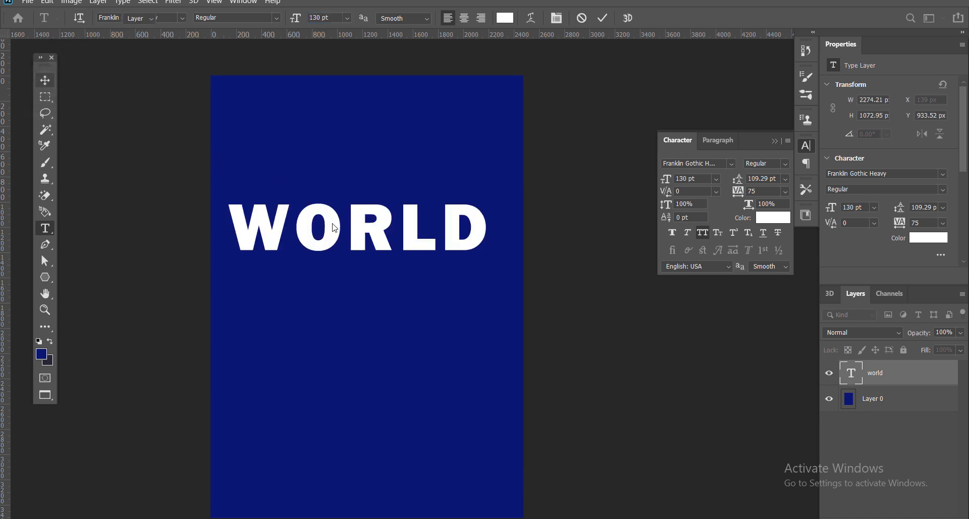
pyautogui.moveTo(329, 226); pyautogui.dragTo(355, 235)
# Try shrinking WORLD, undo it, then nudge WORLD right to meet the poster's edge
pyautogui.press('v')
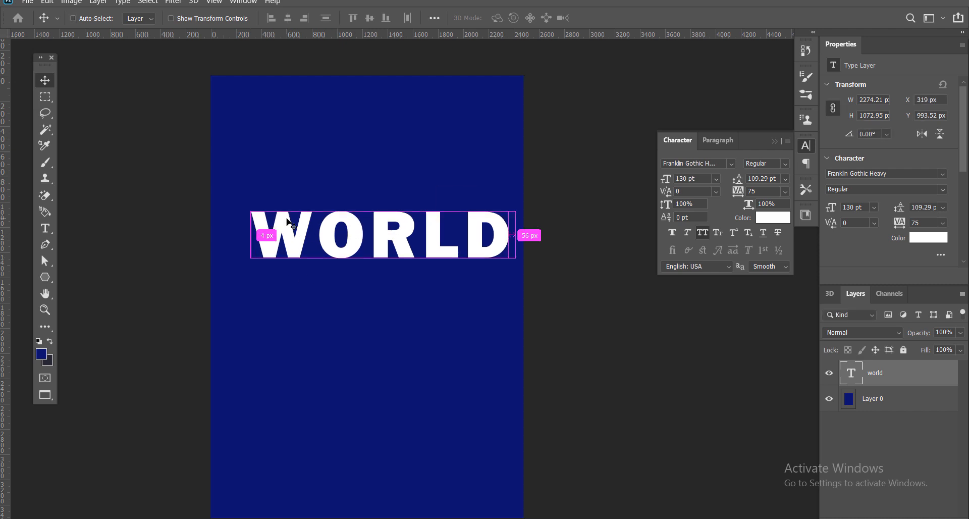
pyautogui.hotkey('ctrl', 't')
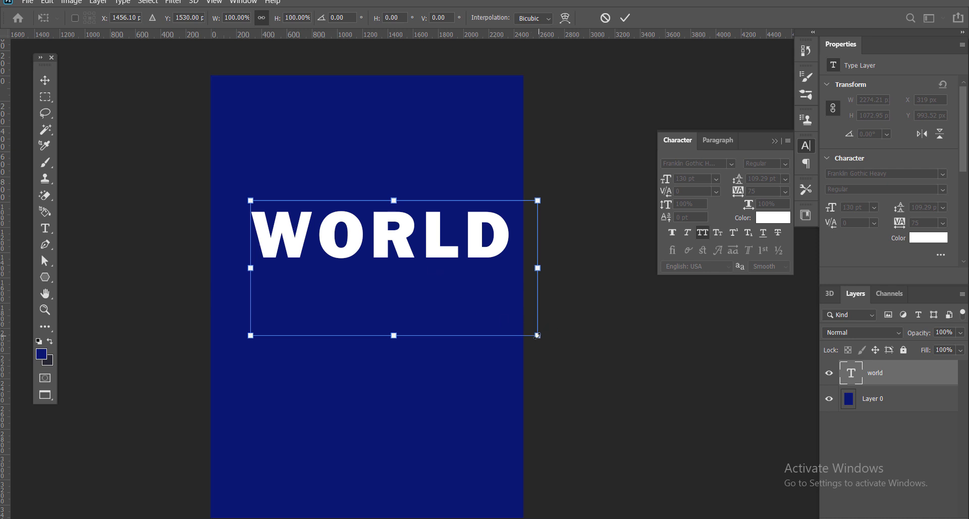
pyautogui.moveTo(537, 335); pyautogui.dragTo(474, 307)
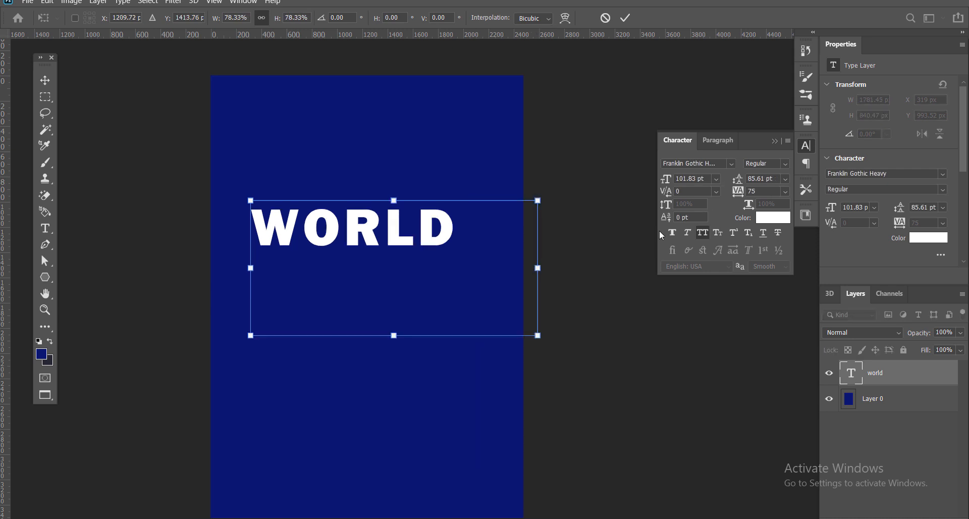
pyautogui.hotkey('ctrl', 'z')
pyautogui.press('Escape')
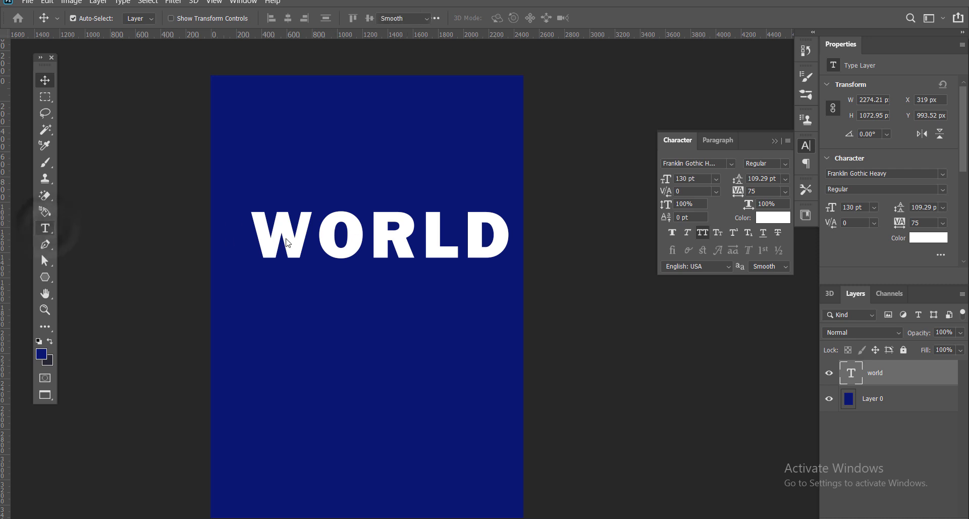
pyautogui.doubleClick(261, 241)
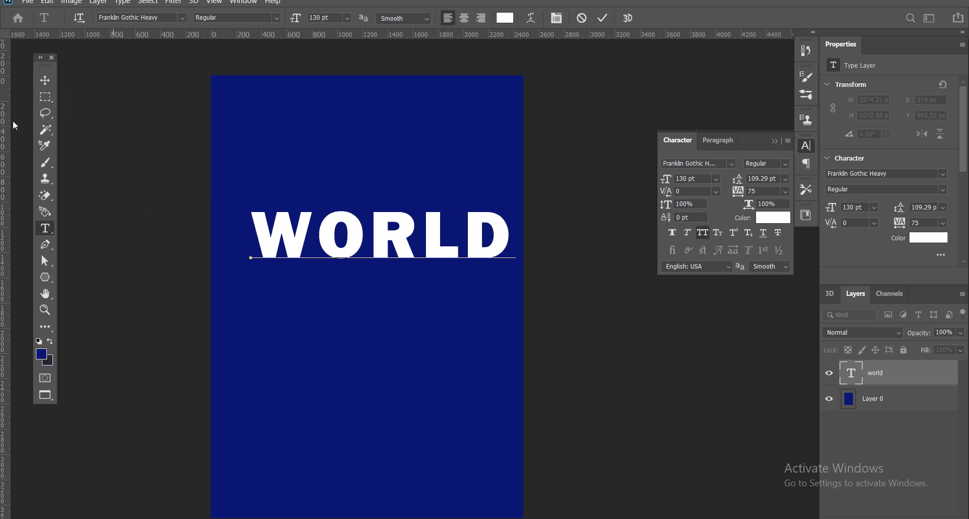
pyautogui.hotkey('ctrl', 'Return')
pyautogui.press('v')
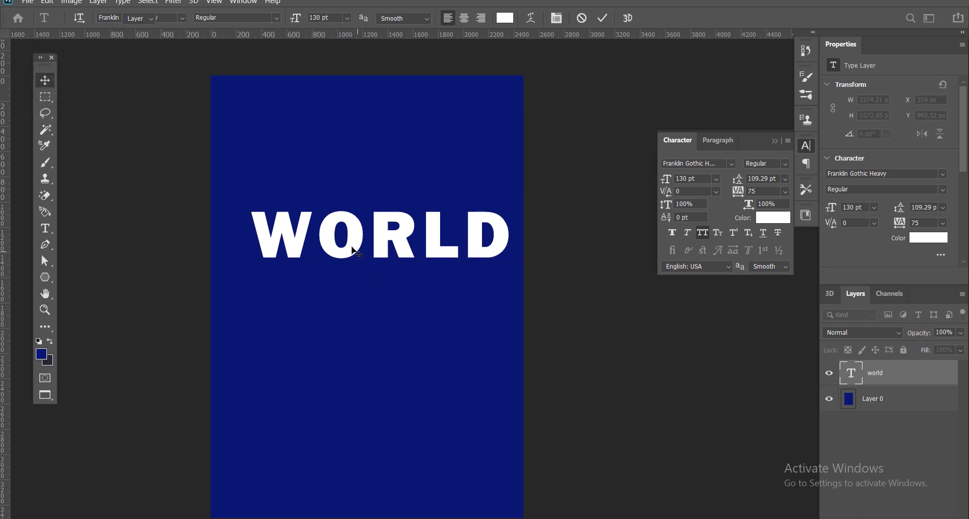
pyautogui.moveTo(361, 251); pyautogui.dragTo(361, 255)
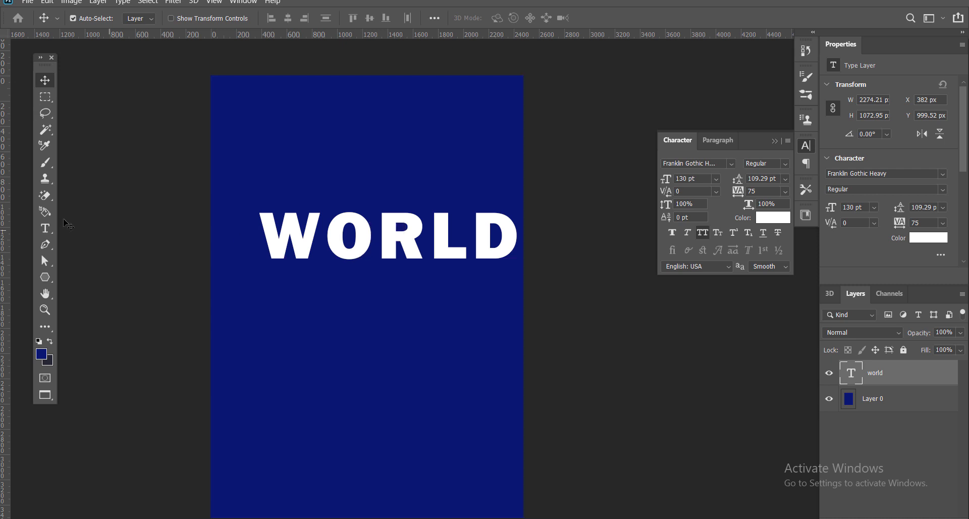
# Add a new text layer reading MEETUP below WORLD
pyautogui.click(44, 229)
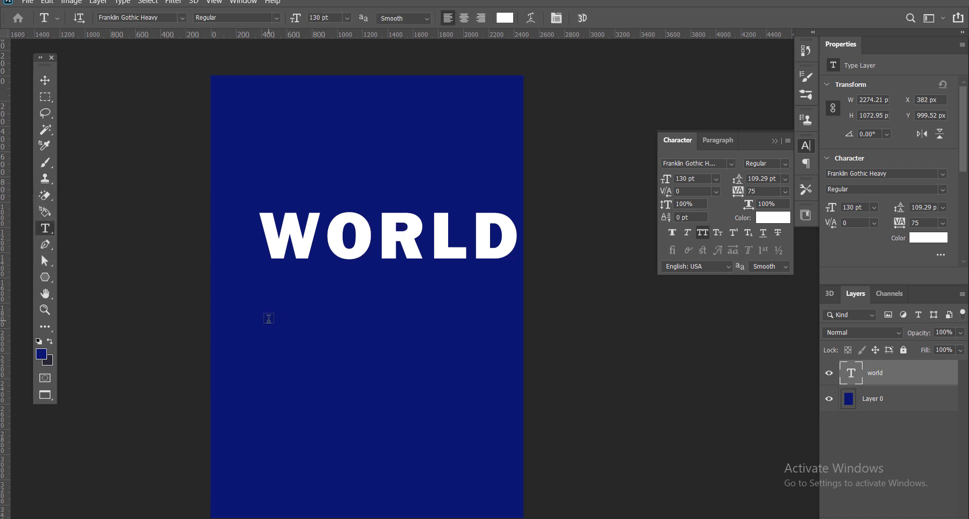
pyautogui.click(300, 321)
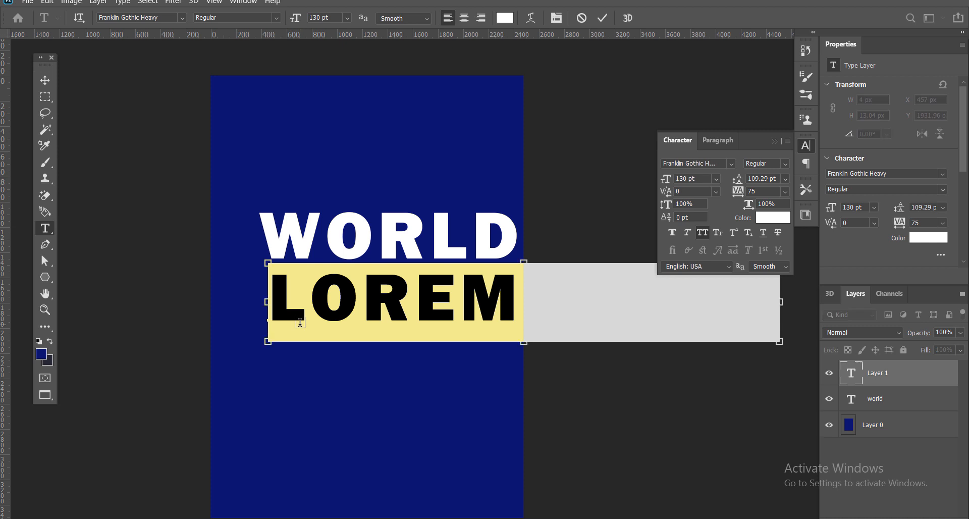
pyautogui.click(300, 321)
pyautogui.write('MEETUP')
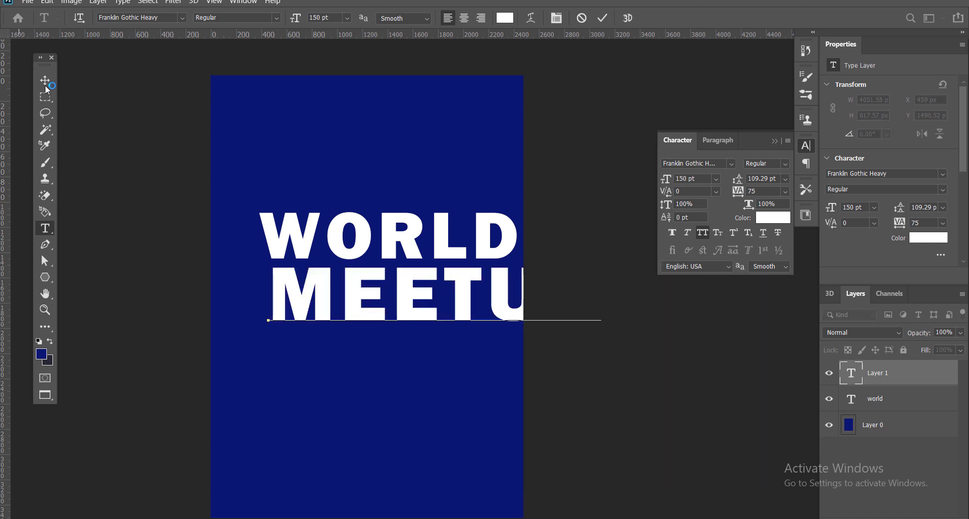
pyautogui.click(45, 85)
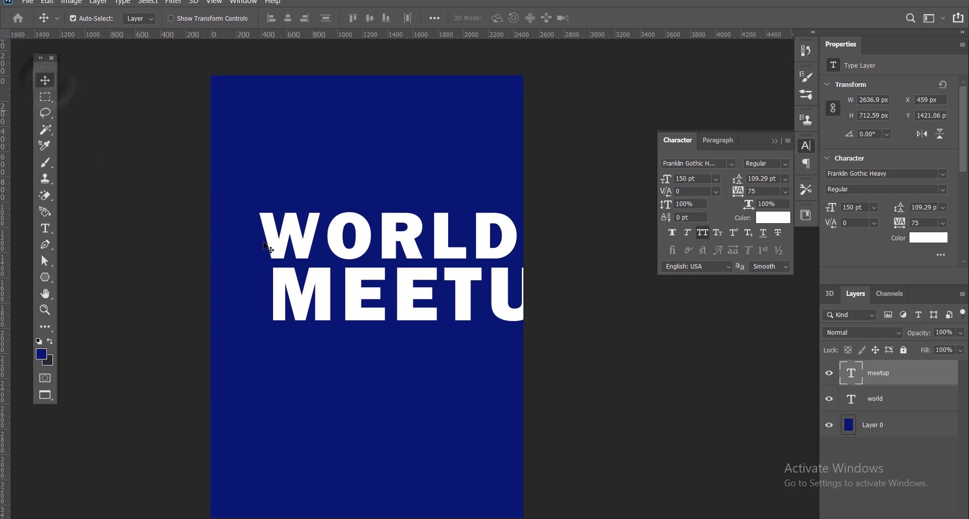
# Set MEETUP to 45 pt and place it just under WORLD's right end
pyautogui.hotkey('ctrl', 't')
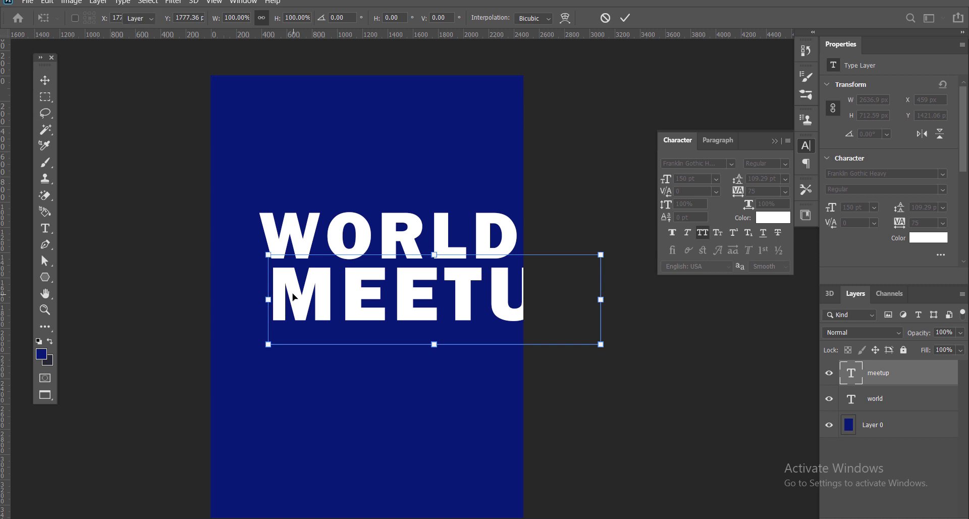
pyautogui.press('Return')
pyautogui.press('t')
pyautogui.click(277, 301)
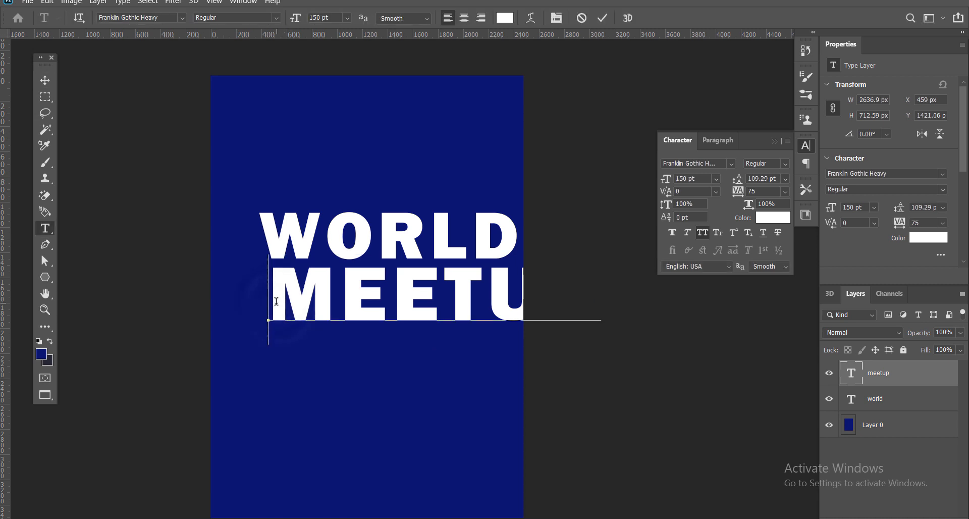
pyautogui.hotkey('ctrl', 'a')
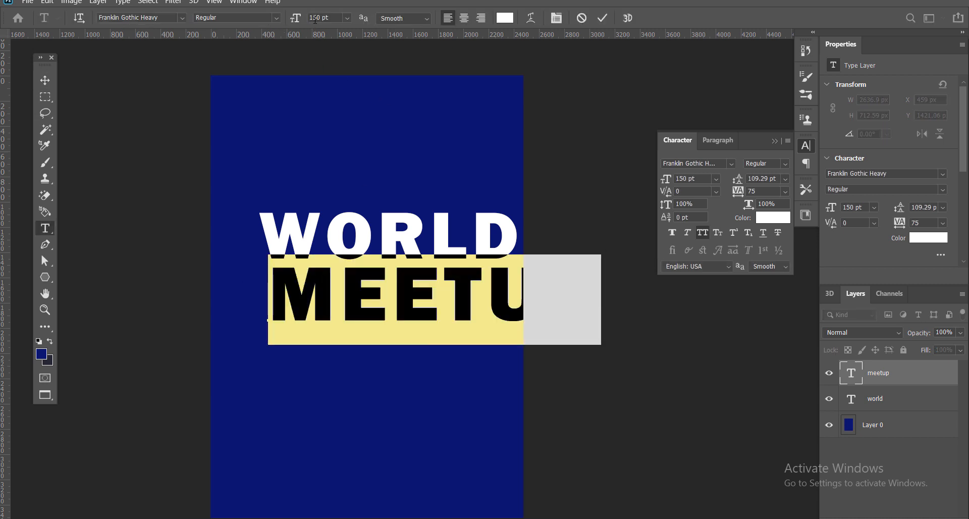
pyautogui.click(319, 18)
pyautogui.write('45')
pyautogui.press('Return')
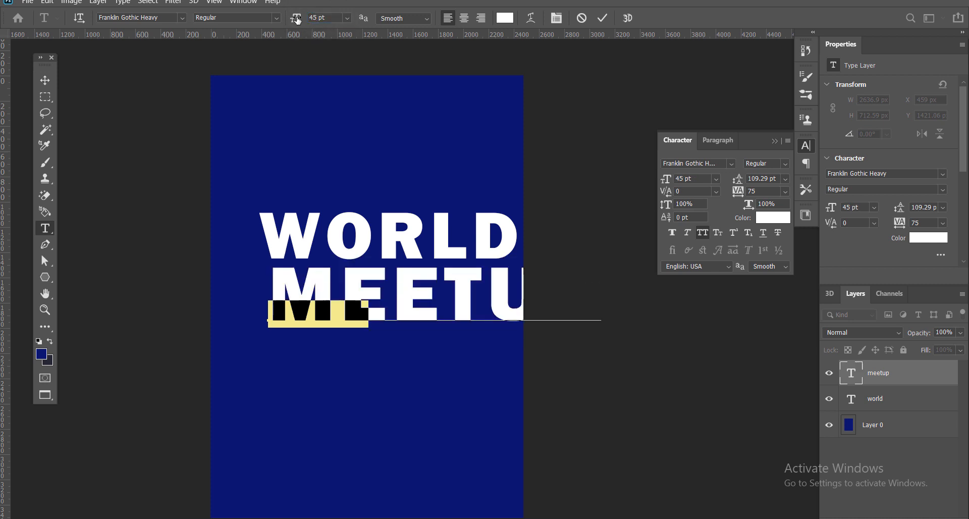
pyautogui.hotkey('ctrl', 'Return')
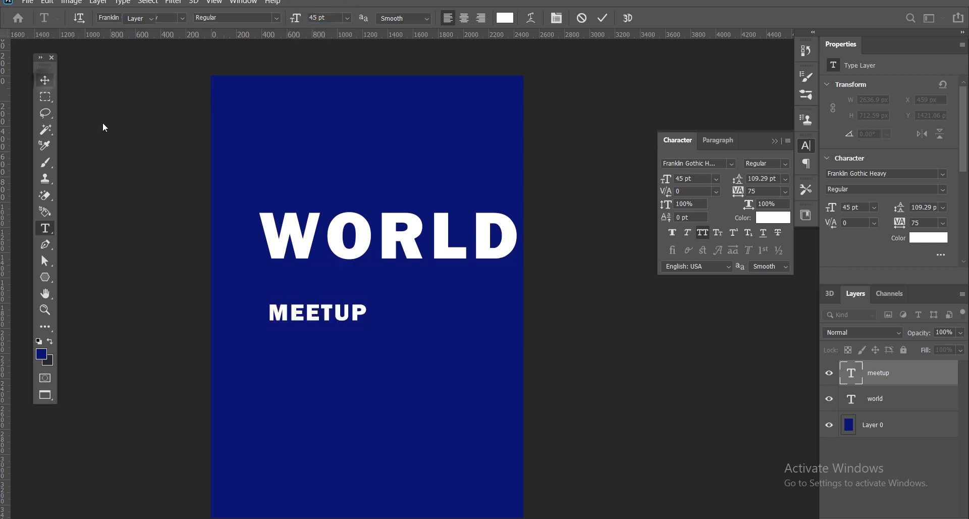
pyautogui.press('v')
pyautogui.moveTo(420, 305); pyautogui.dragTo(461, 277)
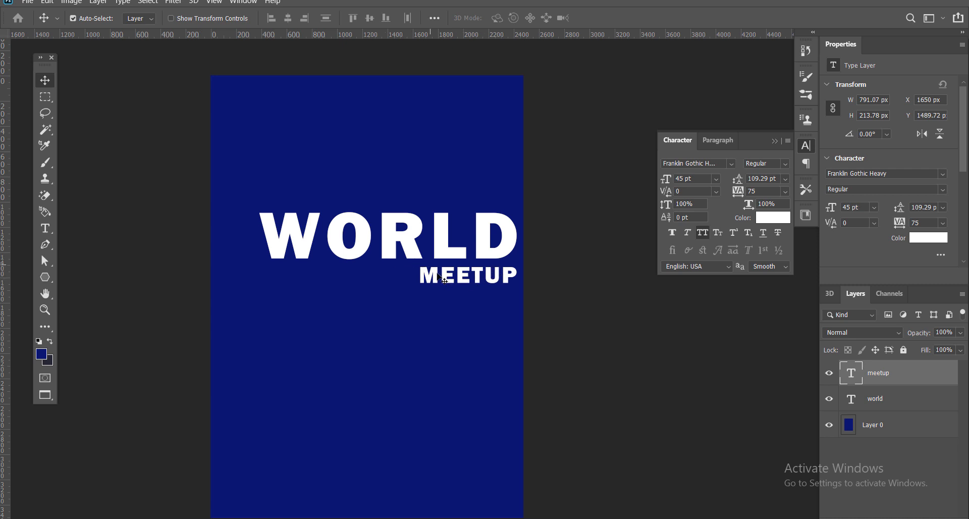
# Raise MEETUP's tracking to about 1275 and reposition it under WORLD at X 451 px
pyautogui.press('t')
pyautogui.moveTo(423, 276); pyautogui.dragTo(518, 276)
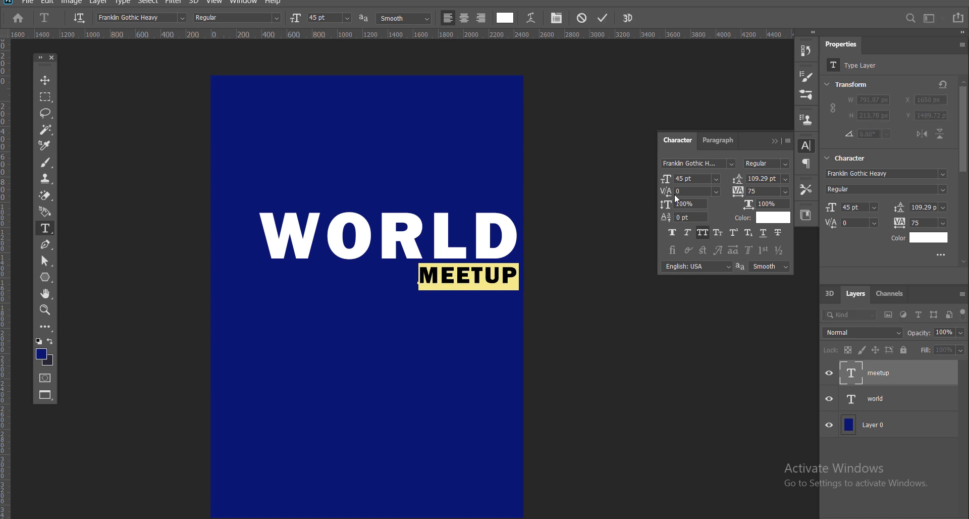
pyautogui.moveTo(666, 192)
pyautogui.mouseDown()
pyautogui.moveTo(690, 193)
pyautogui.moveTo(668, 194)
pyautogui.mouseUp()
pyautogui.moveTo(737, 192); pyautogui.dragTo(958, 191)
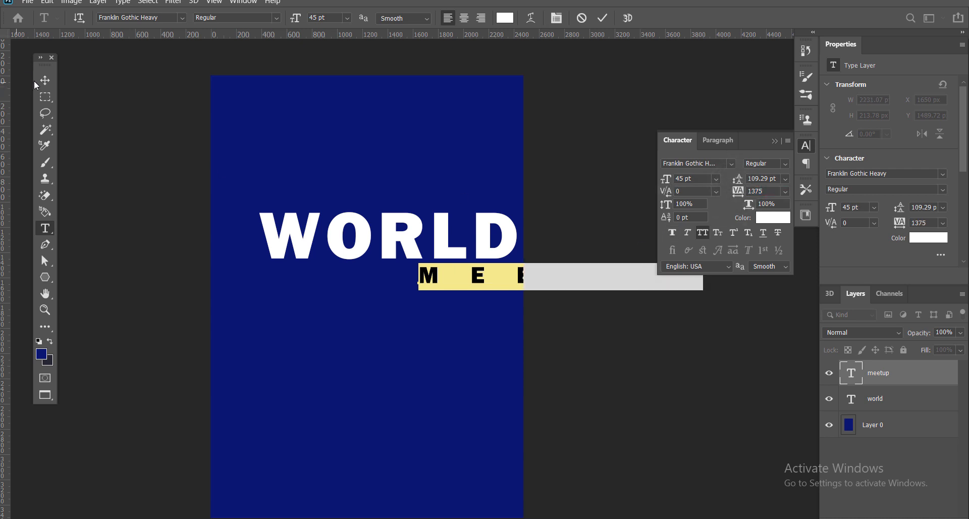
pyautogui.moveTo(394, 275); pyautogui.dragTo(277, 275)
pyautogui.moveTo(468, 276); pyautogui.dragTo(467, 275)
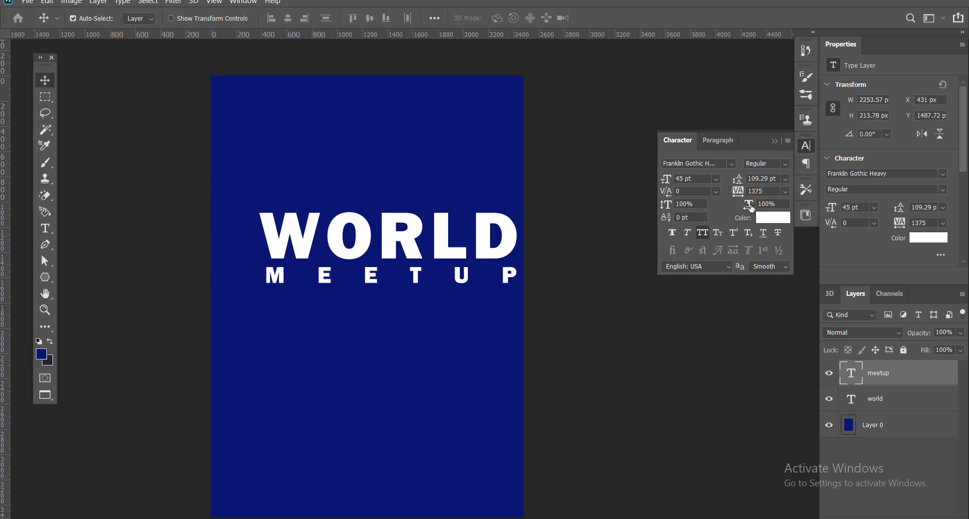
pyautogui.moveTo(737, 193); pyautogui.dragTo(728, 194)
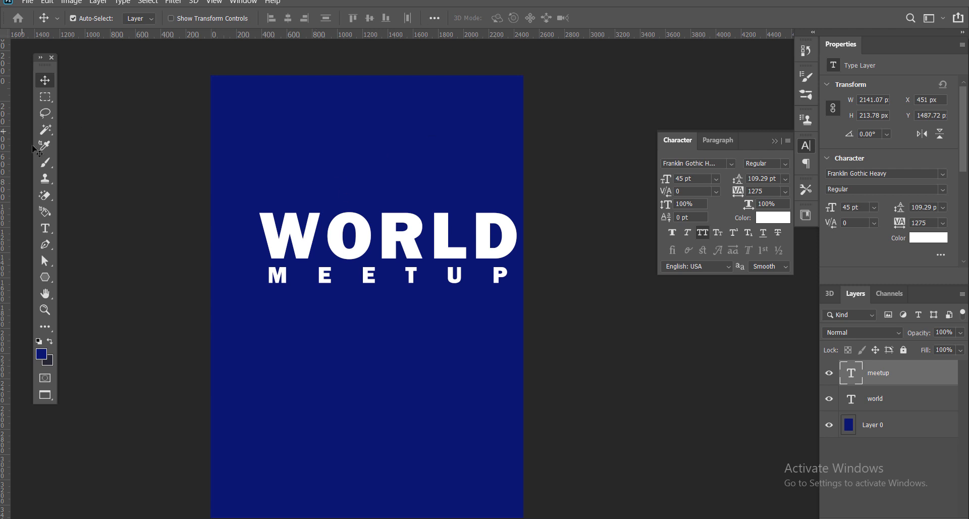
pyautogui.press('i')
pyautogui.click(45, 162)
# On a new layer, select a square over the left of WORLD MEETUP and set foreground to ff00f6
pyautogui.hotkey('ctrl', 'shift', 'alt', 'n')
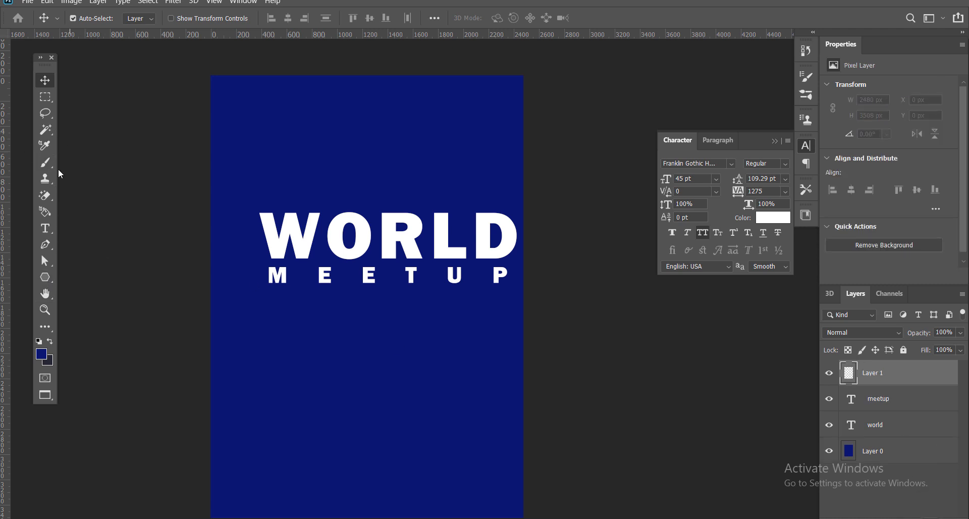
pyautogui.click(45, 97)
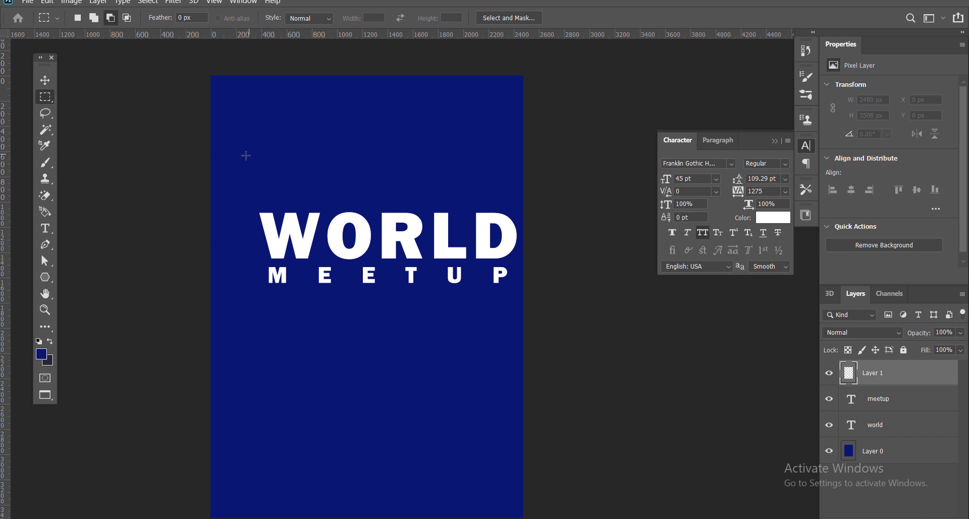
pyautogui.moveTo(246, 159); pyautogui.dragTo(379, 297)
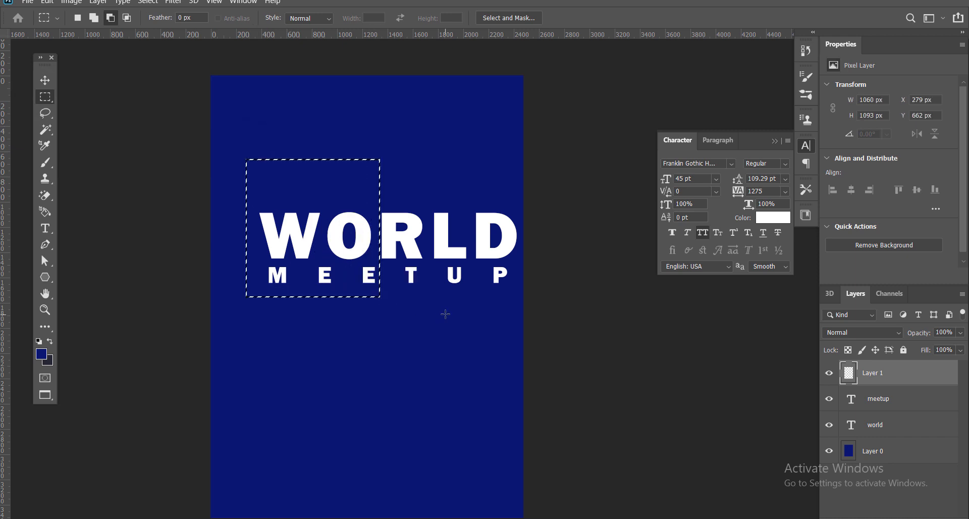
pyautogui.click(43, 355)
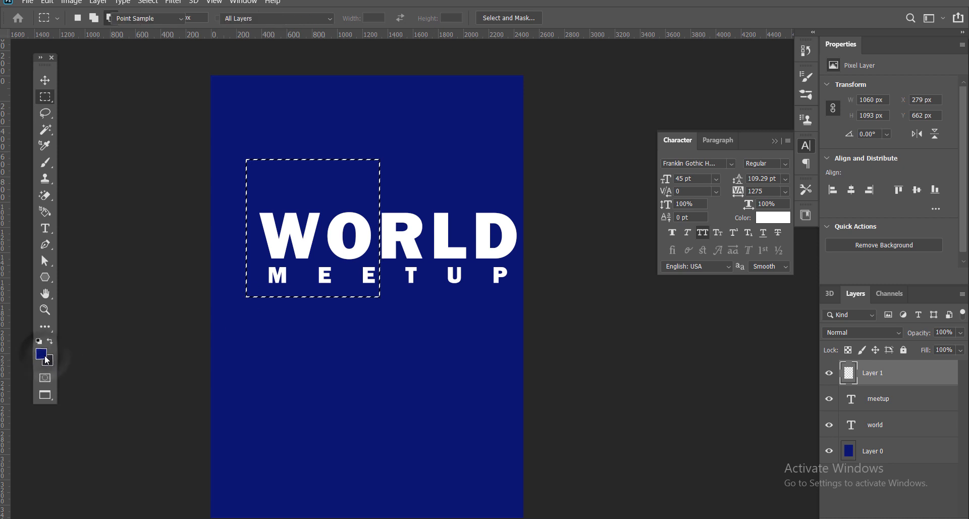
pyautogui.click(683, 129)
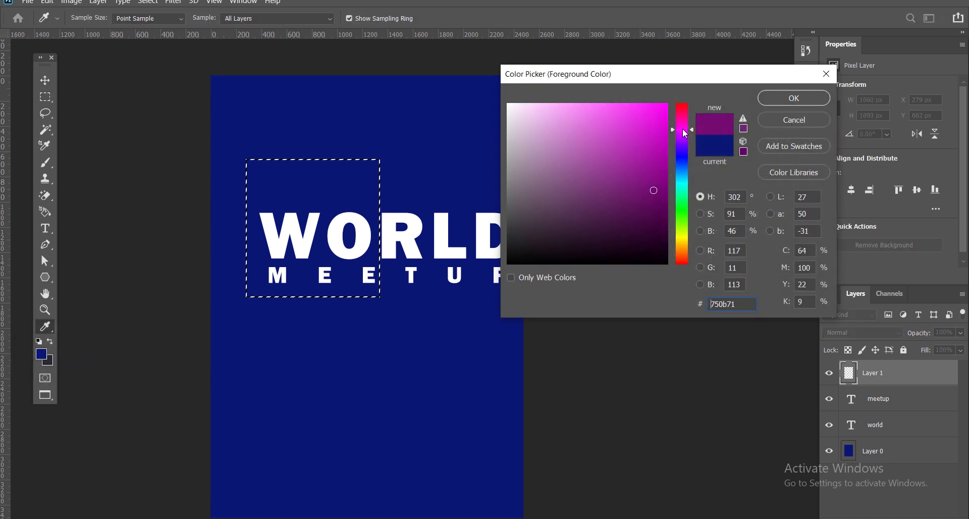
pyautogui.moveTo(665, 108); pyautogui.dragTo(779, 96)
pyautogui.press('Return')
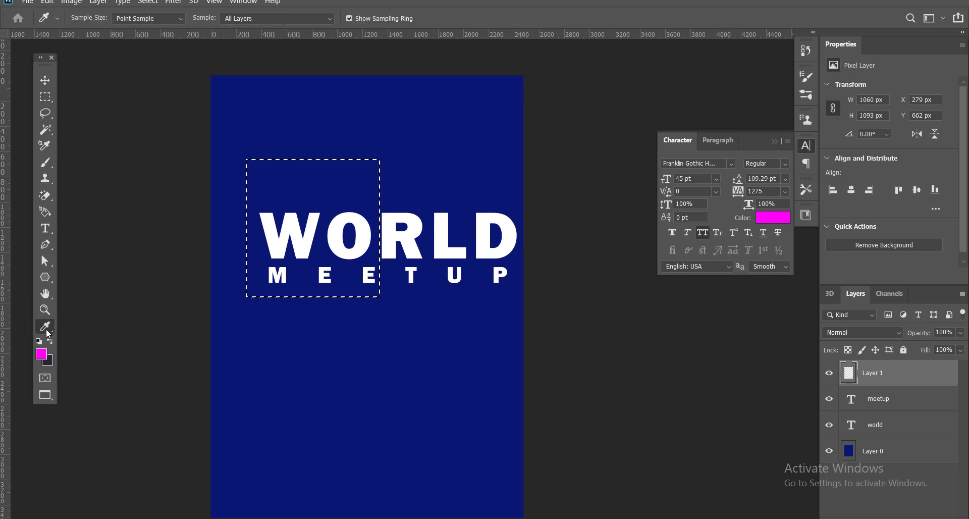
# Fill the square with magenta, deselect, and move the layer beneath the text layers
pyautogui.rightClick(53, 328)
pyautogui.click(113, 471)
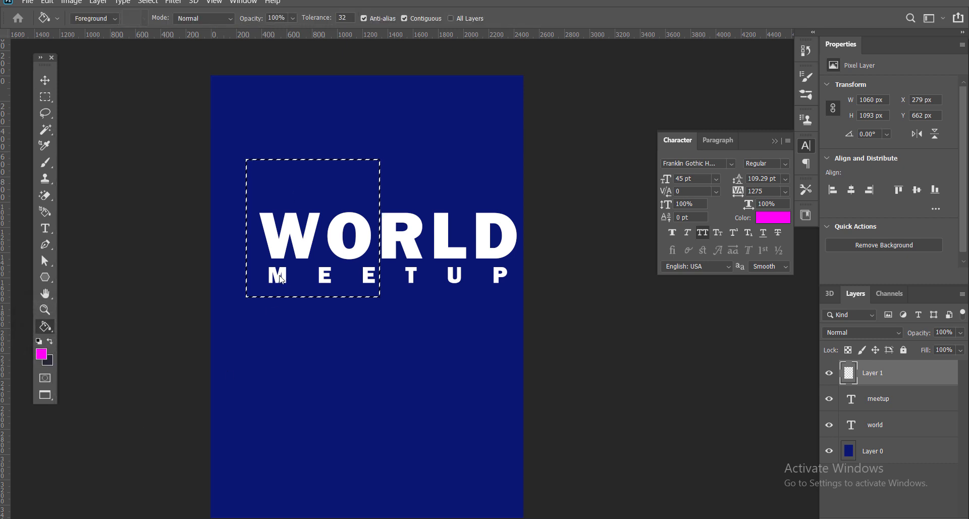
pyautogui.click(306, 173)
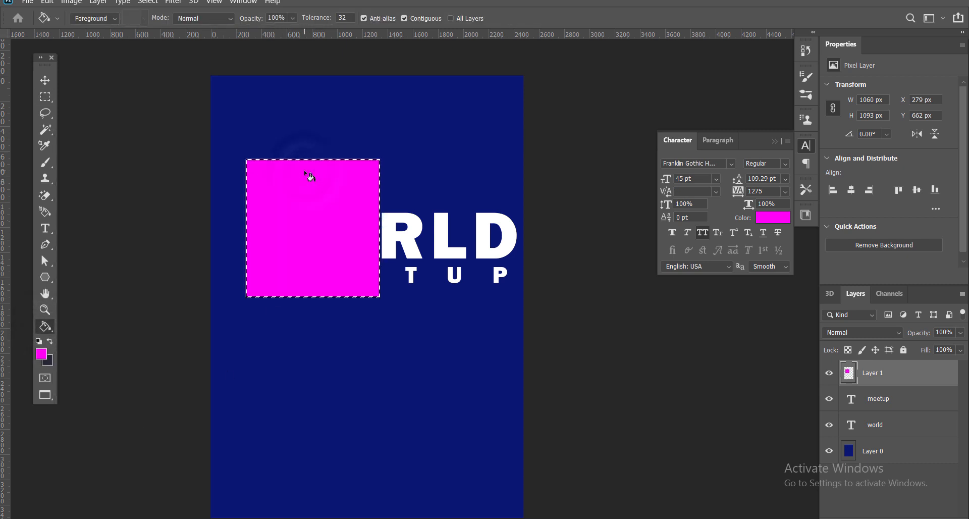
pyautogui.click(47, 78)
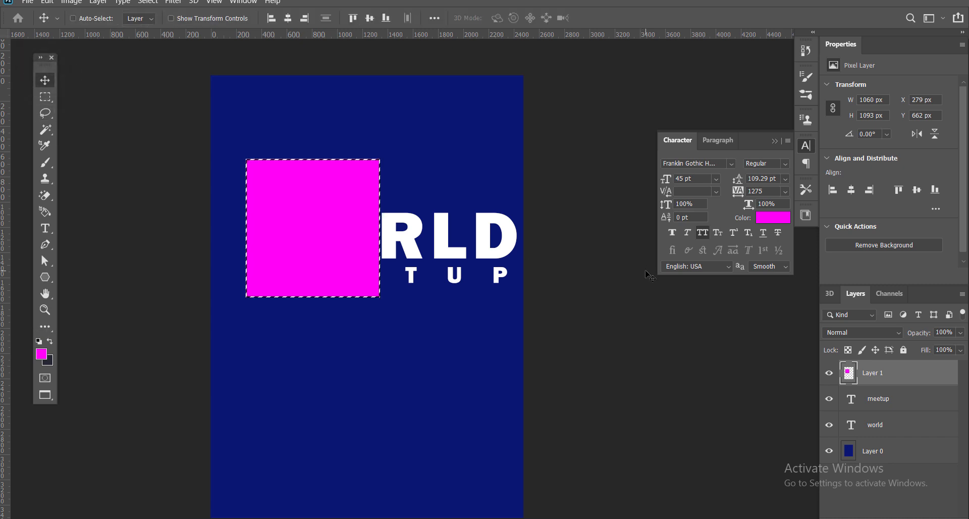
pyautogui.hotkey('ctrl', 'd')
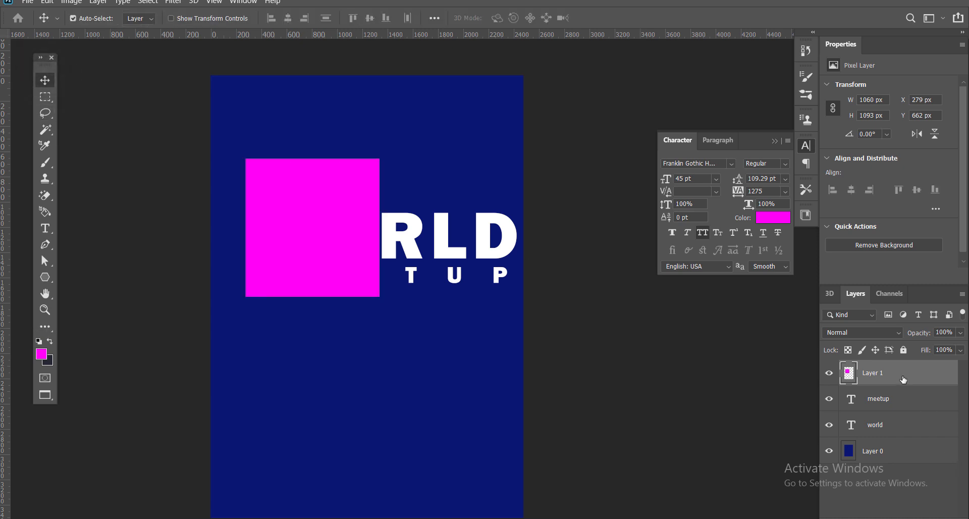
pyautogui.moveTo(903, 379); pyautogui.dragTo(893, 427)
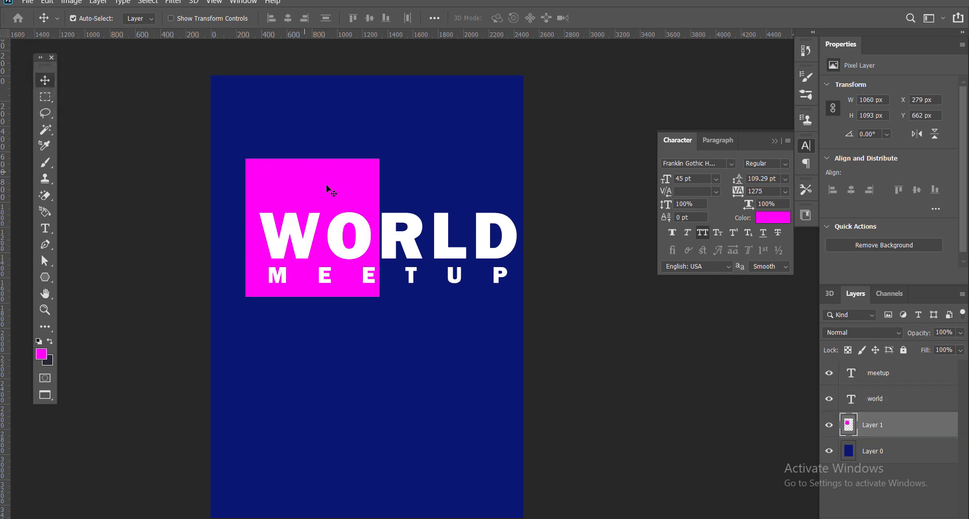
# Shift the WORLD text slightly upward
pyautogui.rightClick(411, 232)
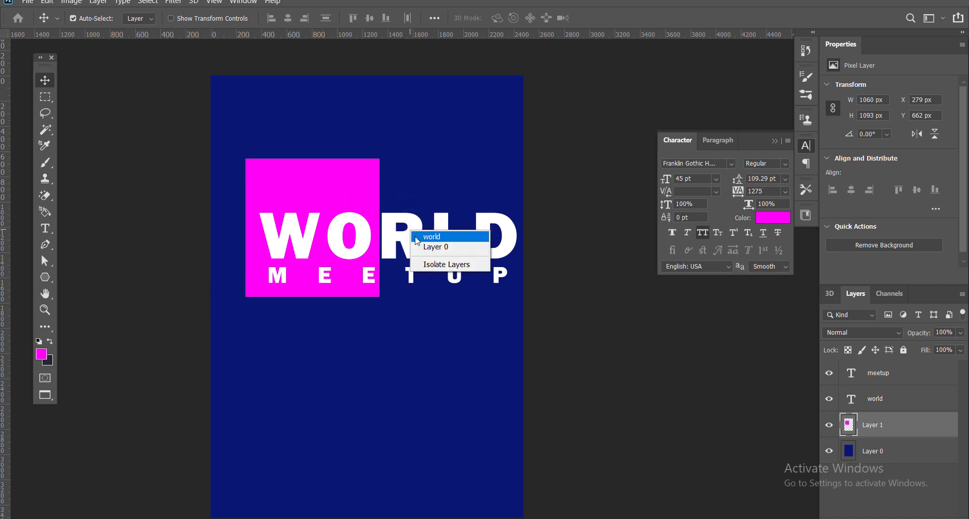
pyautogui.click(426, 238)
pyautogui.moveTo(405, 235)
pyautogui.mouseDown()
pyautogui.moveTo(413, 212)
pyautogui.moveTo(405, 234)
pyautogui.mouseUp()
pyautogui.press('ctrl')
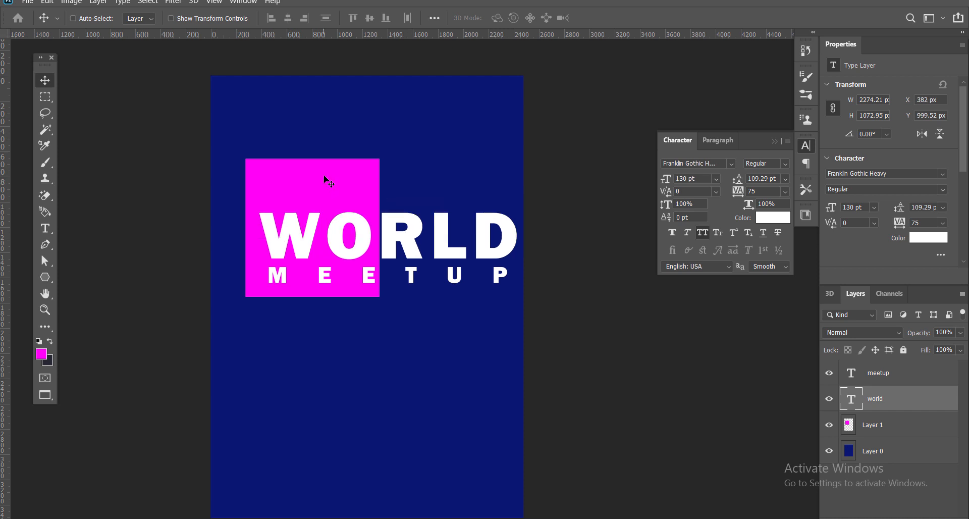
# Nudge the magenta square (Layer 1) down three pixels
pyautogui.rightClick(325, 176)
pyautogui.click(337, 183)
pyautogui.press('Down')
pyautogui.press('Down')
pyautogui.press('Down')
pyautogui.press('Down')
pyautogui.press('Down')
pyautogui.press('Down')
pyautogui.press('Down')
pyautogui.press('Down')
pyautogui.press('Down')
pyautogui.press('Down')
pyautogui.press('Down')
pyautogui.press('Down')
pyautogui.press('Down')
pyautogui.press('Down')
pyautogui.press('Down')
pyautogui.press('Down')
pyautogui.press('Down')
pyautogui.press('Down')
pyautogui.press('Down')
pyautogui.press('Down')
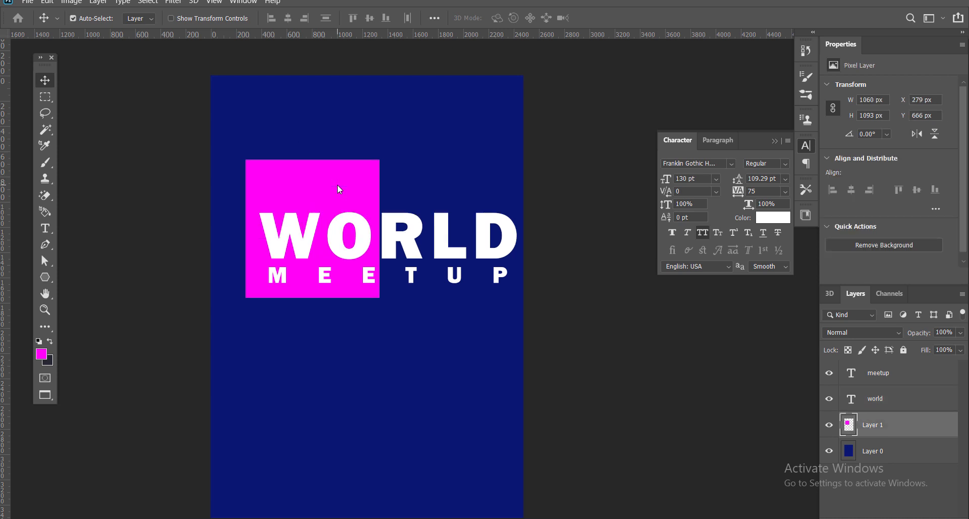
pyautogui.press('Down')
pyautogui.press('Down')
pyautogui.press('Down')
pyautogui.press('Down')
pyautogui.press('Down')
pyautogui.press('Down')
pyautogui.press('Down')
pyautogui.press('Down')
pyautogui.press('Down')
pyautogui.press('Down')
pyautogui.press('Down')
pyautogui.press('Down')
pyautogui.press('Down')
pyautogui.press('Down')
pyautogui.press('Down')
pyautogui.press('Down')
pyautogui.press('Down')
pyautogui.press('Down')
pyautogui.press('Down')
pyautogui.press('Down')
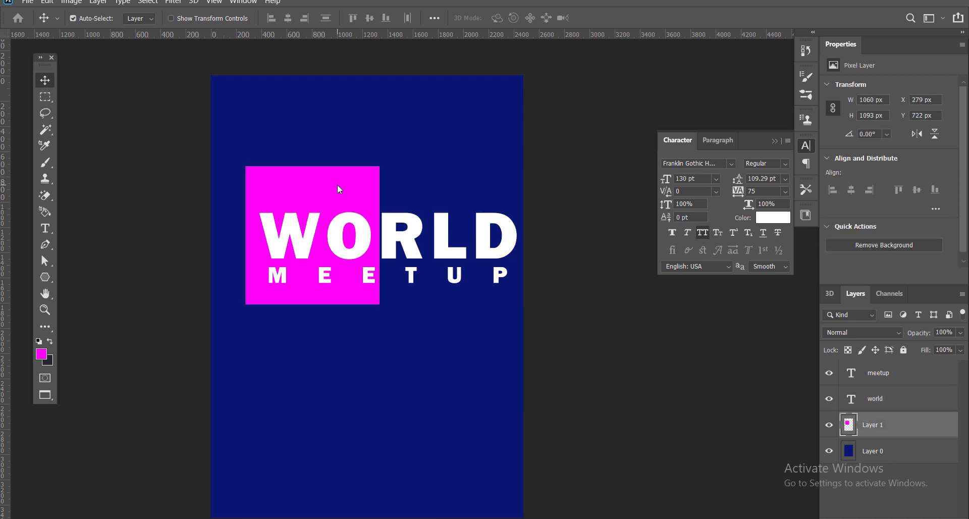
pyautogui.press('Down')
pyautogui.press('Down')
pyautogui.press('Down')
pyautogui.press('Down')
pyautogui.press('Down')
pyautogui.press('Down')
pyautogui.press('Down')
pyautogui.press('Down')
pyautogui.press('Down')
pyautogui.press('Down')
pyautogui.press('Down')
pyautogui.press('Down')
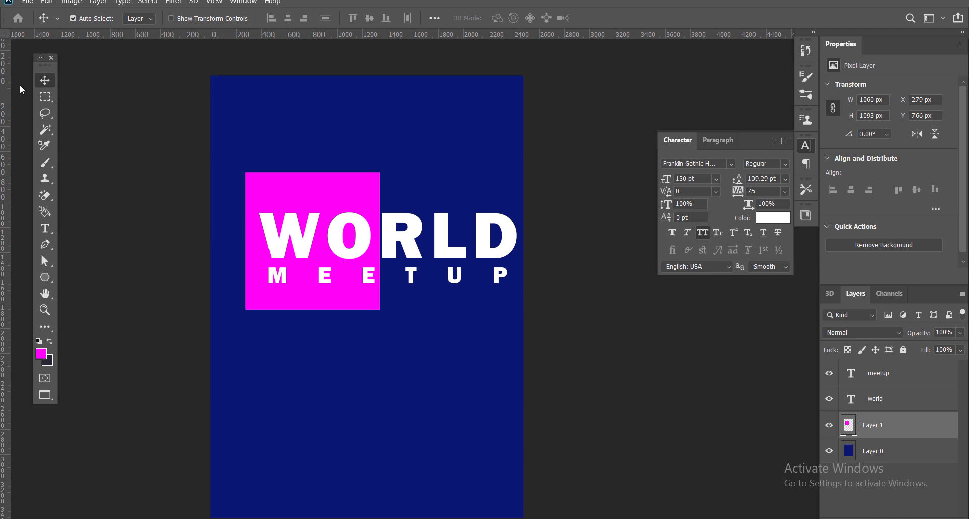
# Alt-drag a copy of the WORLD text to below MEETUP
pyautogui.rightClick(335, 244)
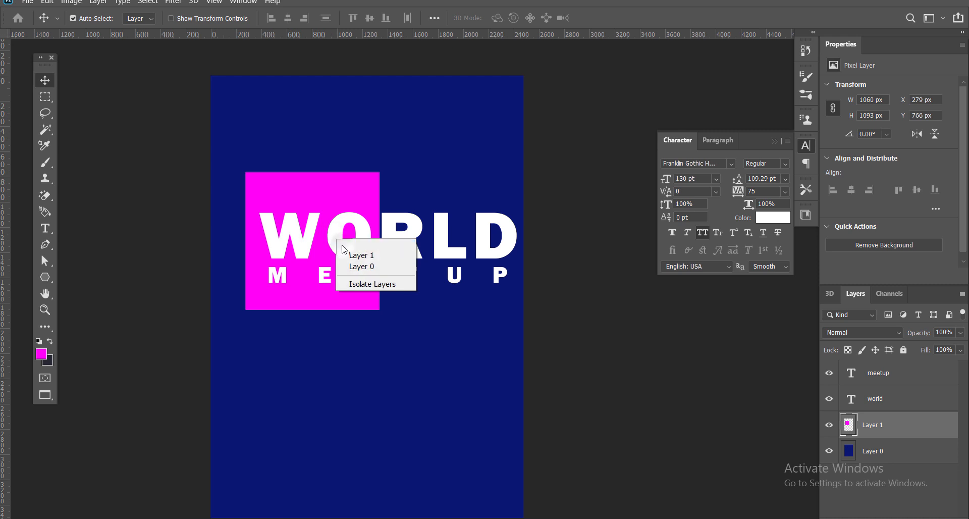
pyautogui.click(338, 248)
pyautogui.moveTo(335, 243); pyautogui.dragTo(539, 365)
# Change the WORLD copy to read 2022, broken into 20 and 22 on two lines
pyautogui.doubleClick(264, 355)
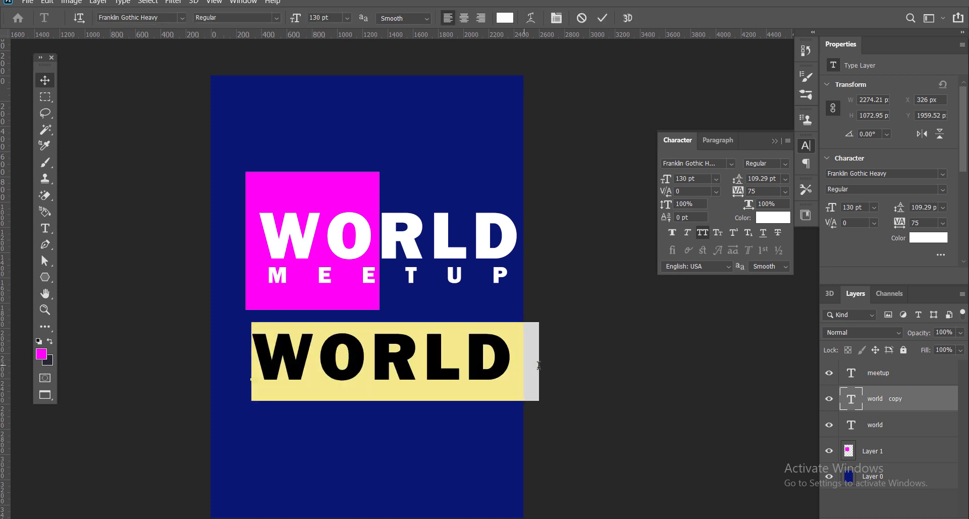
pyautogui.hotkey('ctrl', 'h')
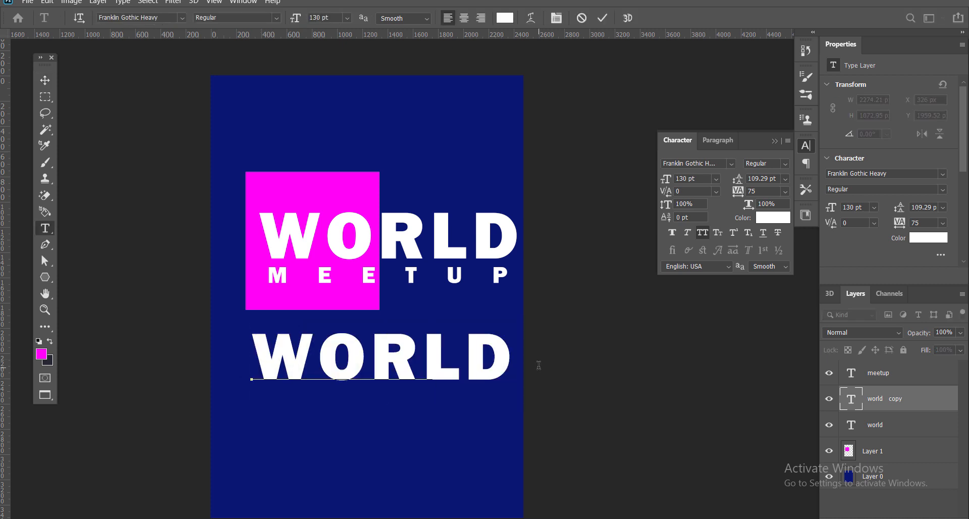
pyautogui.write('2022')
pyautogui.click(352, 351)
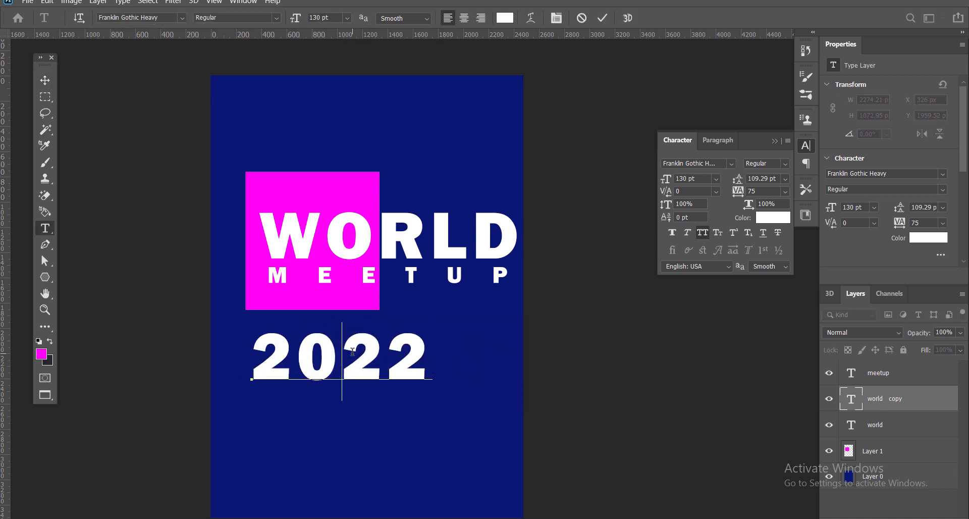
pyautogui.press('Return')
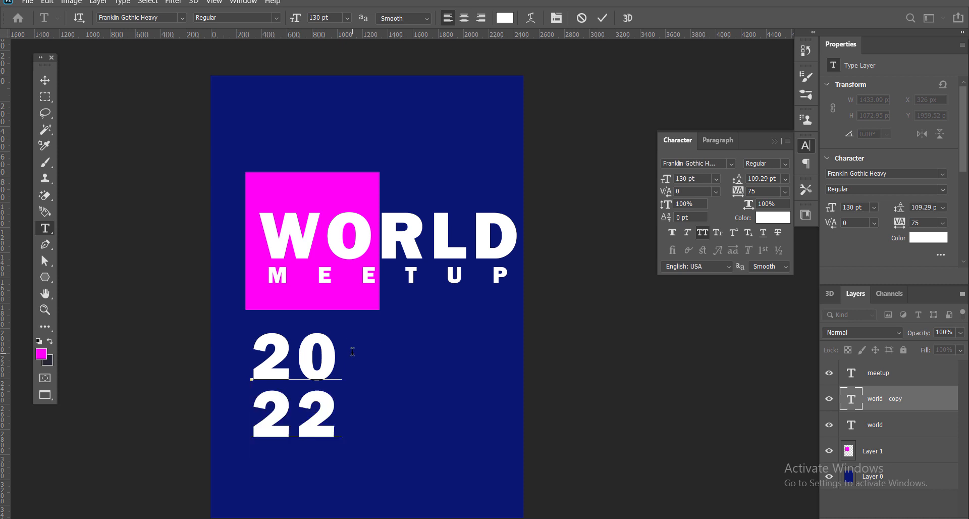
pyautogui.click(44, 80)
pyautogui.moveTo(284, 358); pyautogui.dragTo(295, 343)
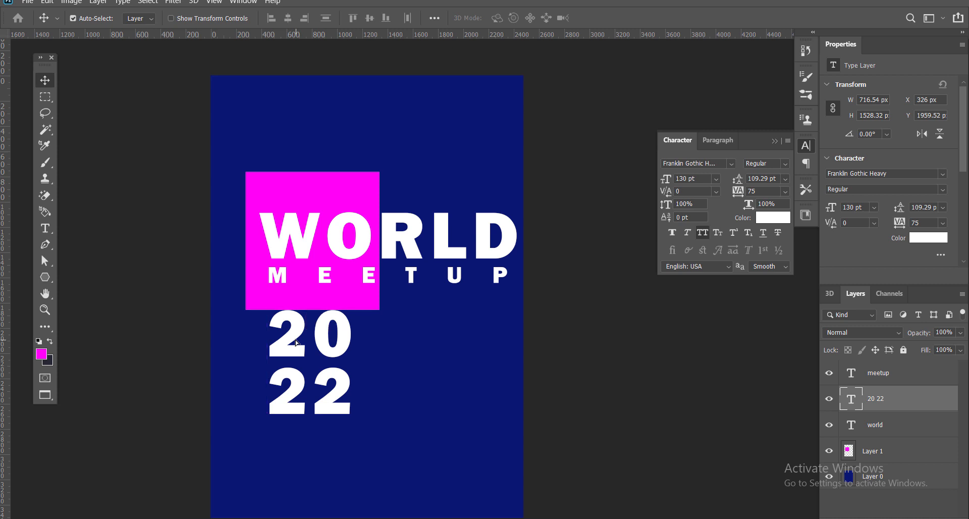
# Set the 20 22 text to 160 pt, position it under the square, and start a new text layer beside it
pyautogui.press('t')
pyautogui.click(279, 331)
pyautogui.hotkey('ctrl', 'a')
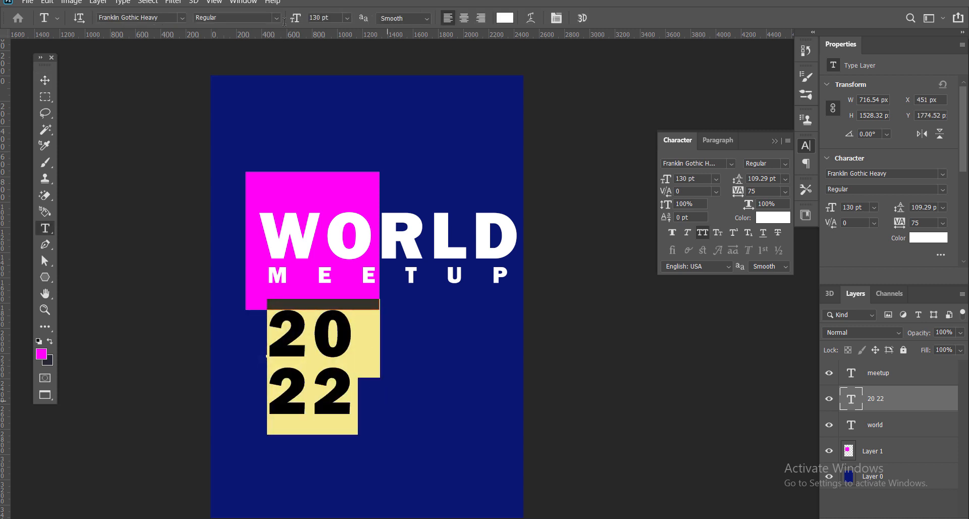
pyautogui.click(298, 19)
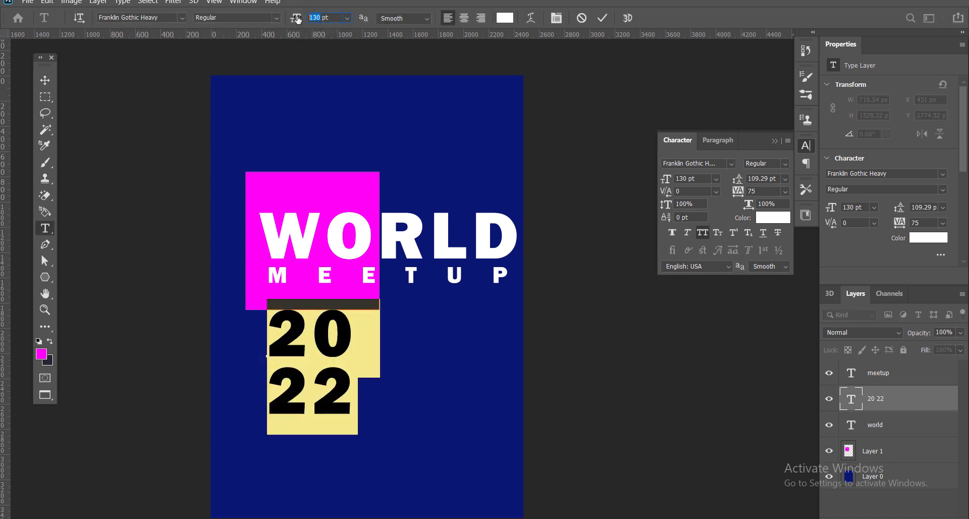
pyautogui.write('160')
pyautogui.press('Return')
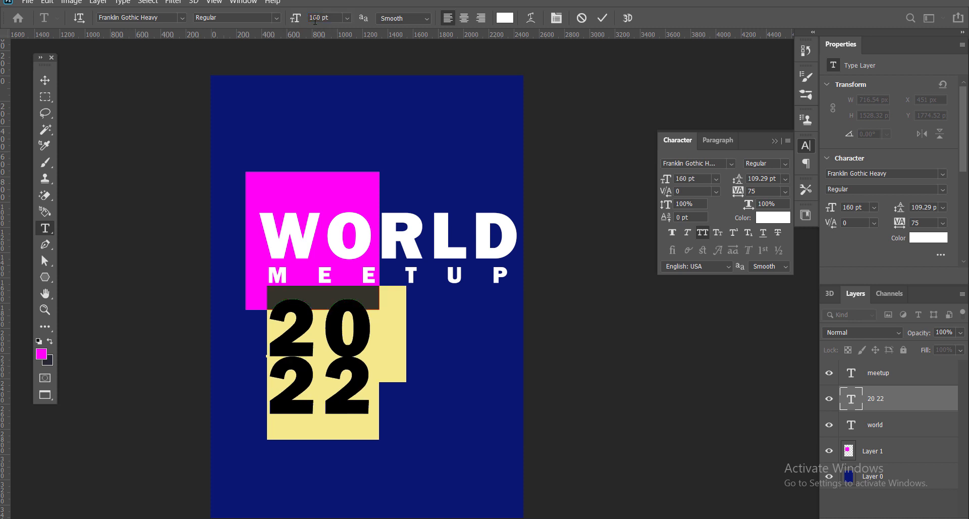
pyautogui.moveTo(333, 365); pyautogui.dragTo(301, 366)
pyautogui.hotkey('ctrl', 'Return')
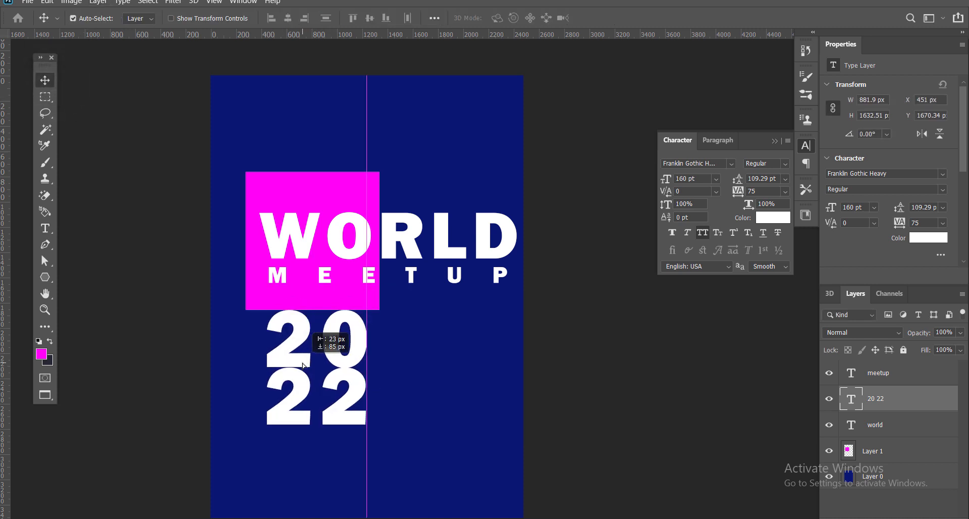
pyautogui.moveTo(303, 365); pyautogui.dragTo(297, 365)
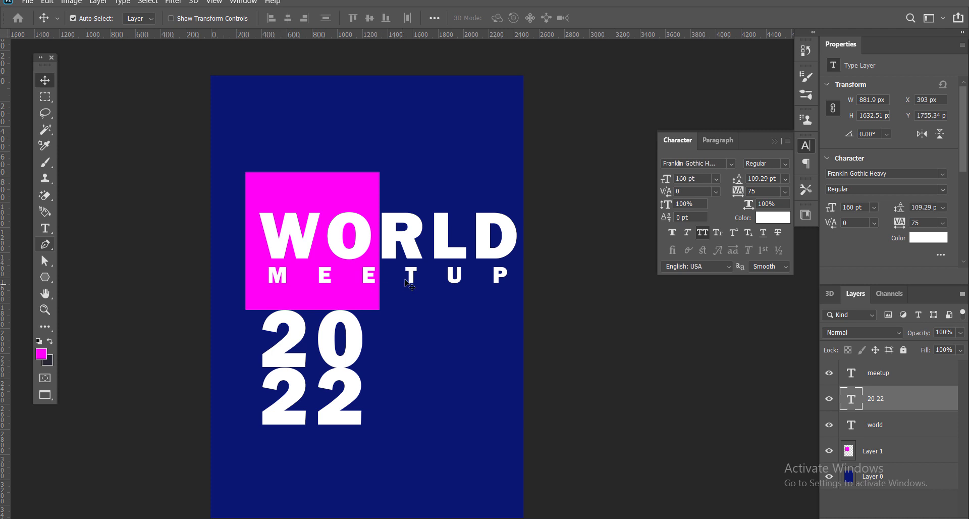
pyautogui.click(45, 229)
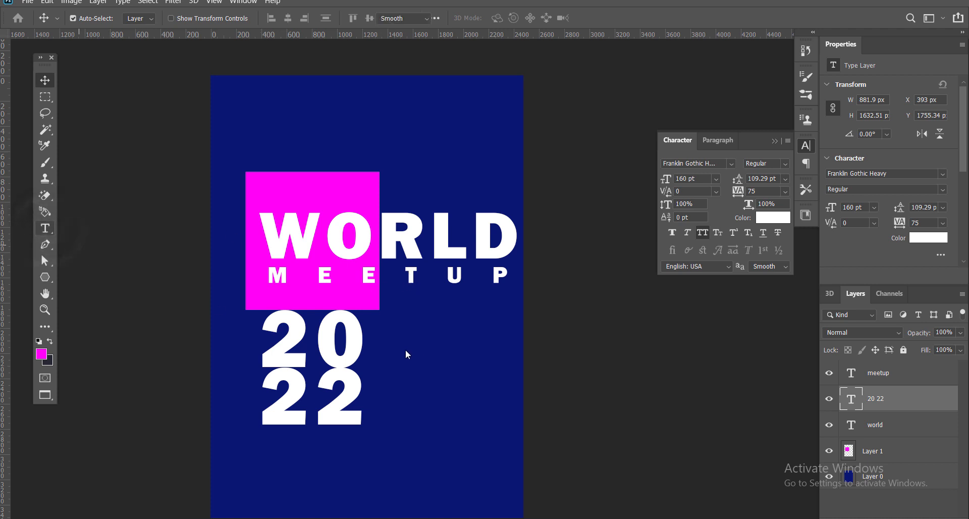
pyautogui.click(382, 335)
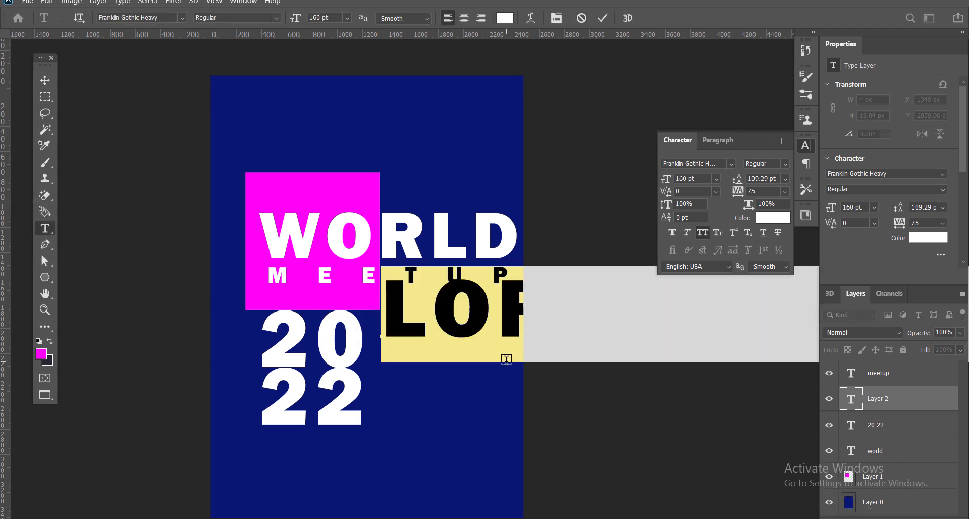
# Type JANUARY 16 and AT DUBAI on two lines at 40 pt
pyautogui.doubleClick(317, 18)
pyautogui.write('40')
pyautogui.press('Return')
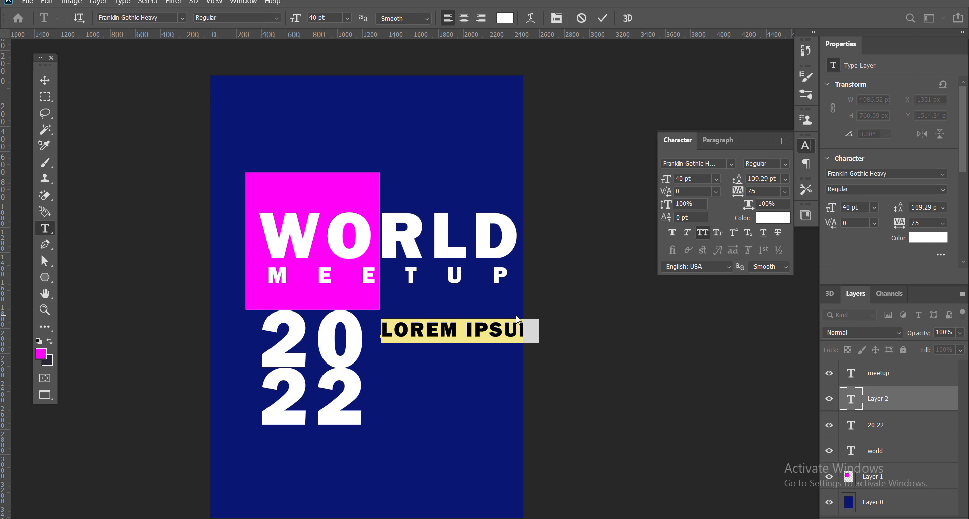
pyautogui.press('Left')
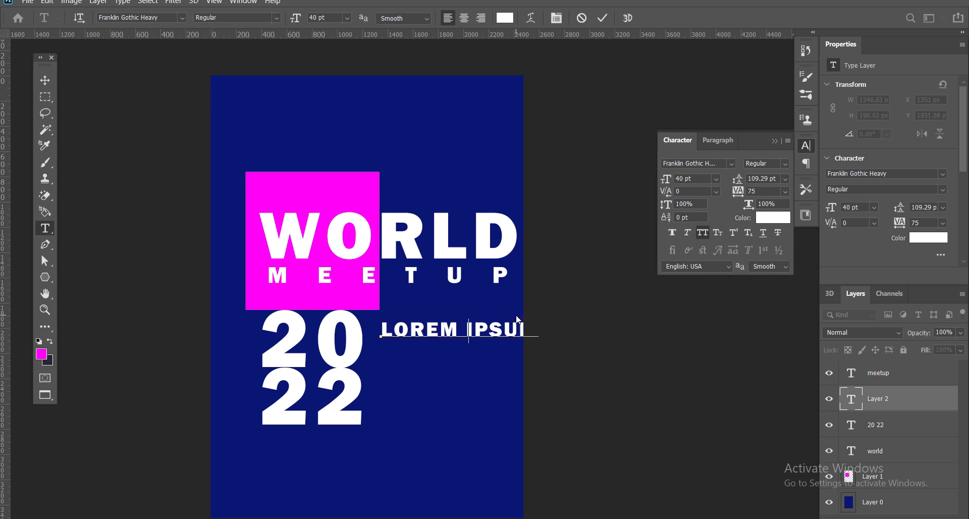
pyautogui.write('JANUARY')
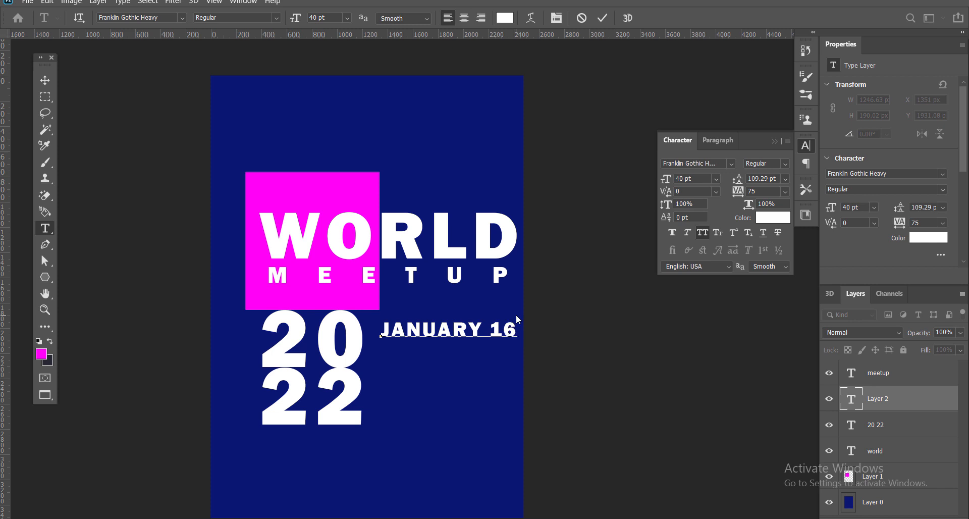
pyautogui.write(' 16')
pyautogui.press('Return')
pyautogui.write('AT DUBAI')
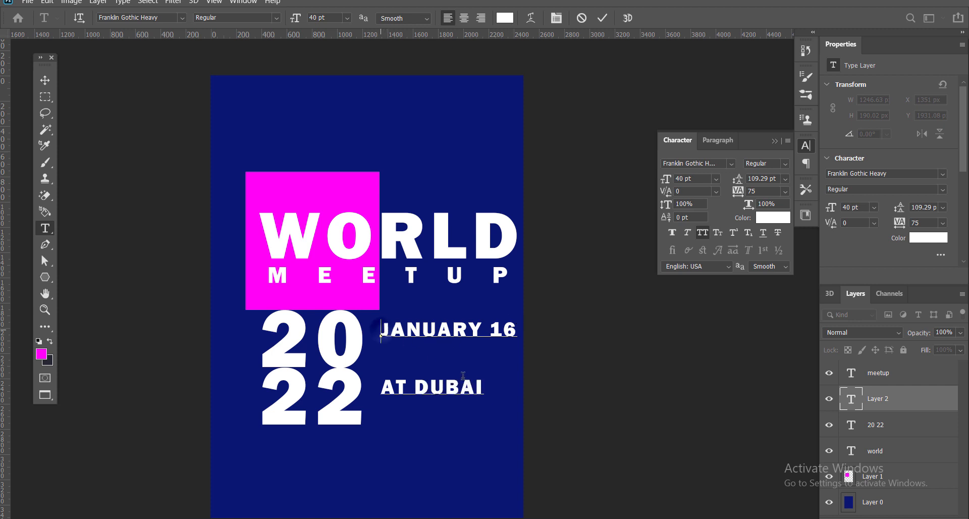
# Tighten the date text's leading to 49.29 pt and move it up toward MEETUP
pyautogui.moveTo(381, 329); pyautogui.dragTo(452, 330)
pyautogui.hotkey('ctrl', 'a')
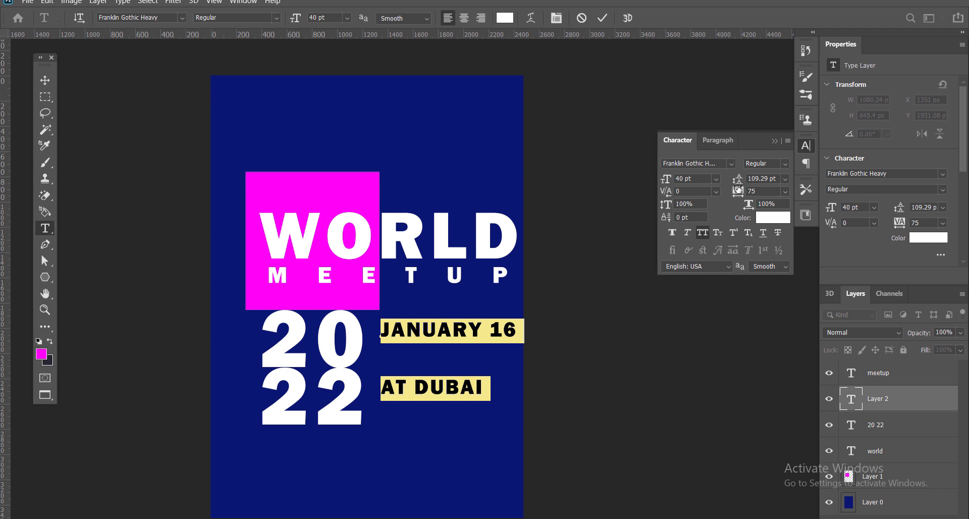
pyautogui.moveTo(737, 179); pyautogui.dragTo(698, 183)
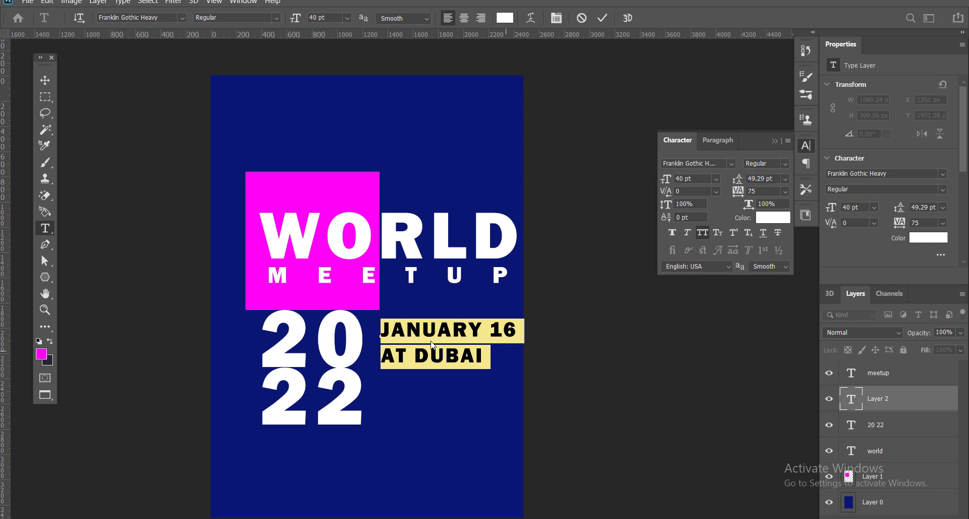
pyautogui.click(45, 79)
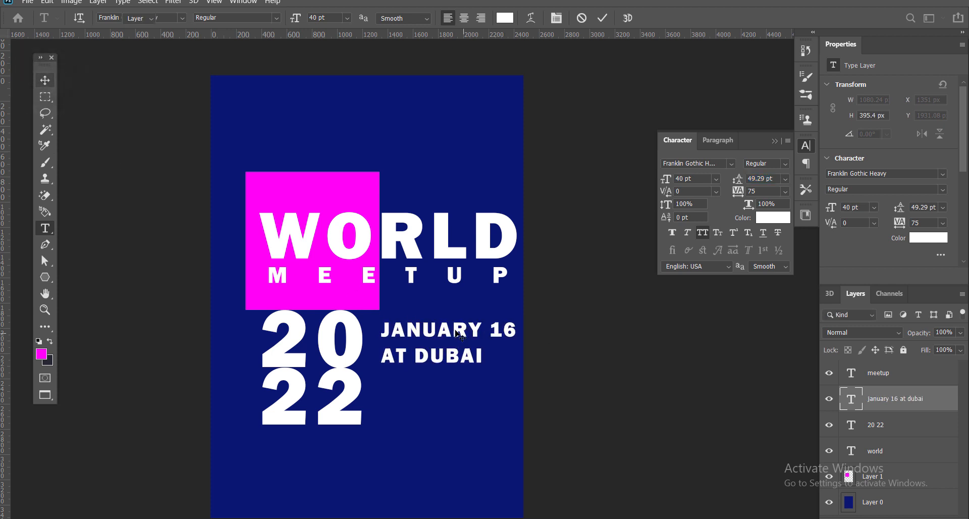
pyautogui.moveTo(470, 323); pyautogui.dragTo(461, 304)
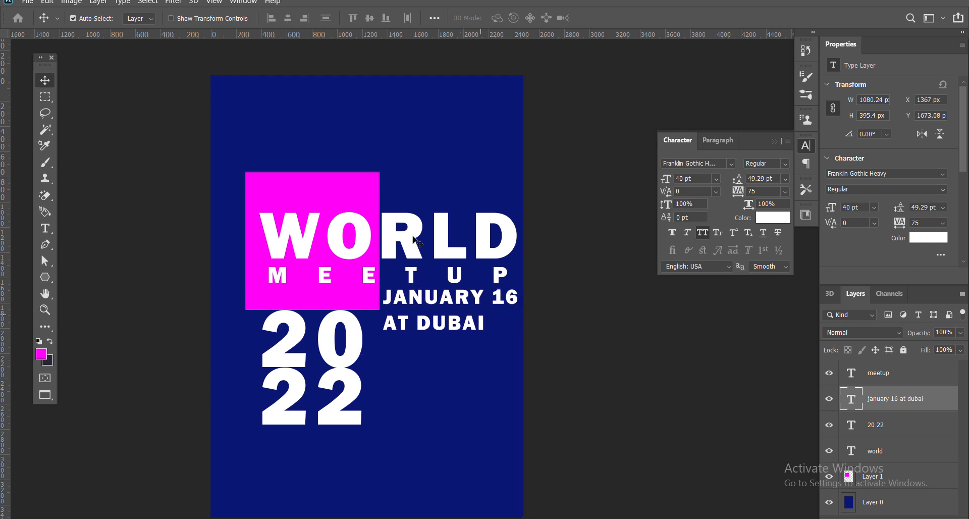
# Move the magenta square slightly up and to the right
pyautogui.rightClick(342, 189)
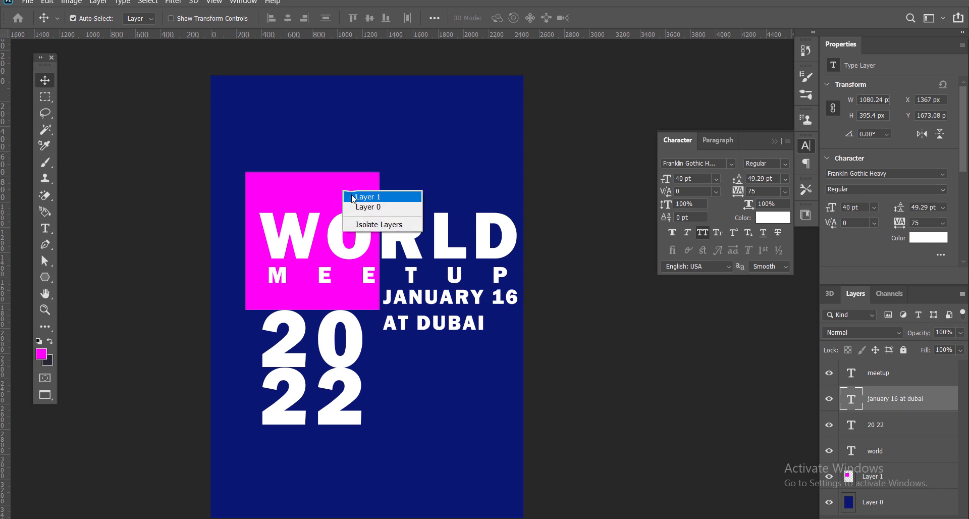
pyautogui.click(348, 191)
pyautogui.rightClick(344, 190)
pyautogui.click(346, 191)
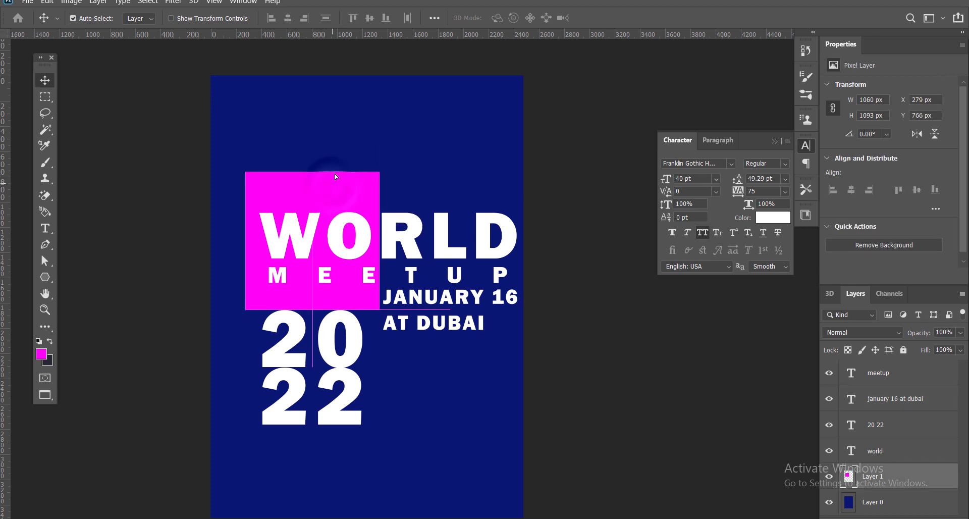
pyautogui.moveTo(335, 174)
pyautogui.mouseDown()
pyautogui.moveTo(336, 131)
pyautogui.moveTo(336, 143)
pyautogui.moveTo(352, 144)
pyautogui.moveTo(333, 143)
pyautogui.moveTo(339, 188)
pyautogui.moveTo(329, 186)
pyautogui.mouseUp()
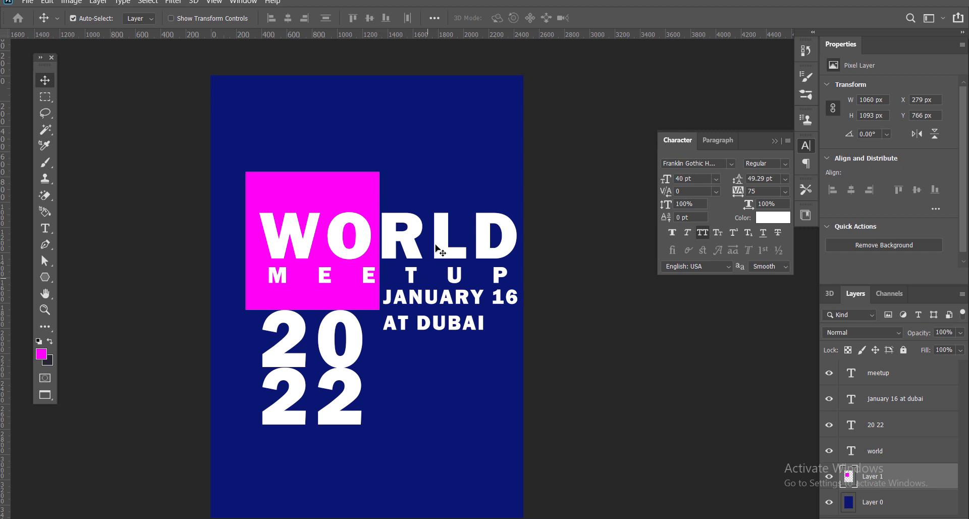
# Raise WORLD, then move MEETUP up tight beneath it
pyautogui.rightClick(406, 223)
pyautogui.click(417, 222)
pyautogui.moveTo(416, 222); pyautogui.dragTo(415, 196)
pyautogui.rightClick(326, 275)
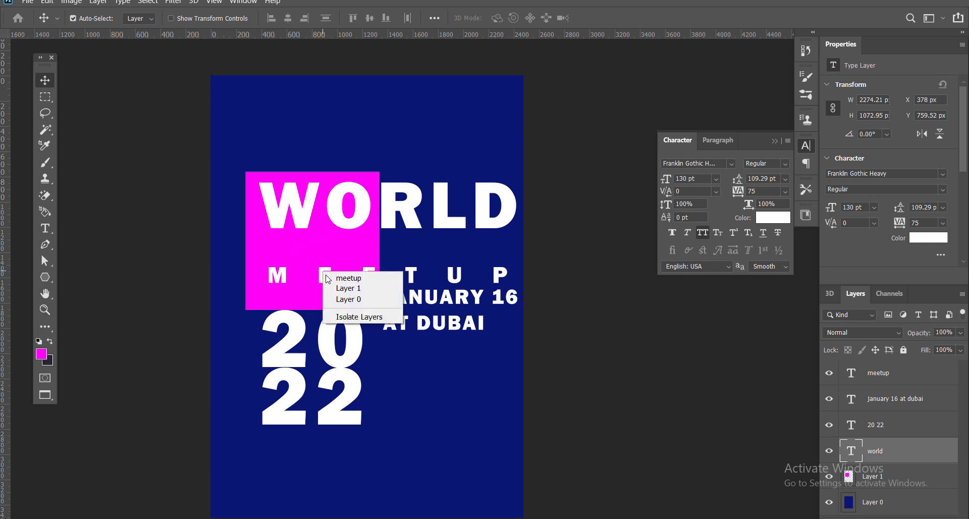
pyautogui.click(343, 278)
pyautogui.moveTo(327, 272); pyautogui.dragTo(327, 242)
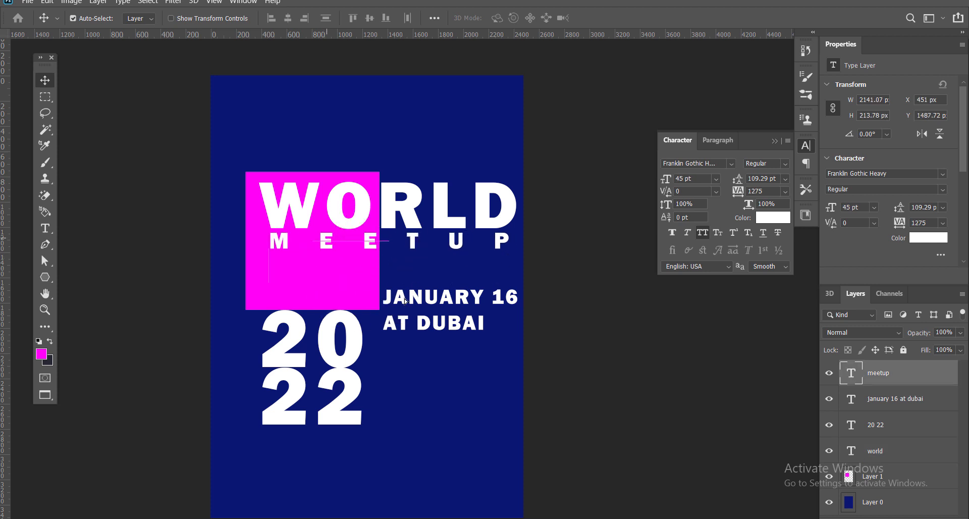
# Raise the JANUARY 16 AT DUBAI block to just beneath MEETUP
pyautogui.rightClick(416, 299)
pyautogui.click(427, 305)
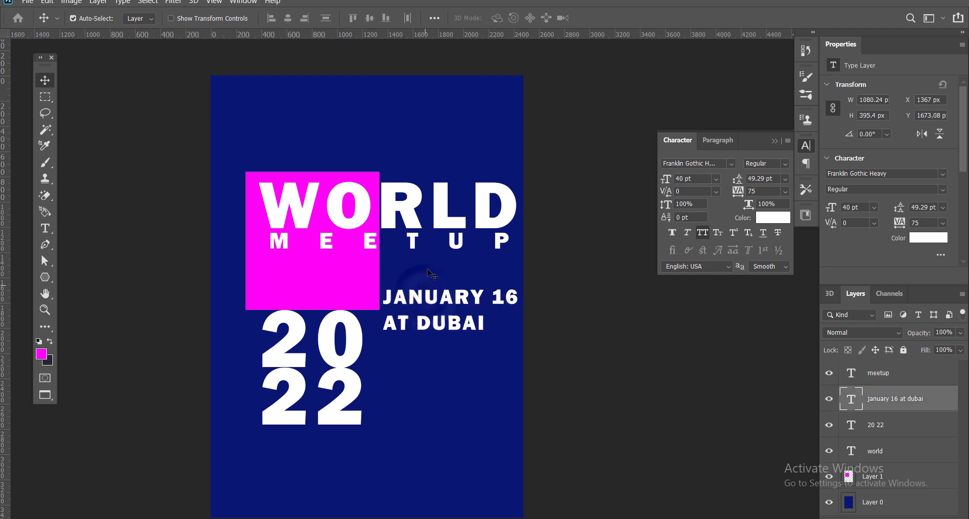
pyautogui.moveTo(426, 302); pyautogui.dragTo(424, 265)
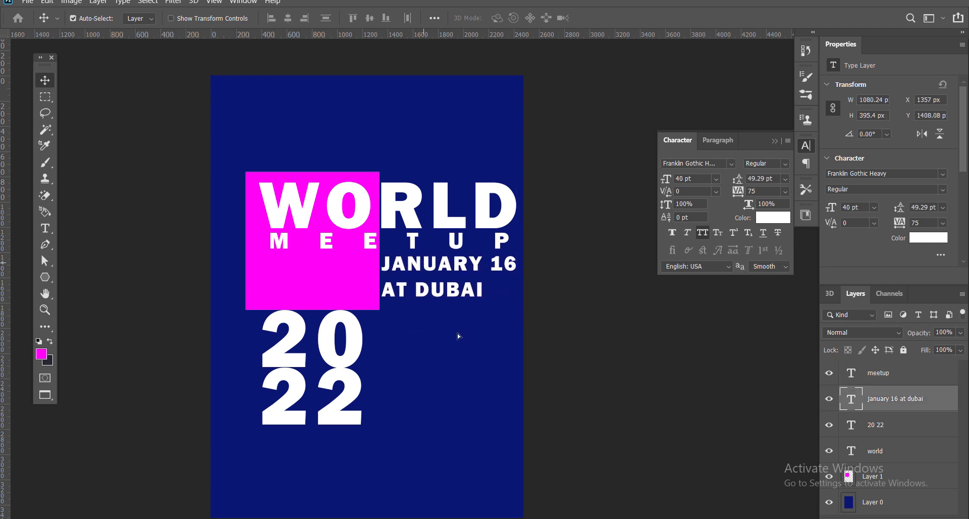
pyautogui.click(44, 228)
# Change the MEETUP font to Charlemagne Std Bold
pyautogui.moveTo(268, 241); pyautogui.dragTo(562, 239)
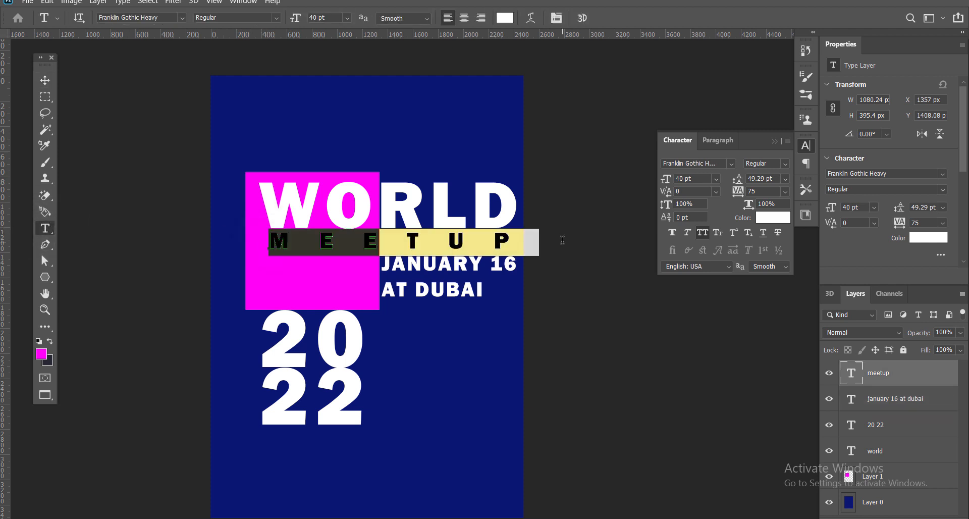
pyautogui.click(164, 18)
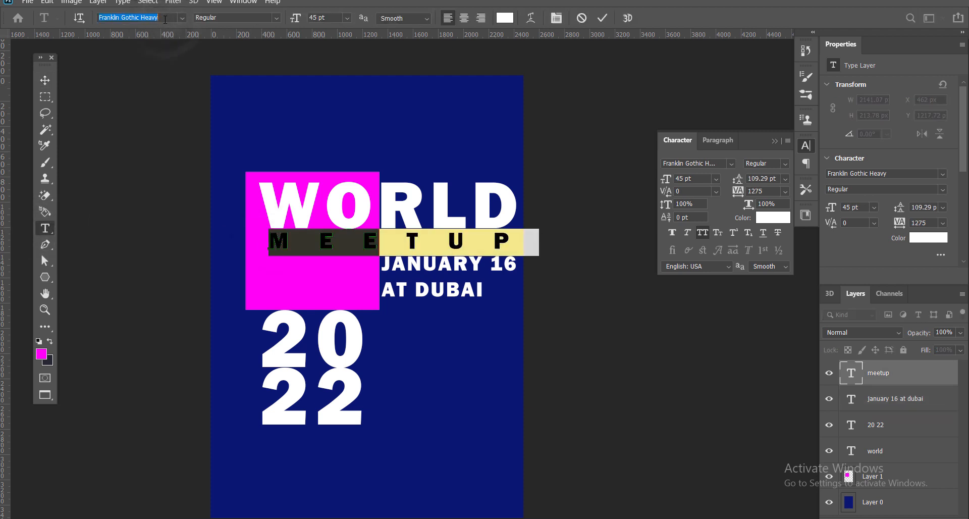
pyautogui.write('ch')
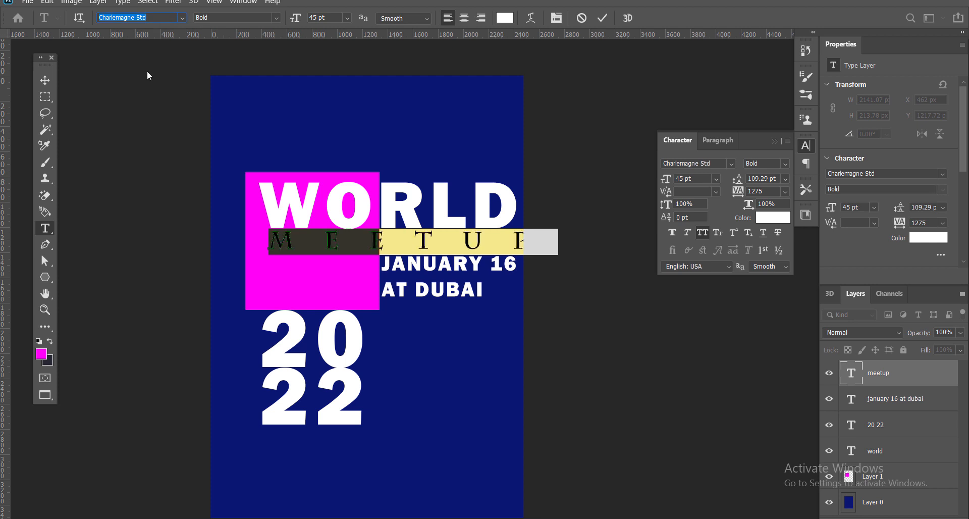
pyautogui.click(46, 81)
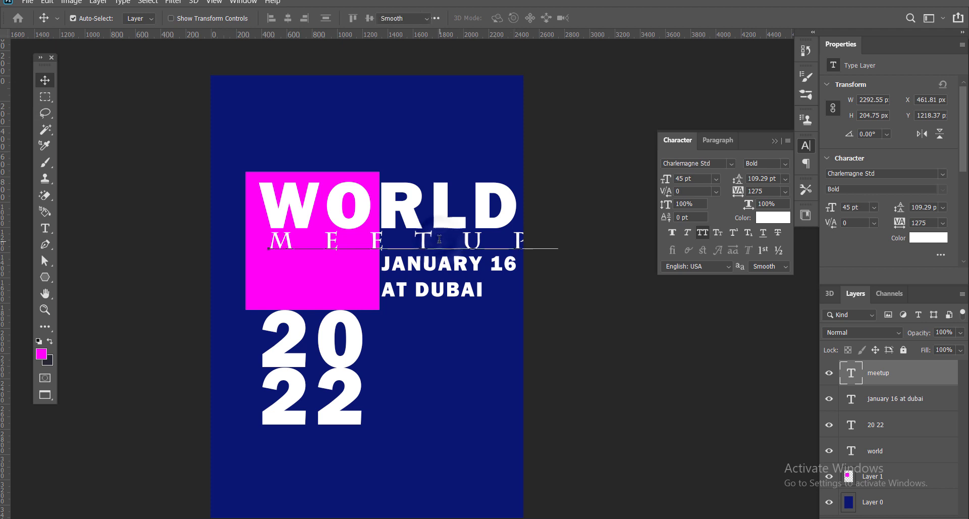
# Reduce MEETUP's line spacing to 98.29 pt
pyautogui.doubleClick(513, 247)
pyautogui.hotkey('ctrl', 'a')
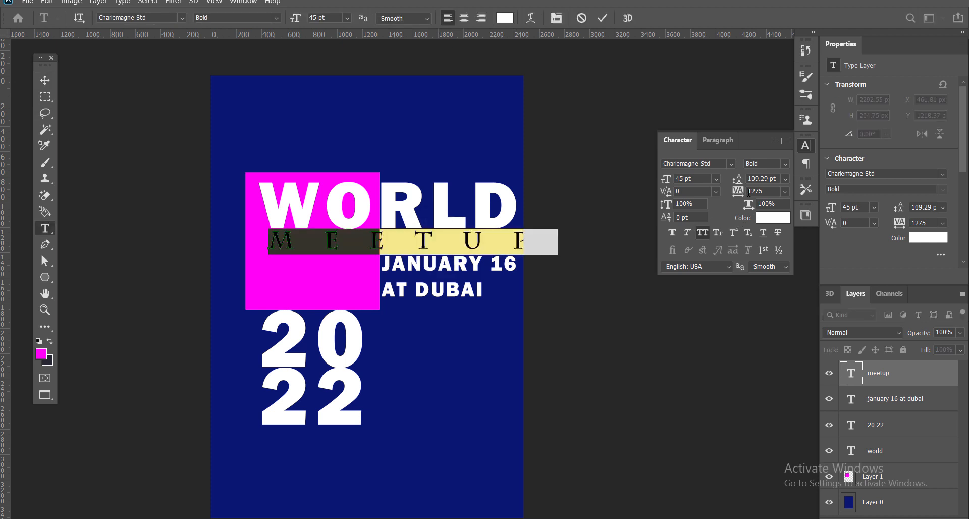
pyautogui.moveTo(737, 181)
pyautogui.mouseDown()
pyautogui.moveTo(728, 180)
pyautogui.moveTo(733, 195)
pyautogui.mouseUp()
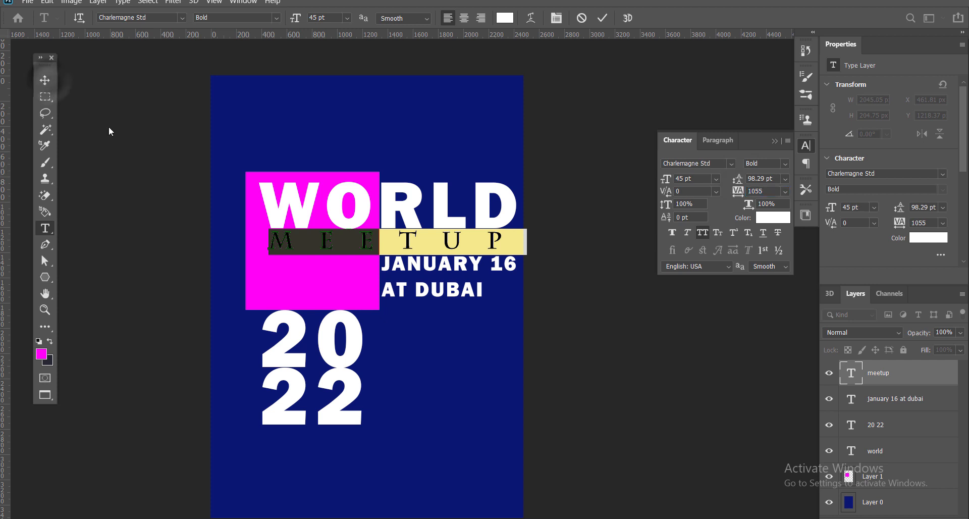
pyautogui.click(323, 233)
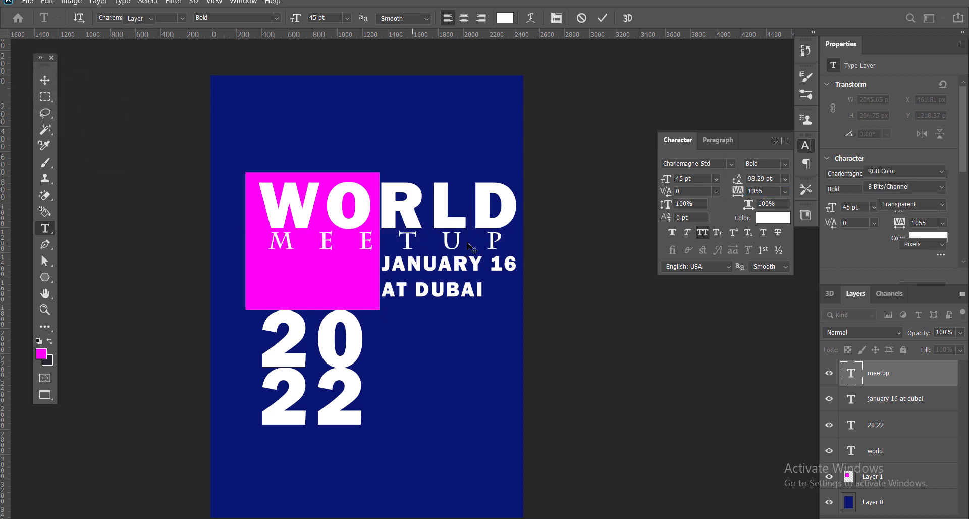
pyautogui.press('Escape')
pyautogui.press('v')
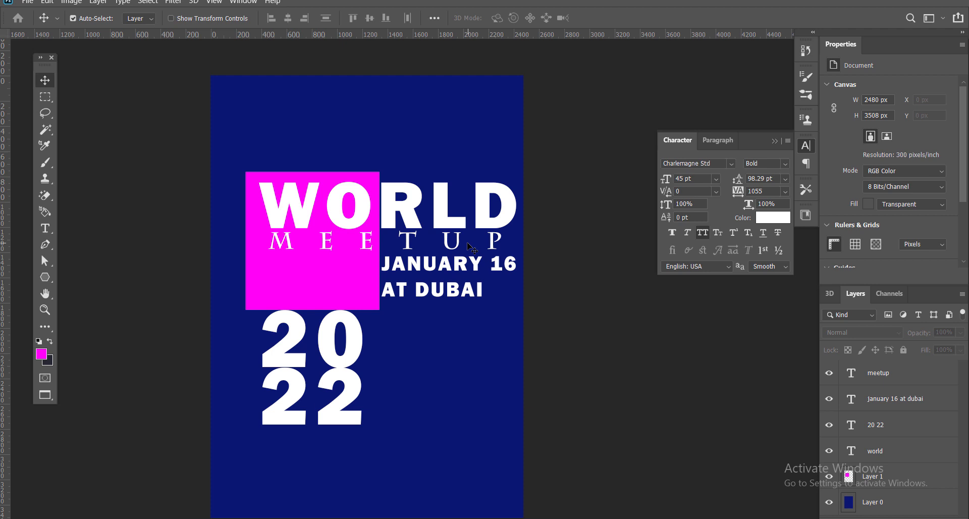
# Nudge the MEETUP layer slightly down below WORLD
pyautogui.rightClick(438, 246)
pyautogui.click(449, 251)
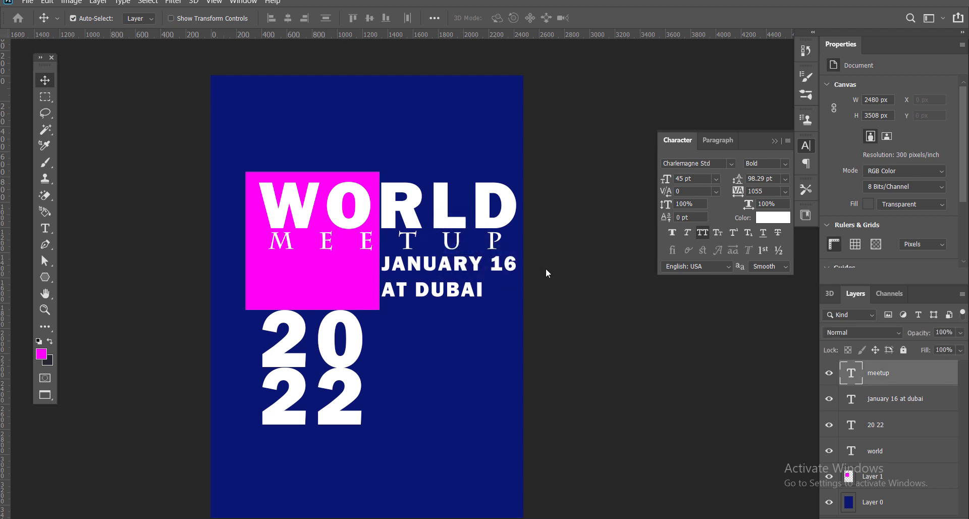
pyautogui.press('Down')
pyautogui.press('Down')
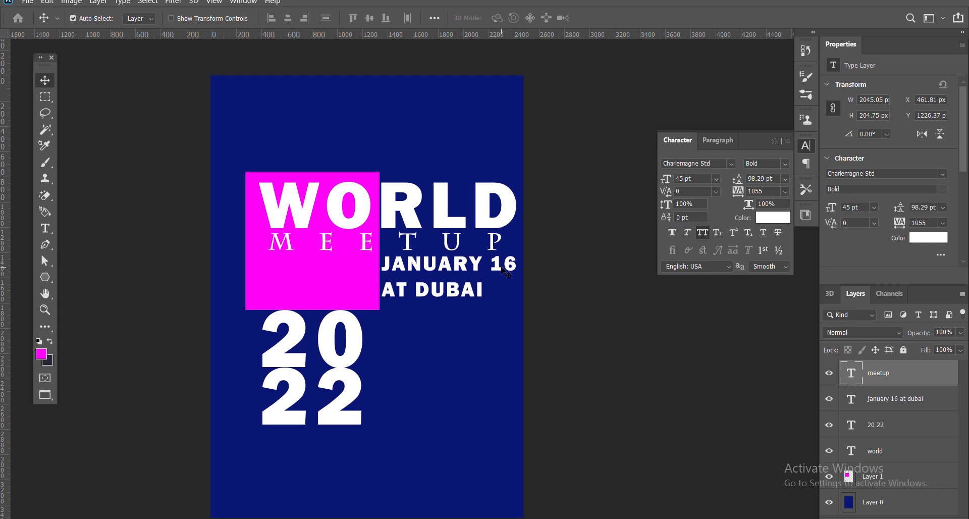
pyautogui.hotkey('ctrl', 't')
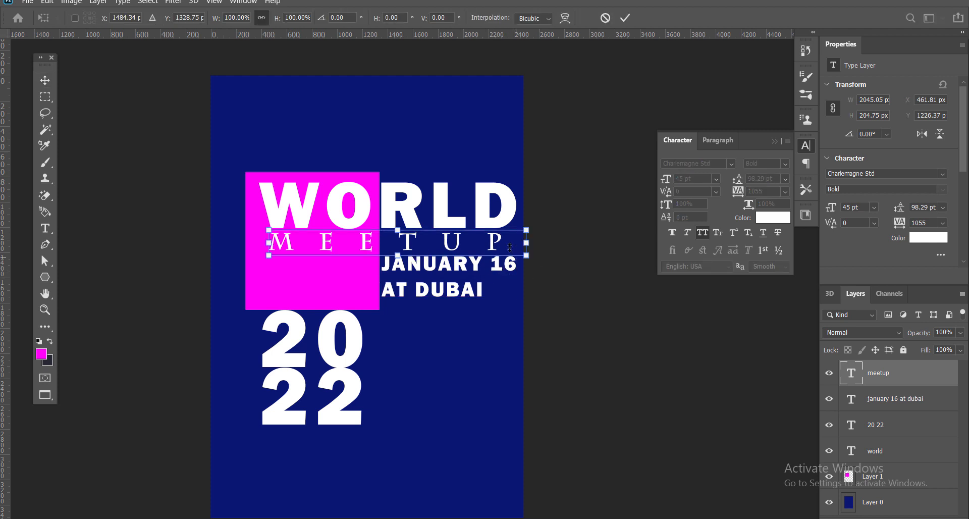
pyautogui.press('Return')
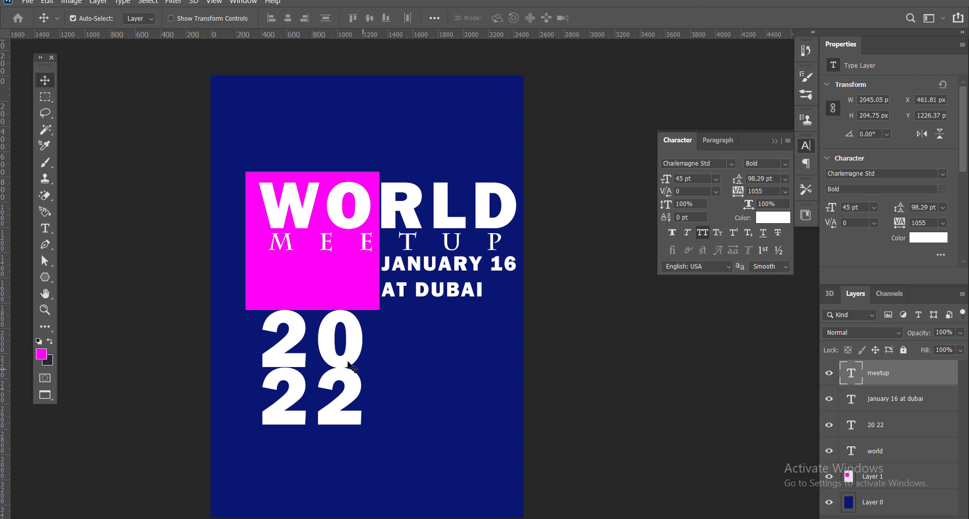
pyautogui.rightClick(317, 295)
pyautogui.click(335, 299)
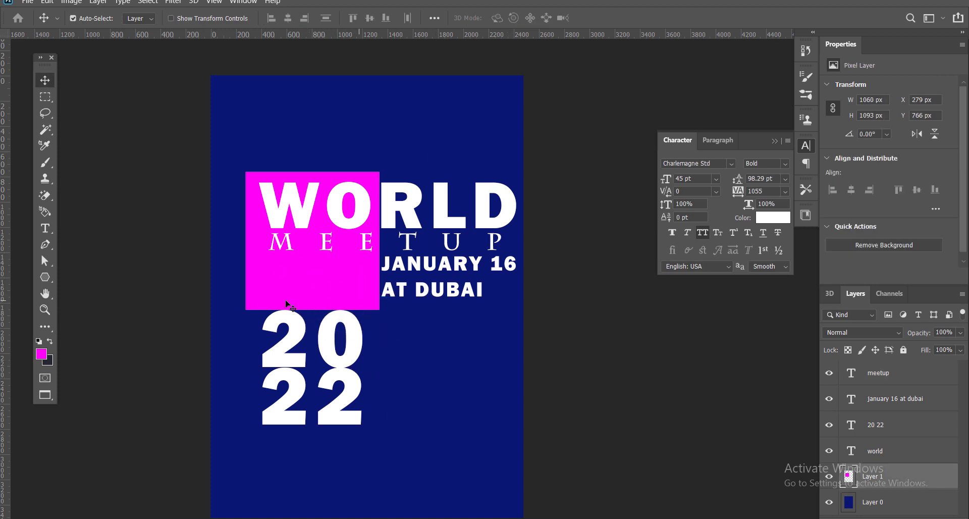
# Reposition the 20 22 layer, settling it back below the magenta square
pyautogui.rightClick(326, 347)
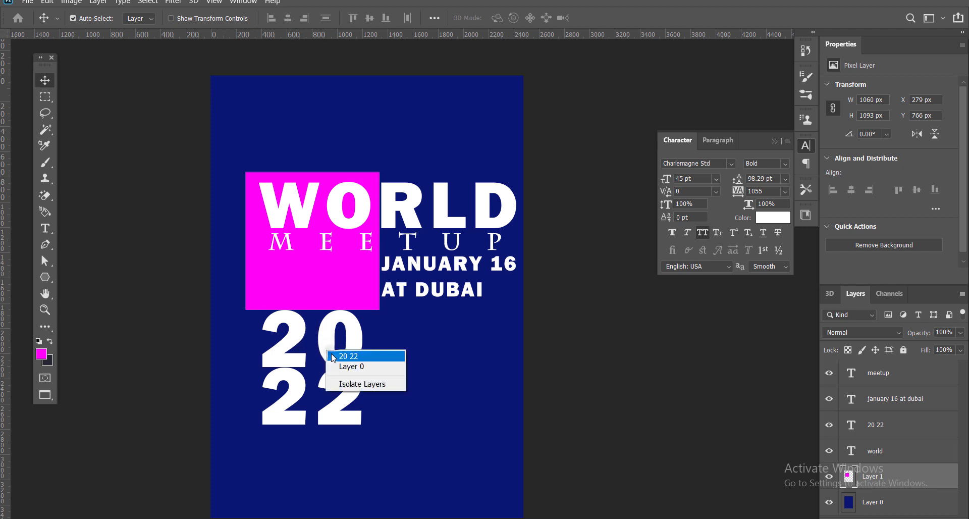
pyautogui.click(335, 352)
pyautogui.moveTo(327, 352); pyautogui.dragTo(331, 297)
pyautogui.moveTo(370, 355); pyautogui.dragTo(369, 354)
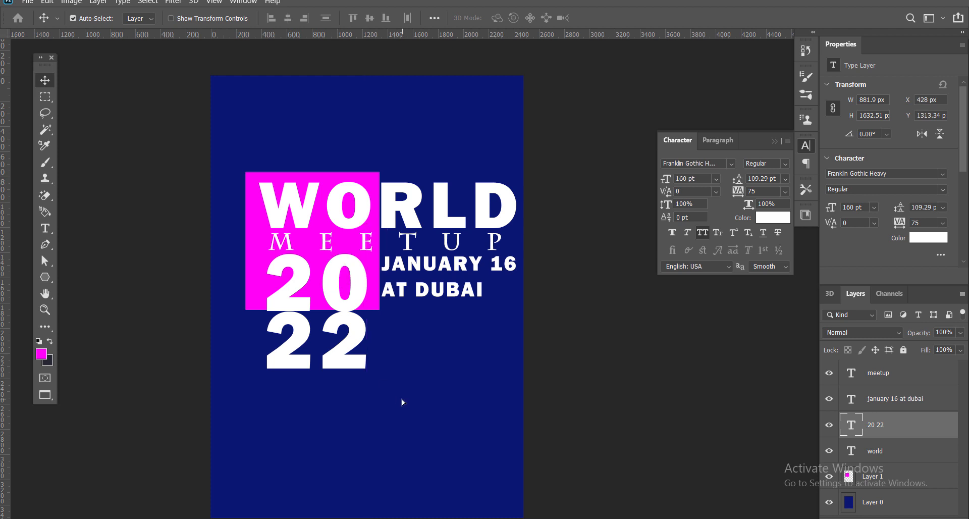
pyautogui.press('Up')
pyautogui.press('Up')
pyautogui.press('Up')
pyautogui.press('Up')
pyautogui.press('Up')
pyautogui.press('Up')
pyautogui.press('Up')
pyautogui.press('Up')
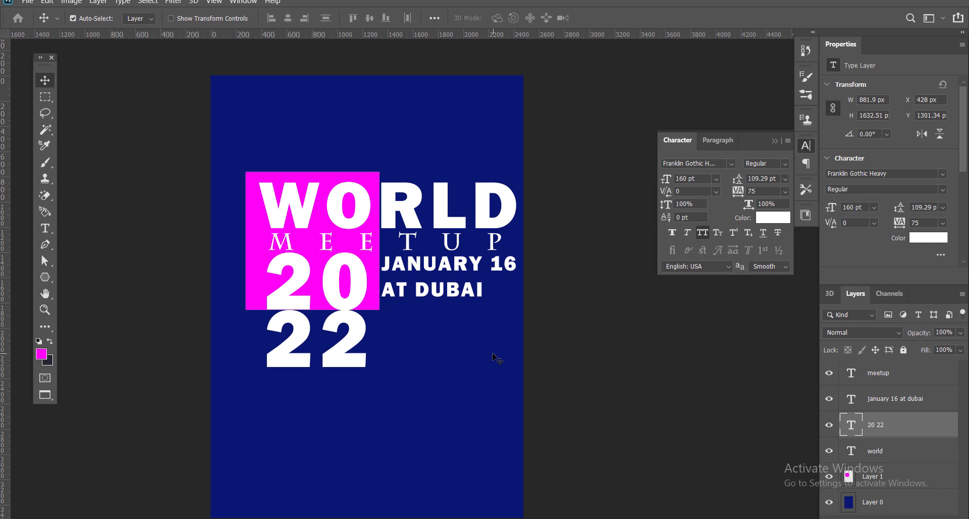
pyautogui.rightClick(325, 270)
pyautogui.click(337, 290)
pyautogui.moveTo(332, 272); pyautogui.dragTo(336, 350)
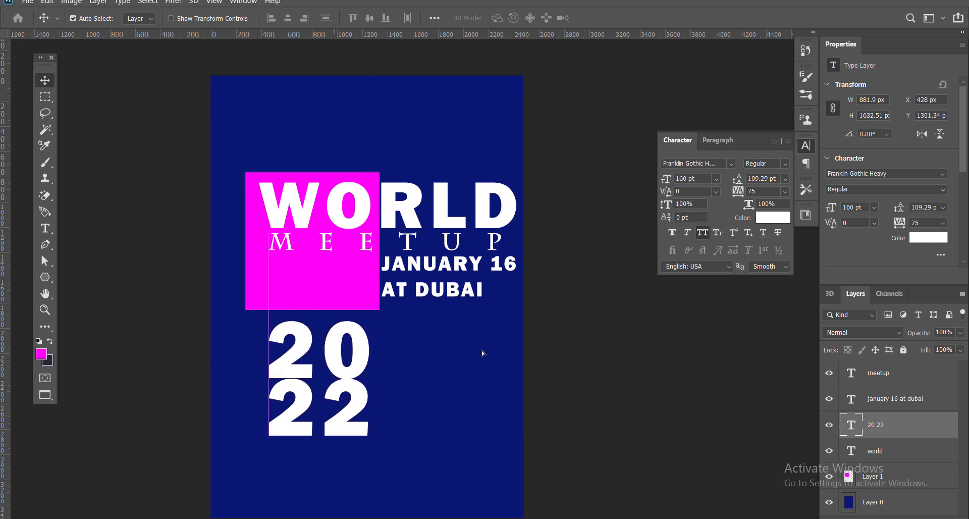
# Move JANUARY 16 AT DUBAI down beside the 2022 digits
pyautogui.moveTo(449, 389); pyautogui.dragTo(450, 278)
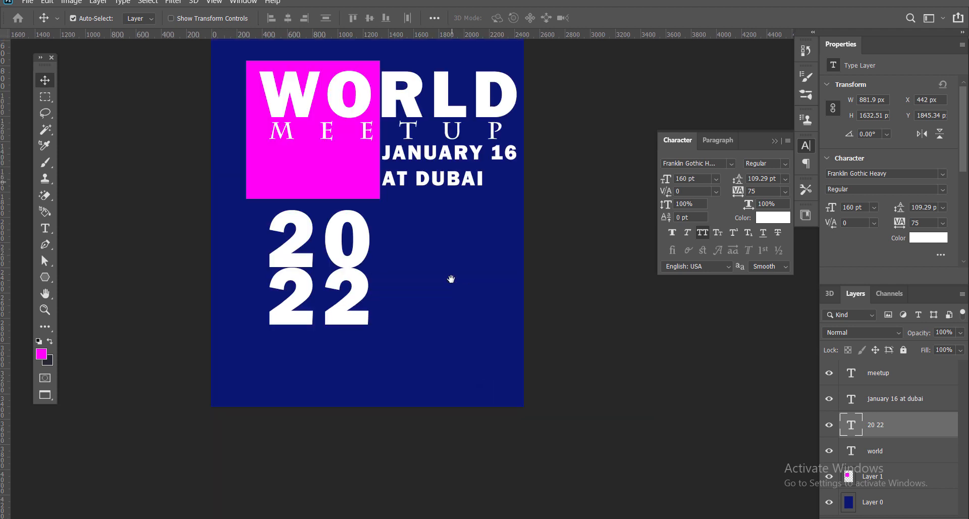
pyautogui.rightClick(437, 157)
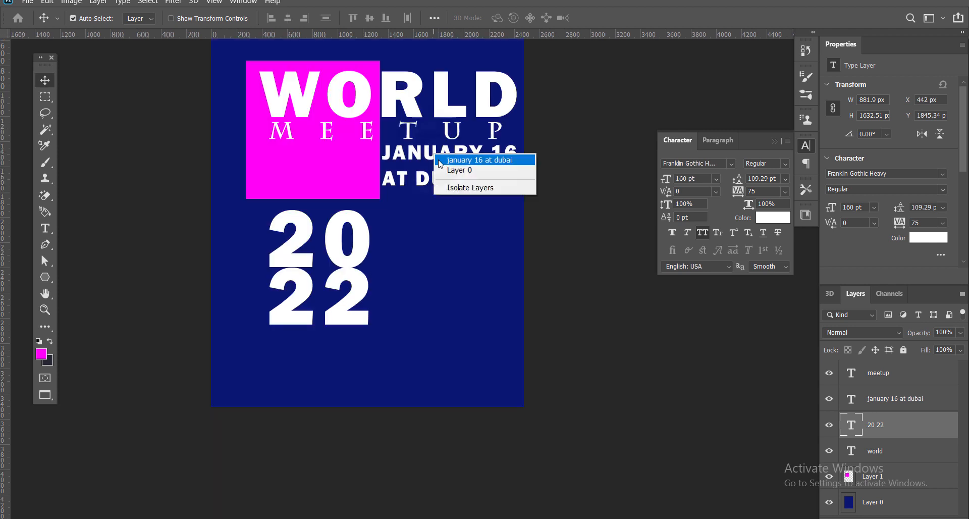
pyautogui.click(437, 160)
pyautogui.moveTo(437, 159); pyautogui.dragTo(435, 234)
pyautogui.press('z')
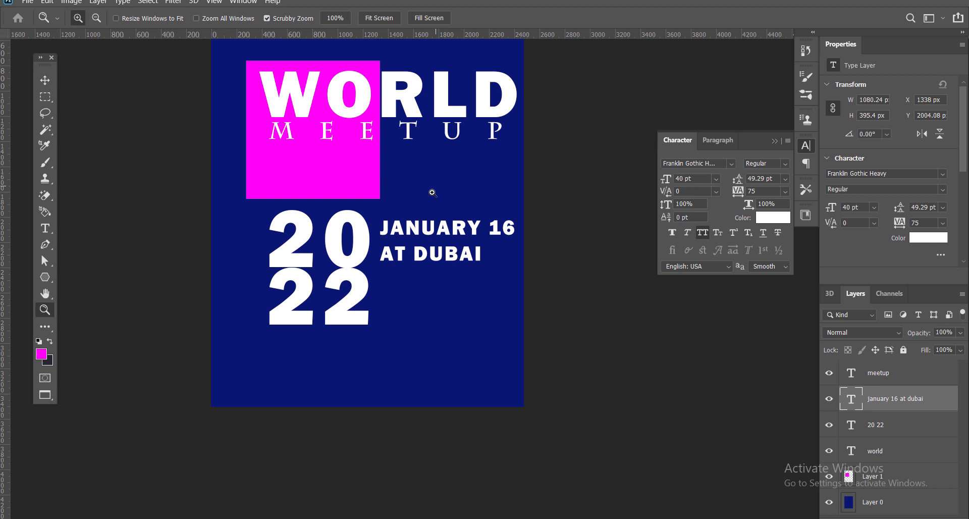
pyautogui.moveTo(422, 183); pyautogui.dragTo(423, 244)
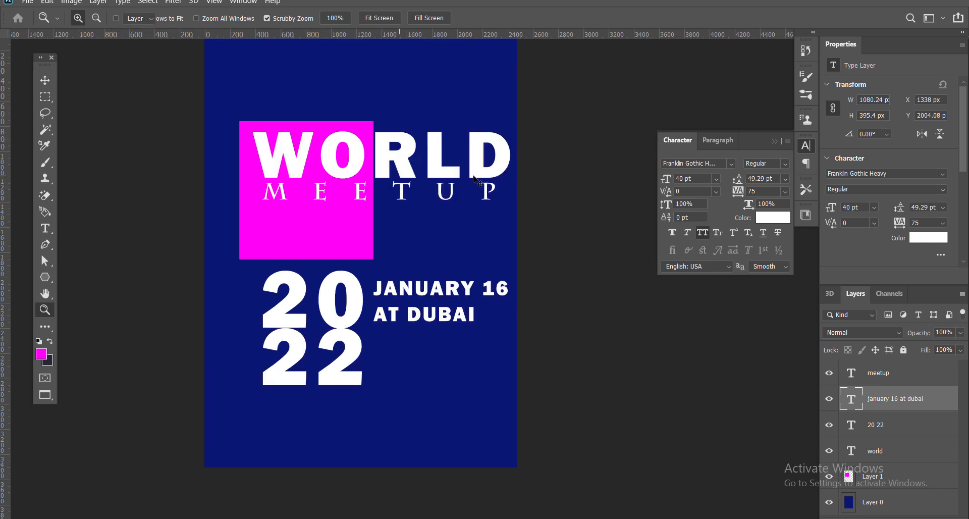
pyautogui.click(44, 79)
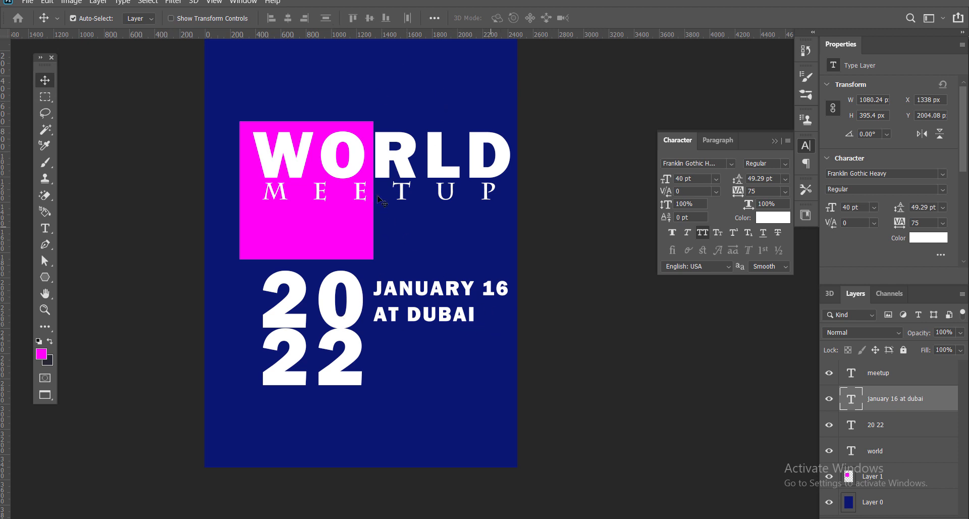
pyautogui.click(45, 228)
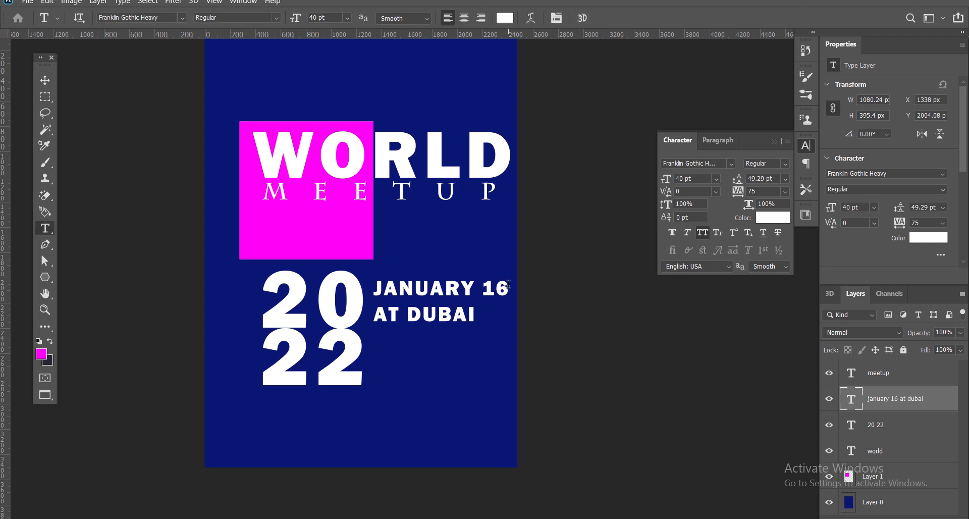
# Color the 20 22 digits magenta (#ff00f6), sampled from the square
pyautogui.click(272, 308)
pyautogui.moveTo(272, 307); pyautogui.dragTo(358, 363)
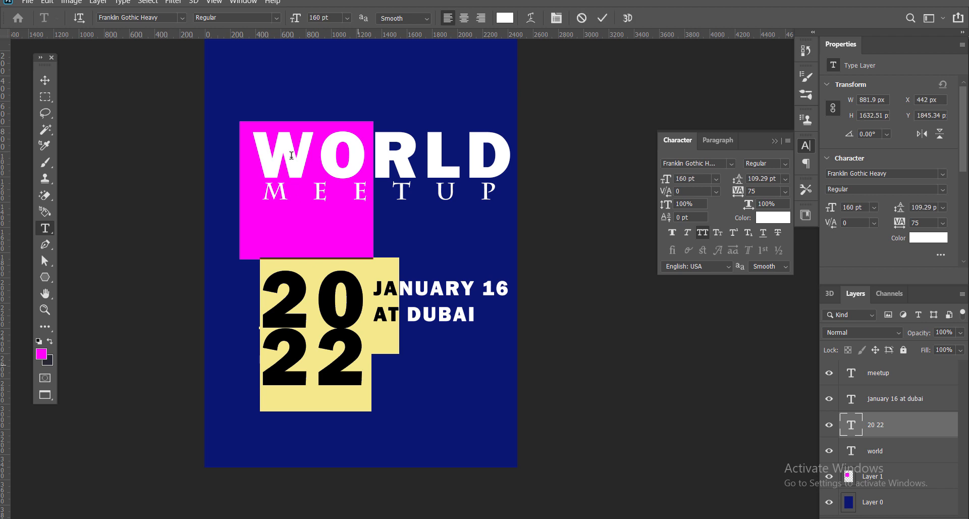
pyautogui.click(504, 18)
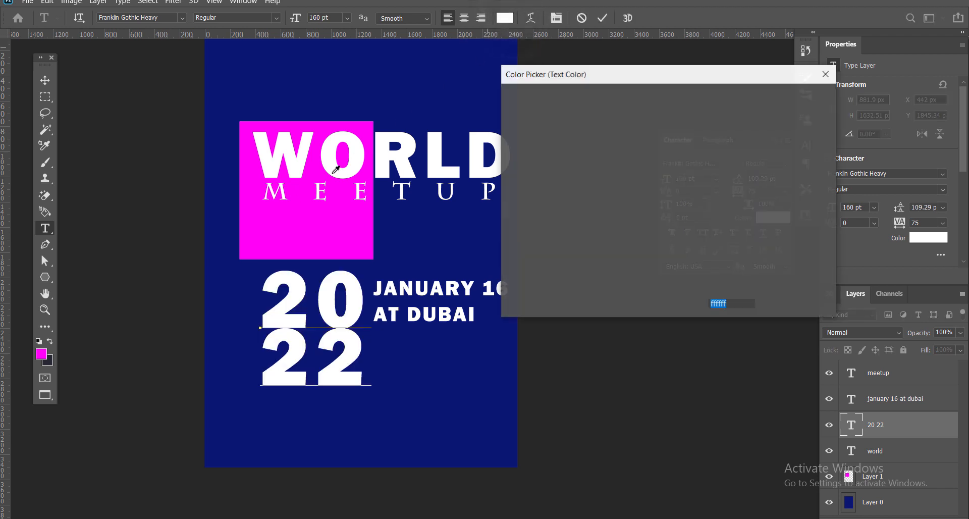
pyautogui.click(276, 221)
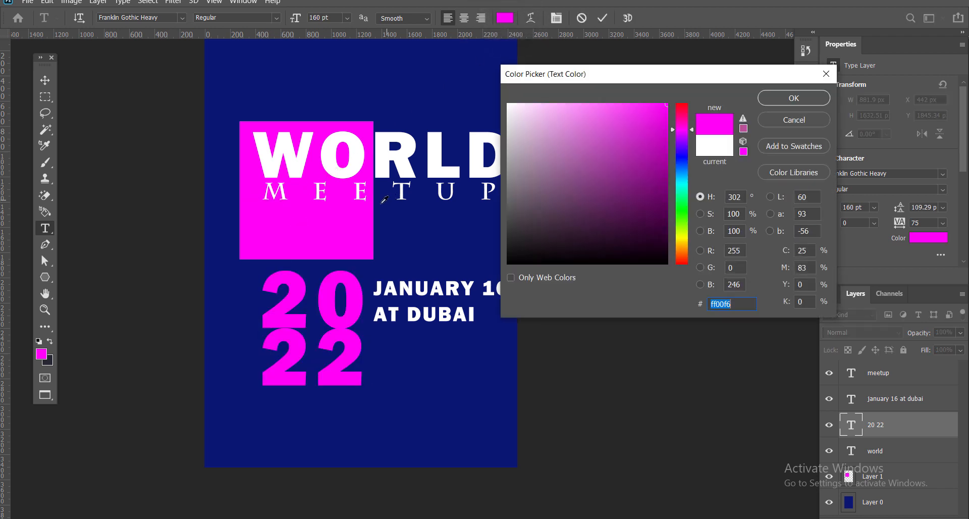
pyautogui.click(802, 101)
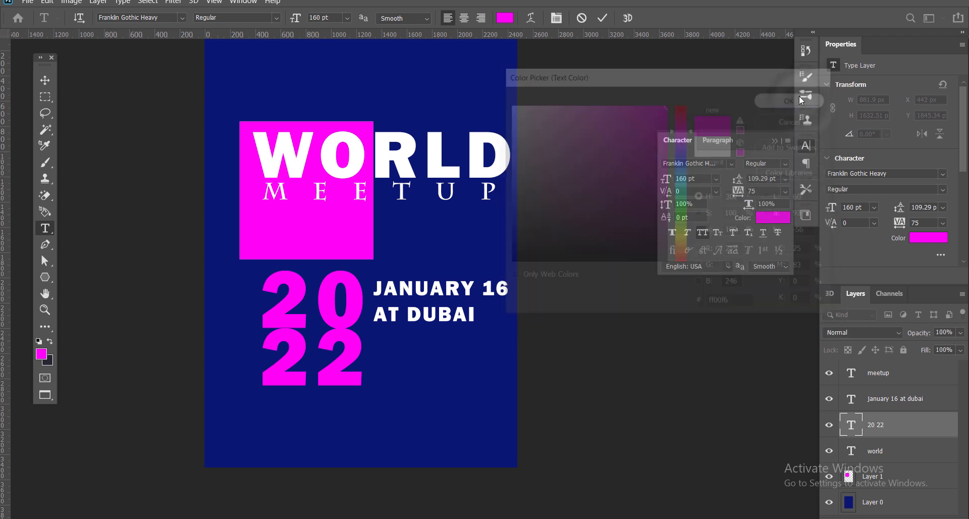
pyautogui.click(614, 313)
pyautogui.rightClick(352, 318)
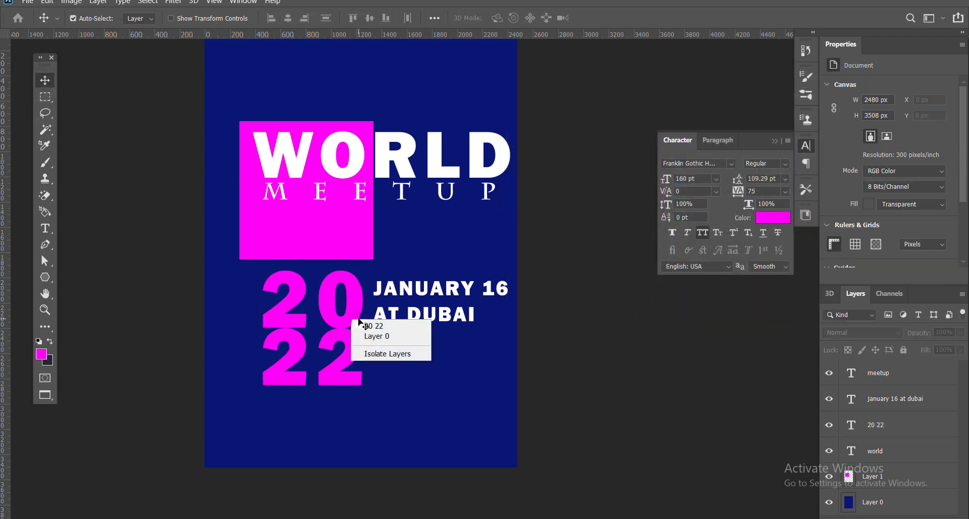
pyautogui.click(596, 320)
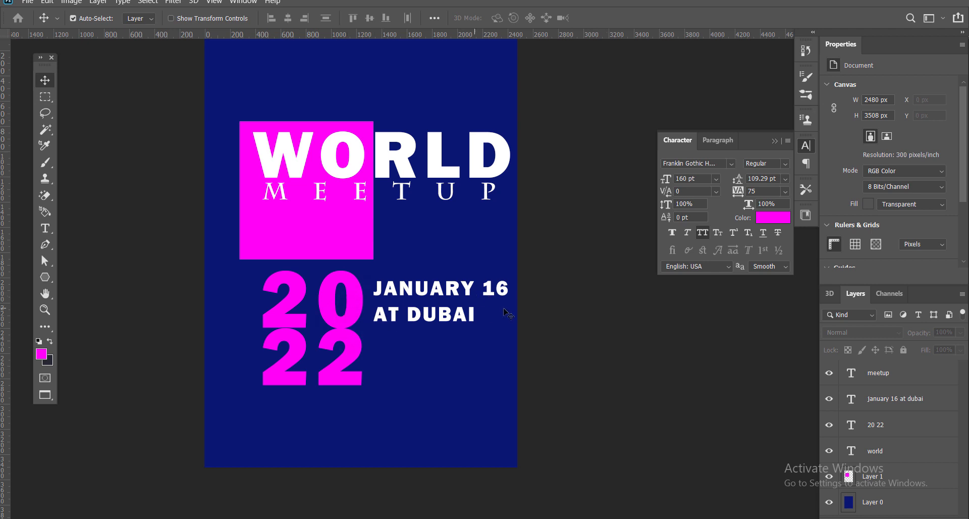
# Swap sides: move 2022 to the right and the date text left under the square
pyautogui.rightClick(360, 312)
pyautogui.click(373, 324)
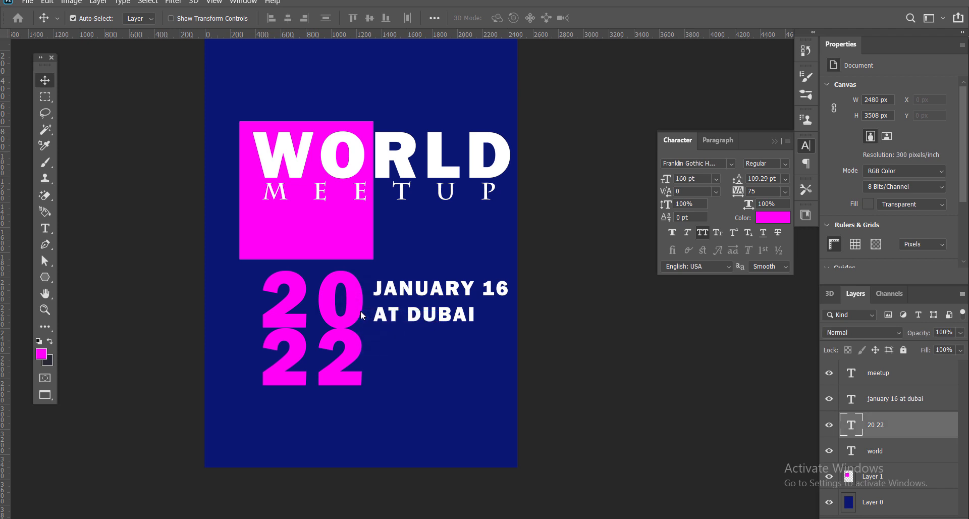
pyautogui.moveTo(361, 312); pyautogui.dragTo(493, 339)
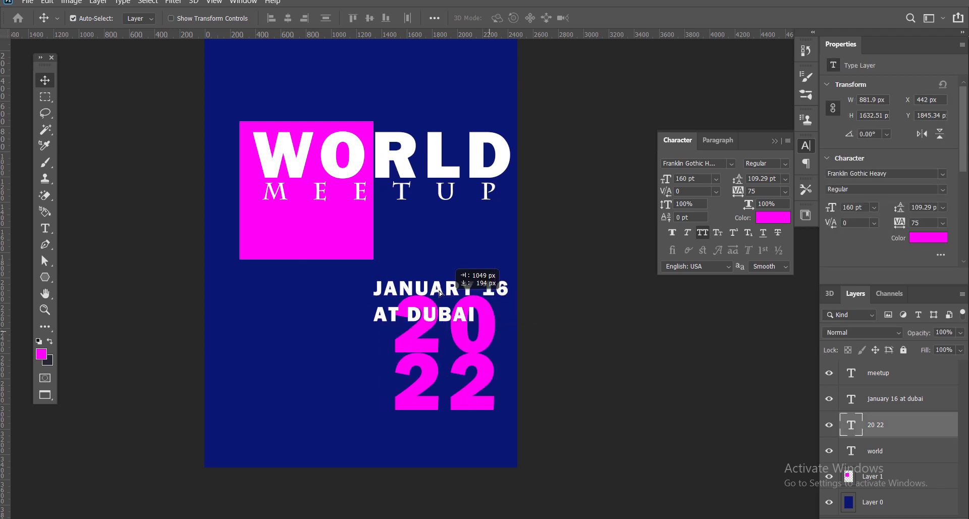
pyautogui.rightClick(443, 298)
pyautogui.click(446, 302)
pyautogui.moveTo(443, 295); pyautogui.dragTo(303, 304)
# Raise 2022 beside the square and lift the date text to Y 2048.08 px
pyautogui.rightClick(420, 324)
pyautogui.click(438, 327)
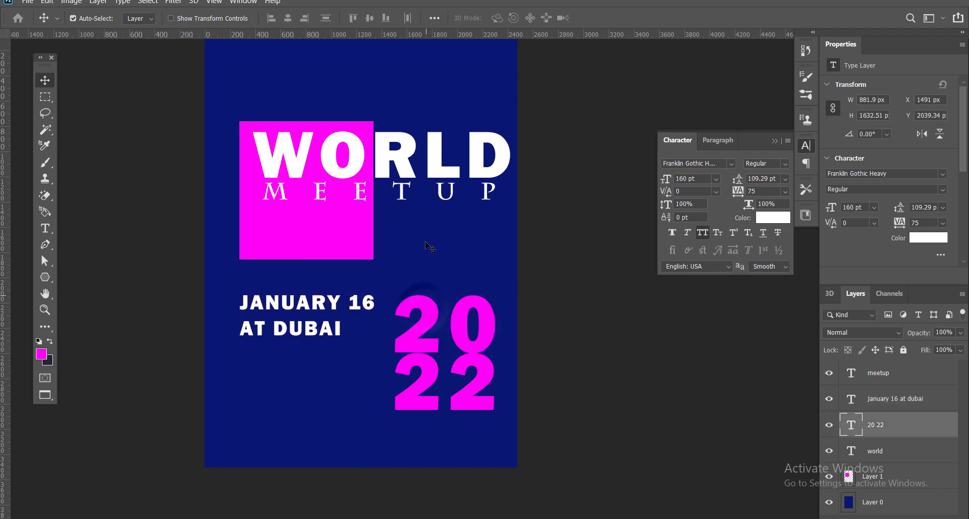
pyautogui.moveTo(421, 308); pyautogui.dragTo(426, 228)
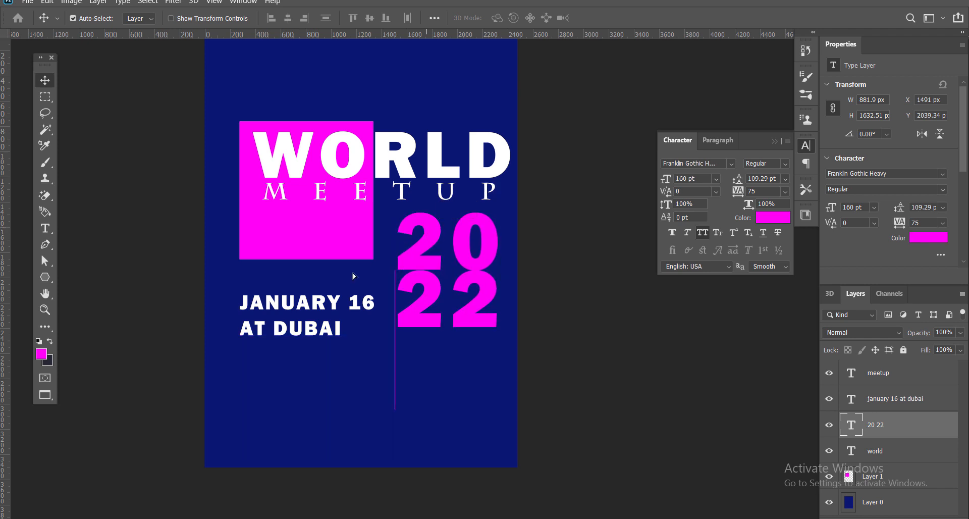
pyautogui.rightClick(313, 297)
pyautogui.click(317, 303)
pyautogui.click(321, 285)
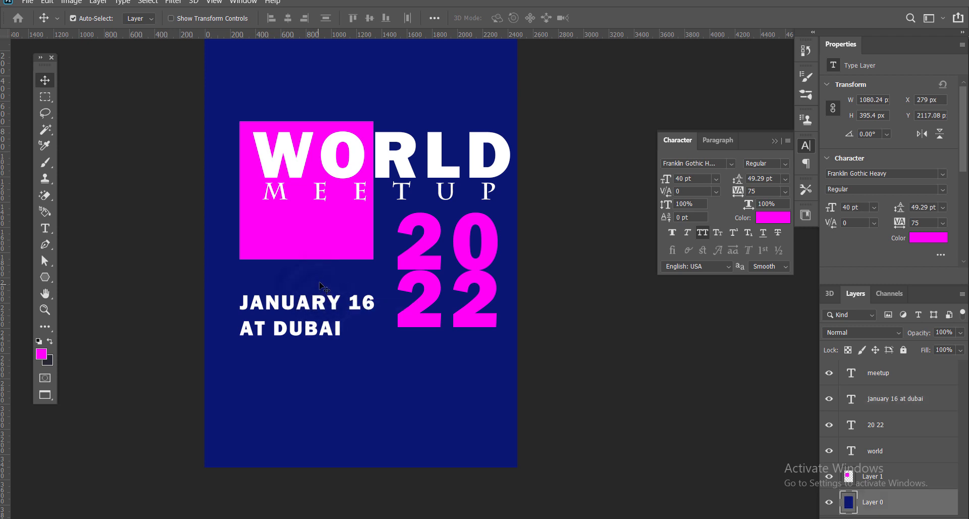
pyautogui.moveTo(320, 286); pyautogui.dragTo(325, 270)
pyautogui.hotkey('ctrl', 'z')
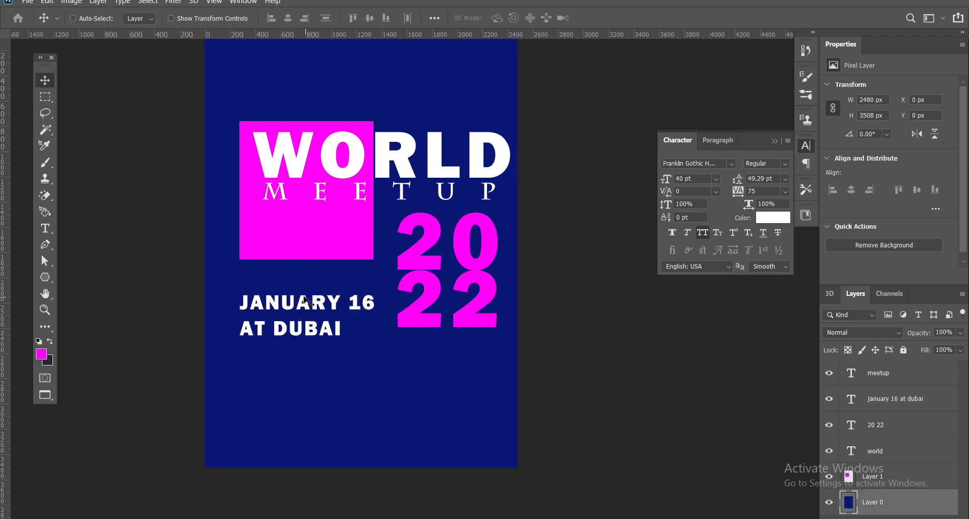
pyautogui.rightClick(304, 302)
pyautogui.click(323, 309)
pyautogui.moveTo(309, 304); pyautogui.dragTo(308, 295)
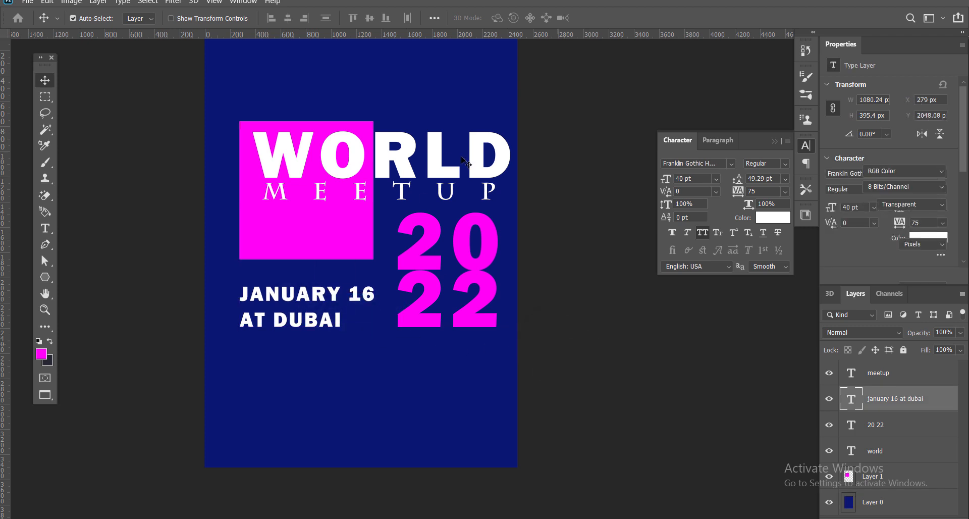
pyautogui.click(391, 217)
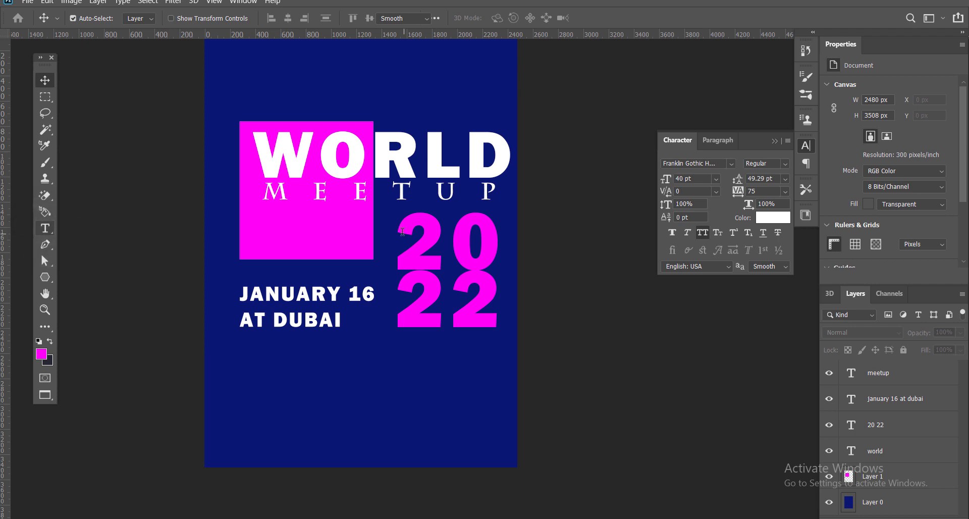
# Increase the 20 22 text's leading to 116.29 pt
pyautogui.click(45, 228)
pyautogui.click(508, 313)
pyautogui.hotkey('ctrl', 'a')
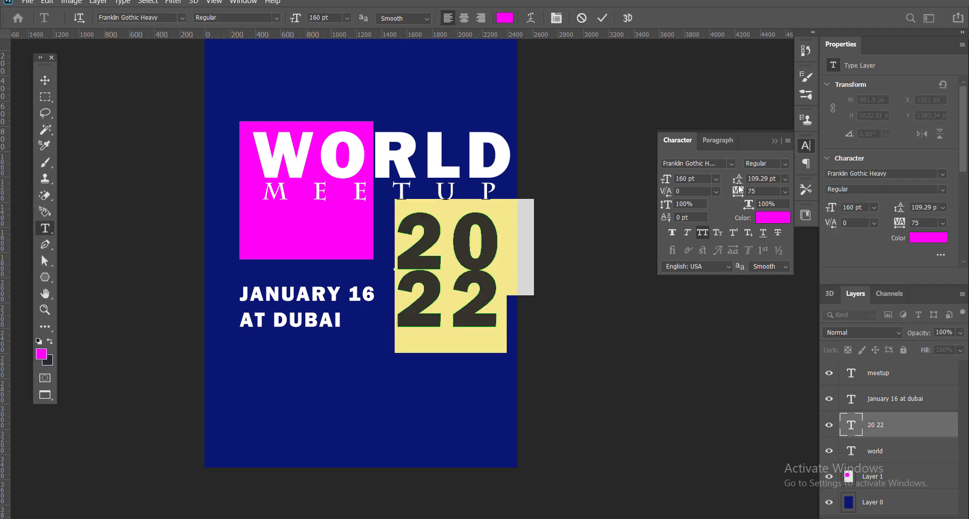
pyautogui.moveTo(738, 179); pyautogui.dragTo(743, 179)
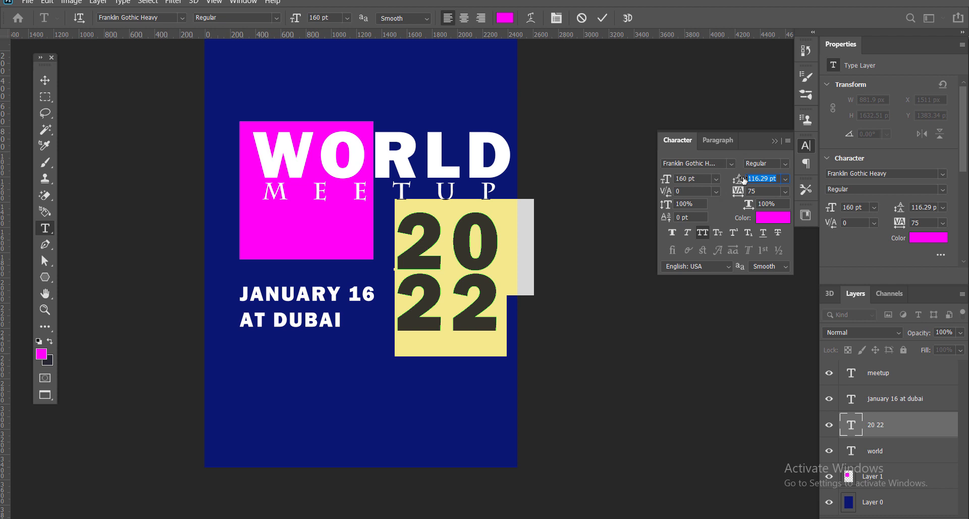
pyautogui.click(42, 80)
pyautogui.rightClick(485, 258)
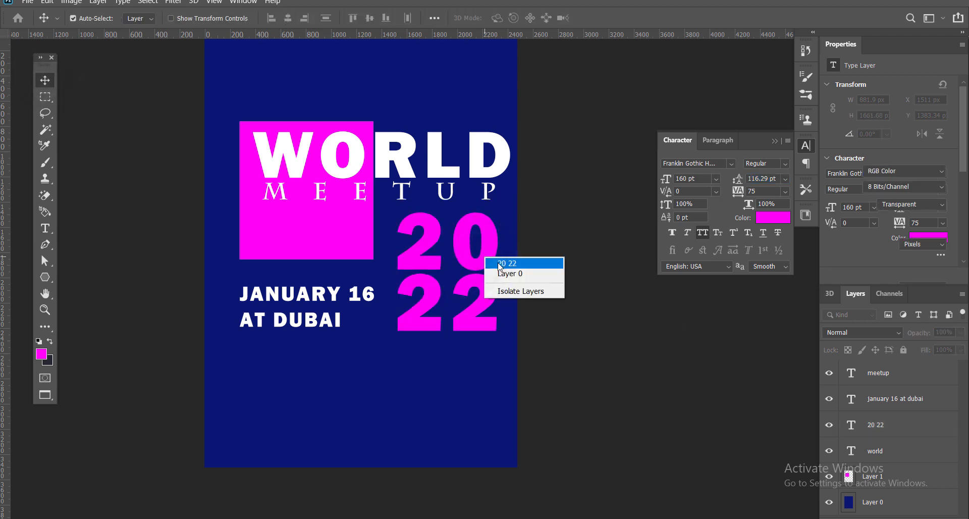
pyautogui.click(498, 263)
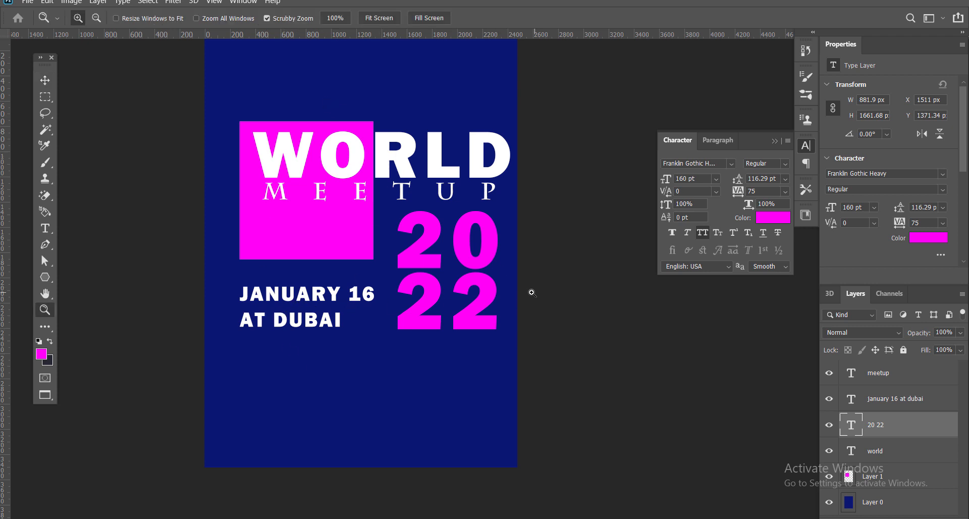
pyautogui.press('z')
pyautogui.keyDown('alt'); pyautogui.click(429, 255); pyautogui.keyUp('alt')
pyautogui.click(428, 252)
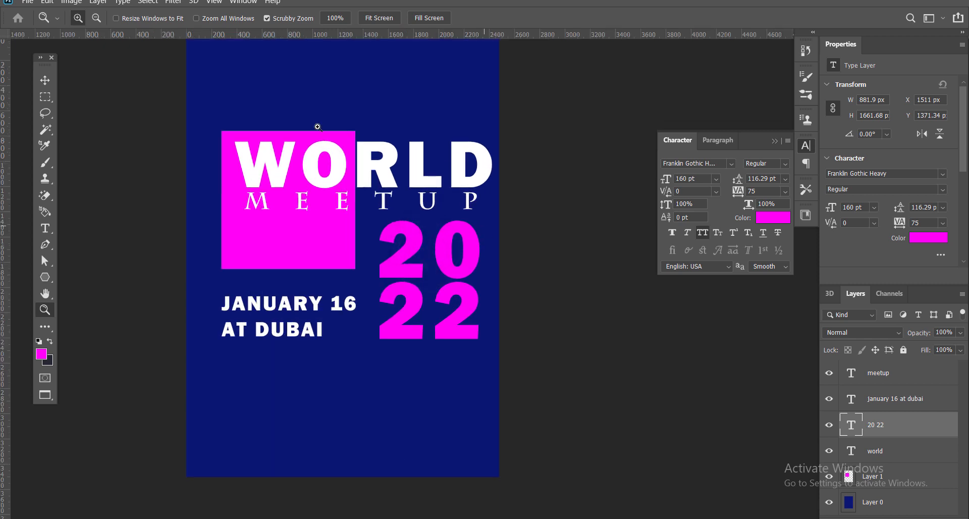
pyautogui.click(45, 80)
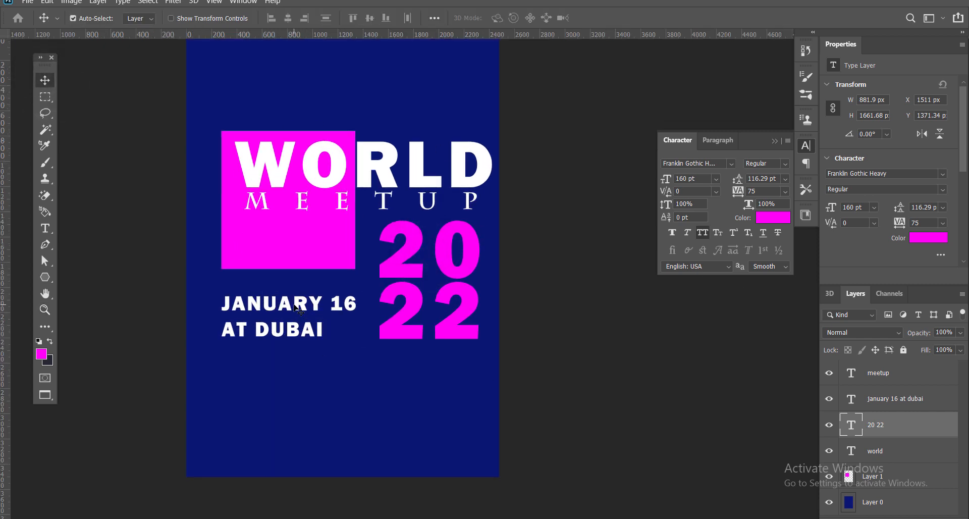
# Stretch Layer 1's bottom edge down to 1060 × 1253 px, just above JANUARY 16
pyautogui.rightClick(306, 251)
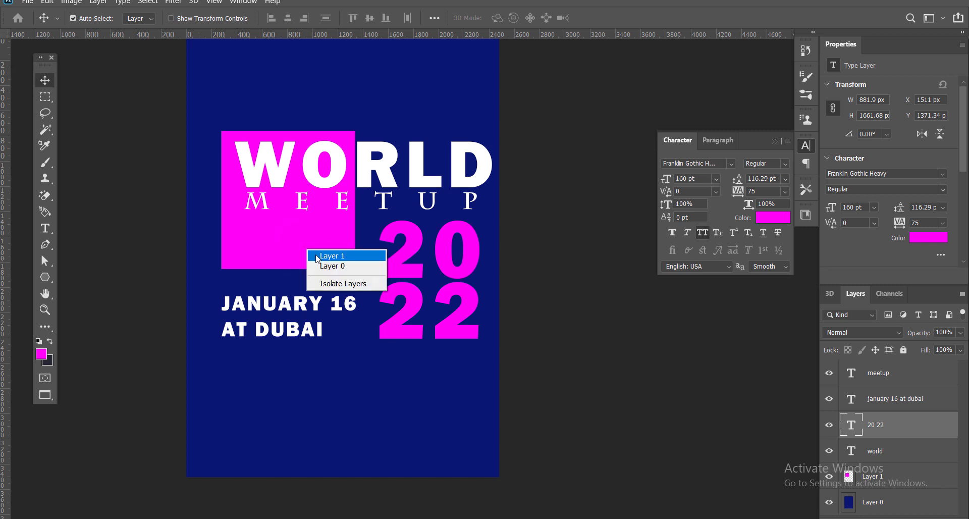
pyautogui.click(333, 256)
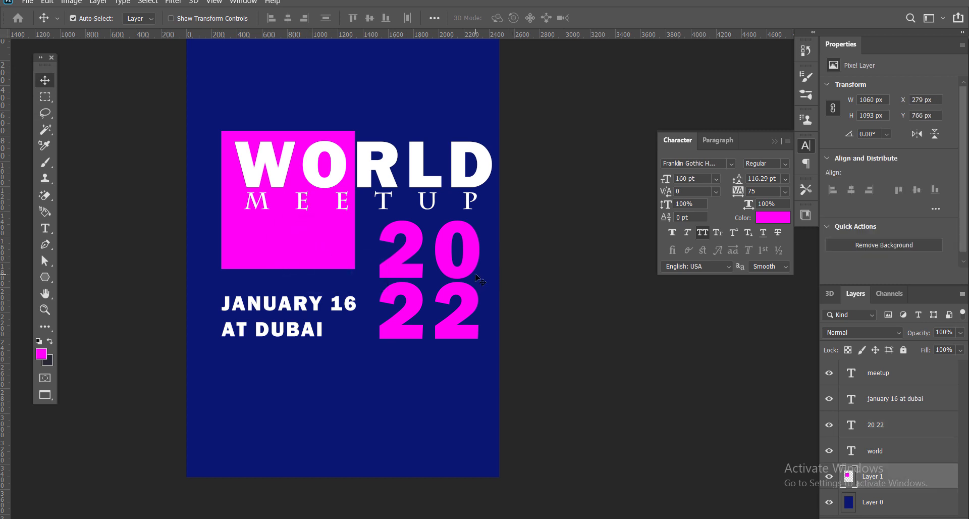
pyautogui.hotkey('ctrl', 't')
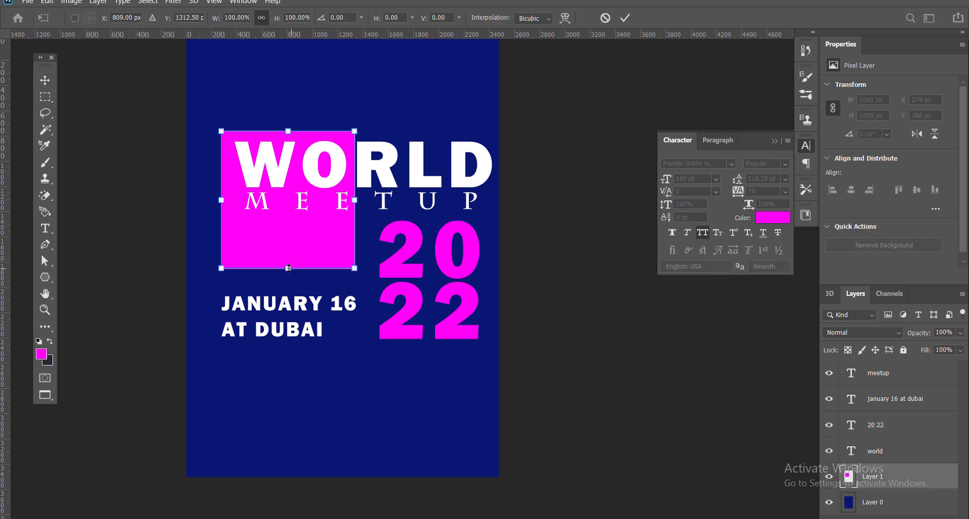
pyautogui.moveTo(288, 268); pyautogui.dragTo(291, 280)
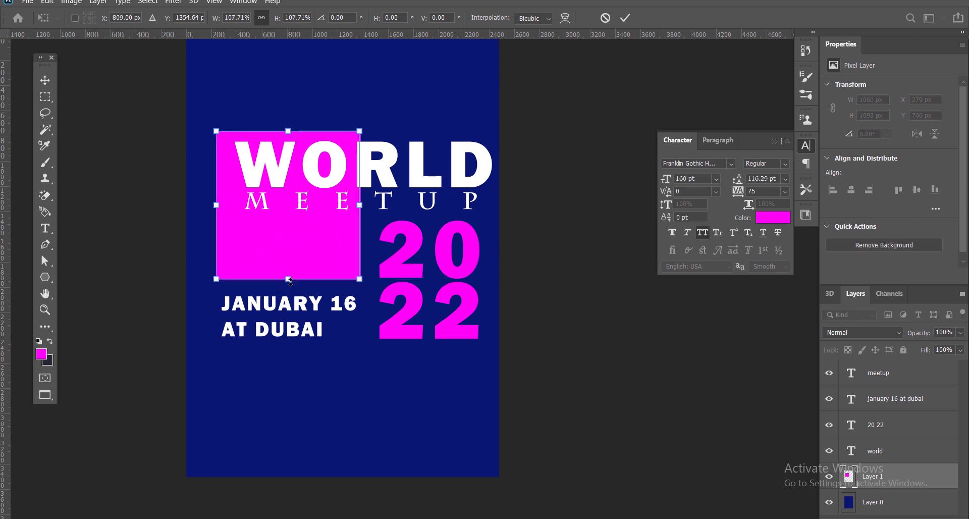
pyautogui.press('Escape')
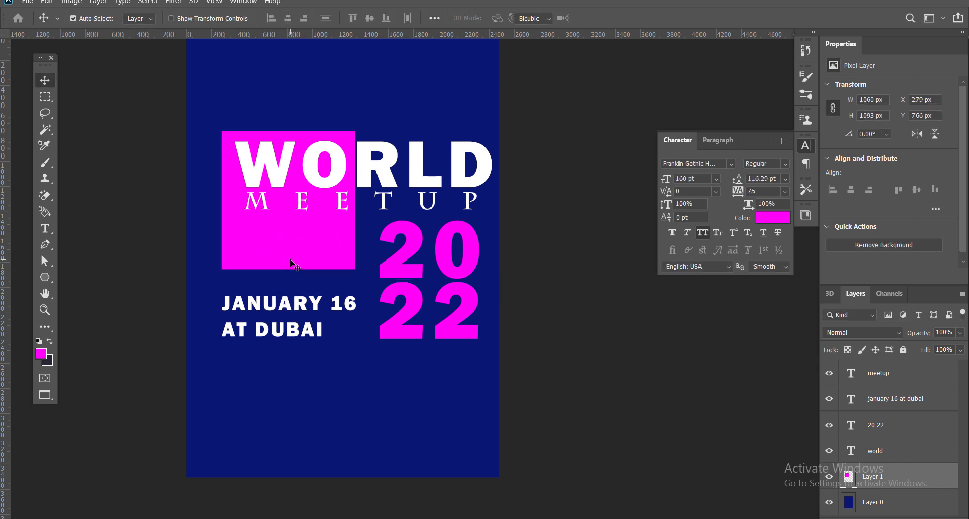
pyautogui.hotkey('ctrl', 't')
pyautogui.moveTo(288, 269); pyautogui.dragTo(291, 287)
pyautogui.press('Return')
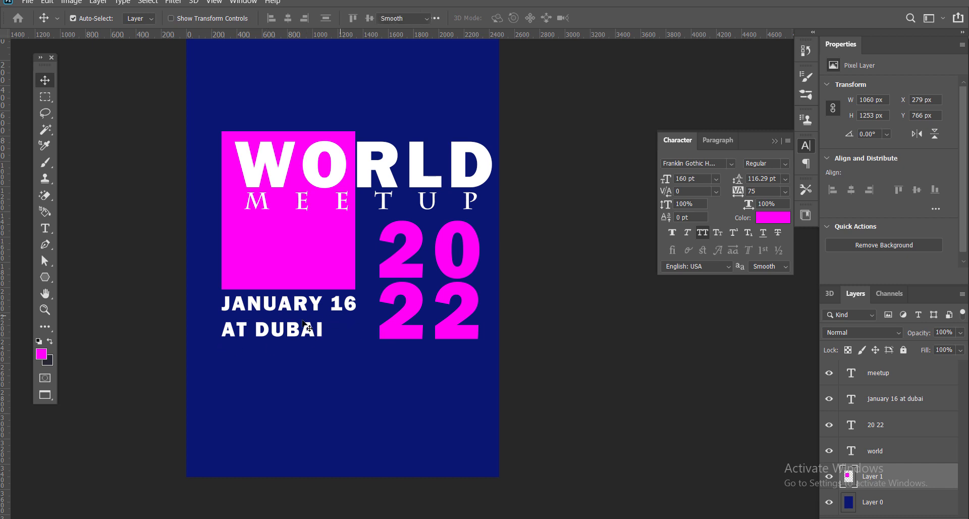
pyautogui.press('t')
pyautogui.moveTo(223, 330); pyautogui.dragTo(324, 330)
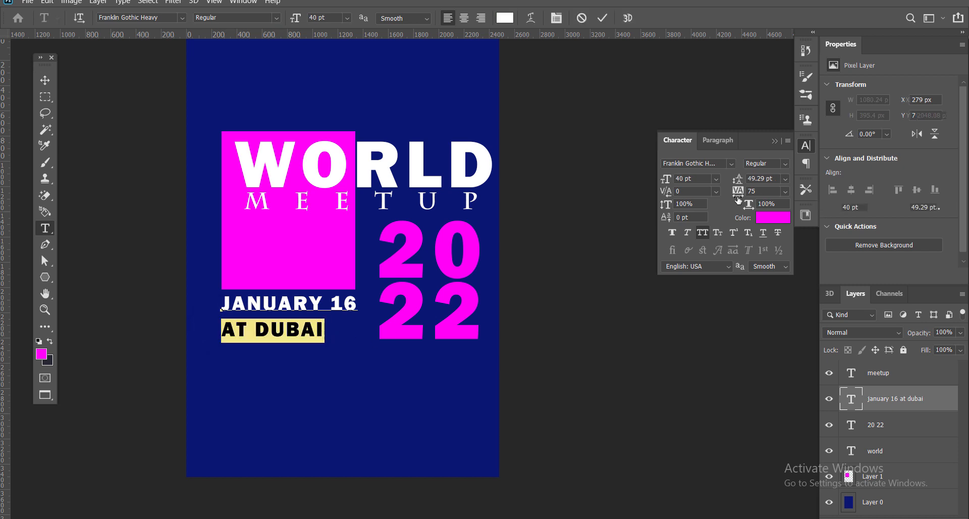
# Set AT DUBAI's tracking to 295 to match JANUARY 16's width, then add an empty Layer 2
pyautogui.moveTo(737, 192); pyautogui.dragTo(743, 195)
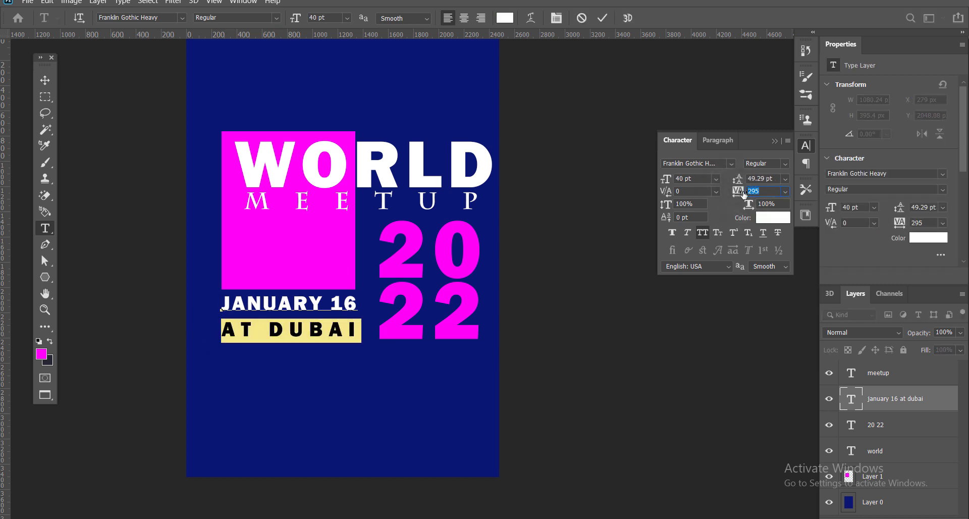
pyautogui.click(53, 81)
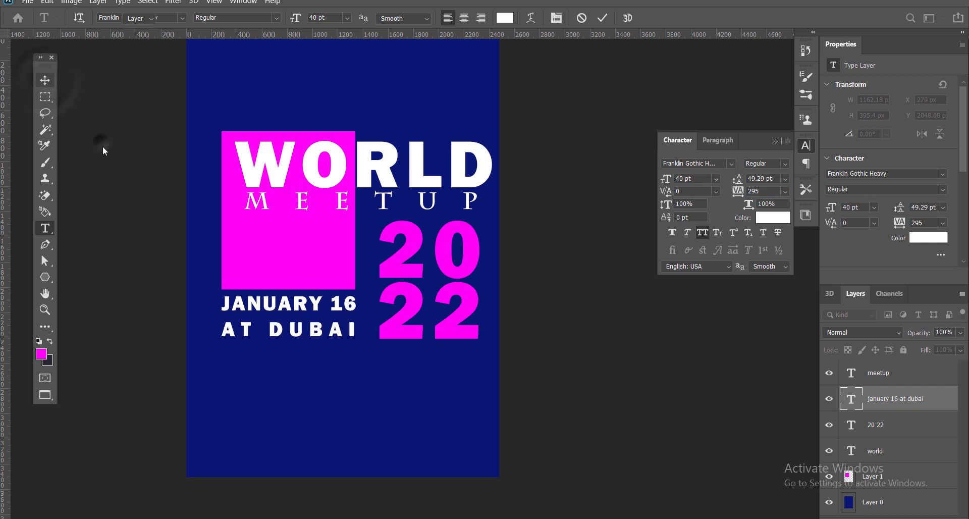
pyautogui.click(439, 285)
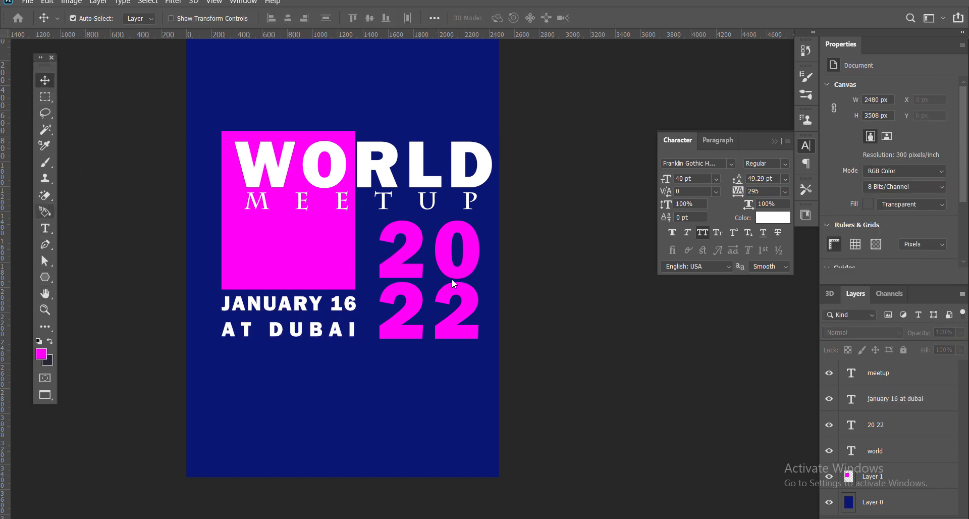
pyautogui.hotkey('ctrl', 'shift', 'alt', 'n')
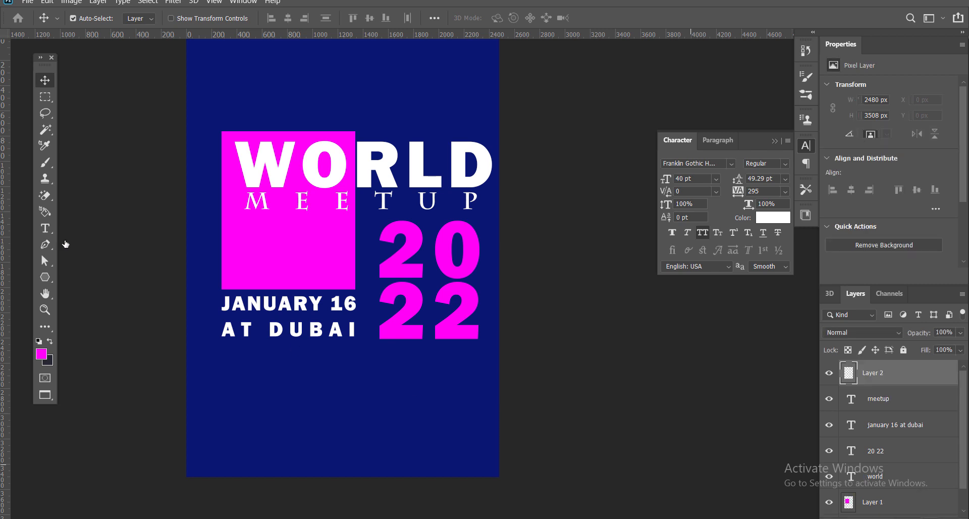
# Select a thin strip near the poster bottom and fill it with white #ffffff, then deselect
pyautogui.click(45, 96)
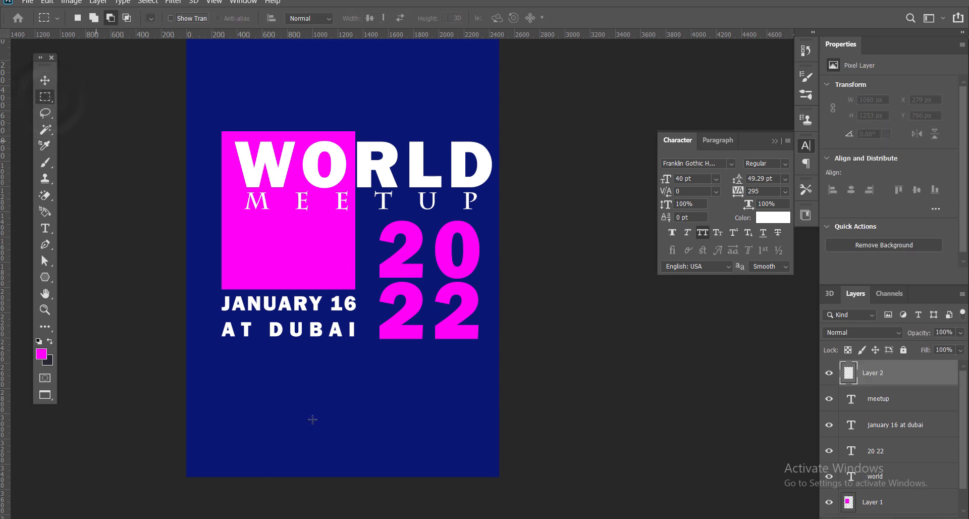
pyautogui.moveTo(215, 448); pyautogui.dragTo(477, 453)
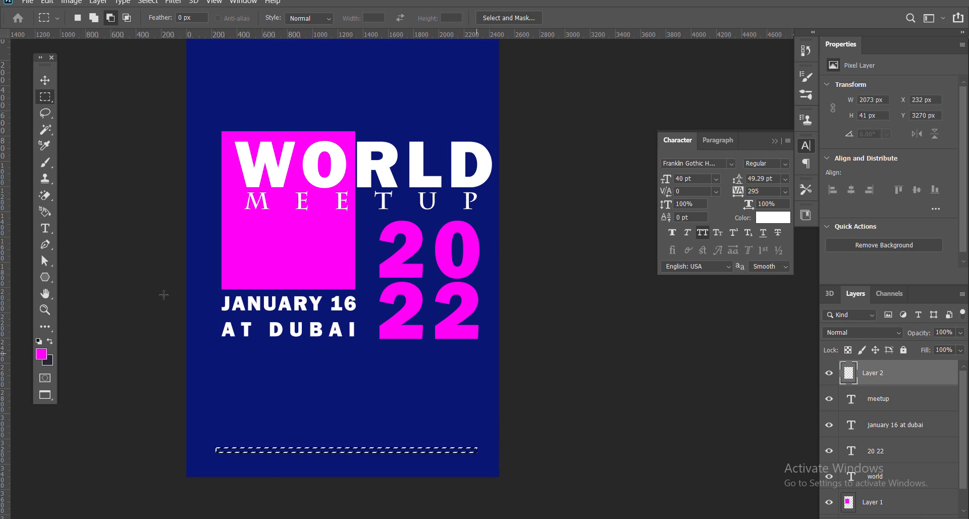
pyautogui.press('g')
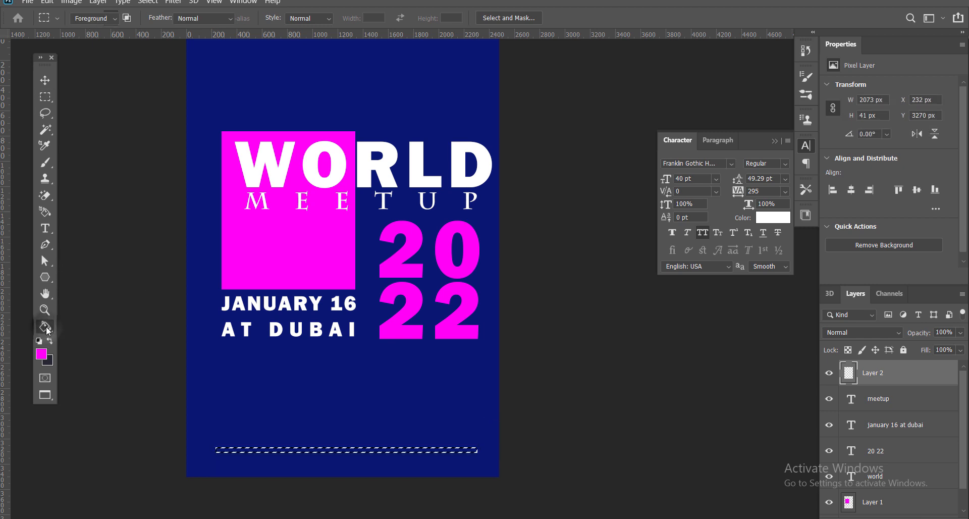
pyautogui.click(46, 326)
pyautogui.click(106, 468)
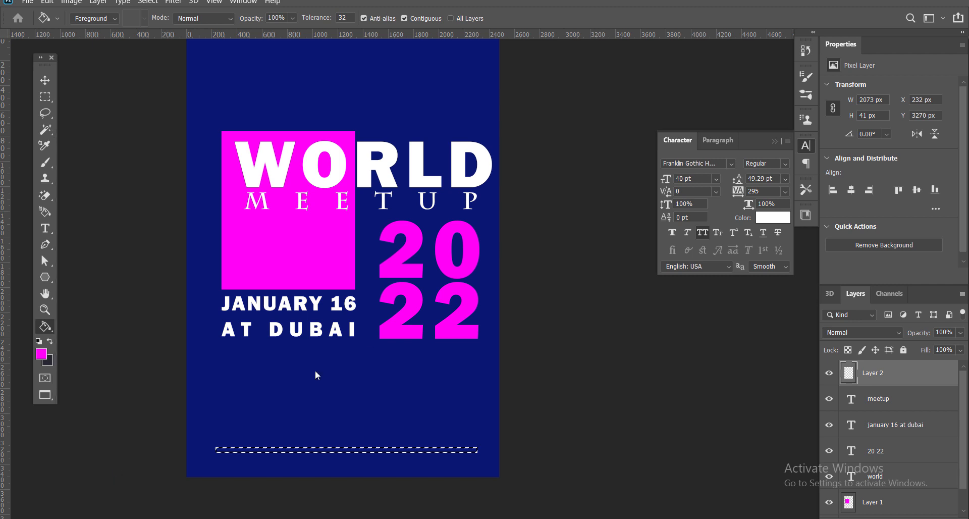
pyautogui.click(44, 356)
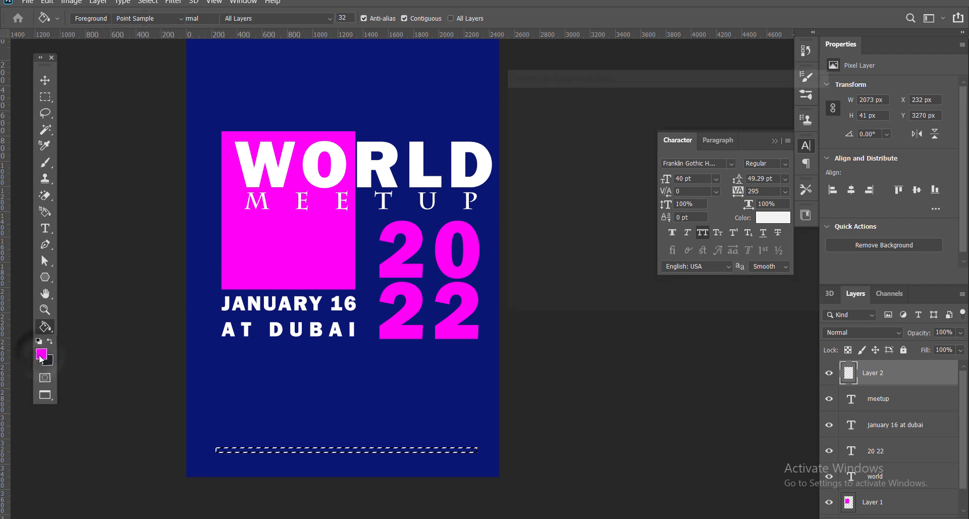
pyautogui.write('ffffff')
pyautogui.click(762, 103)
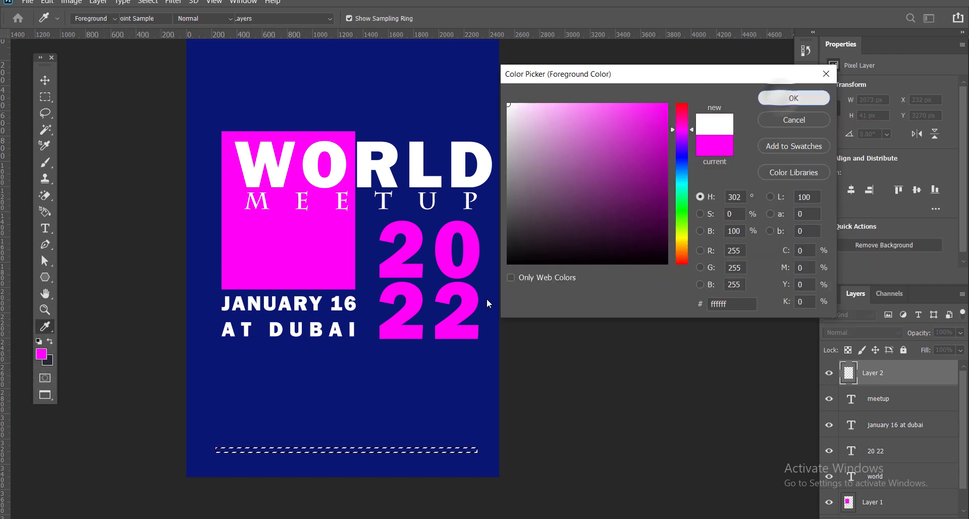
pyautogui.click(345, 451)
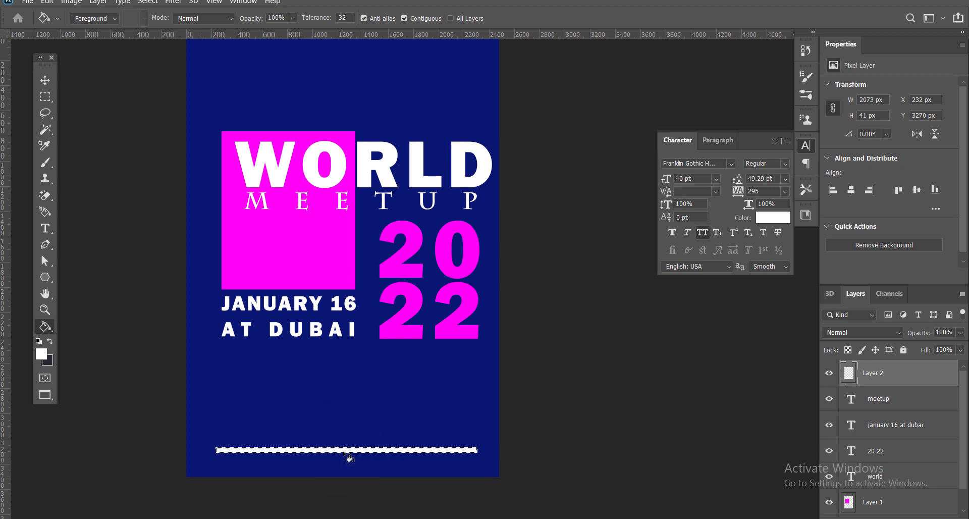
pyautogui.click(45, 80)
pyautogui.hotkey('ctrl', 'd')
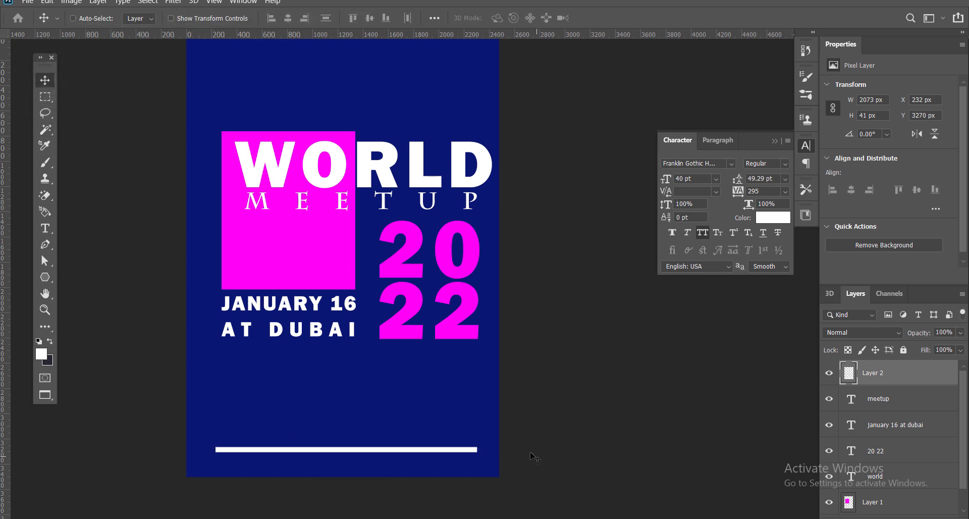
pyautogui.press('ctrl')
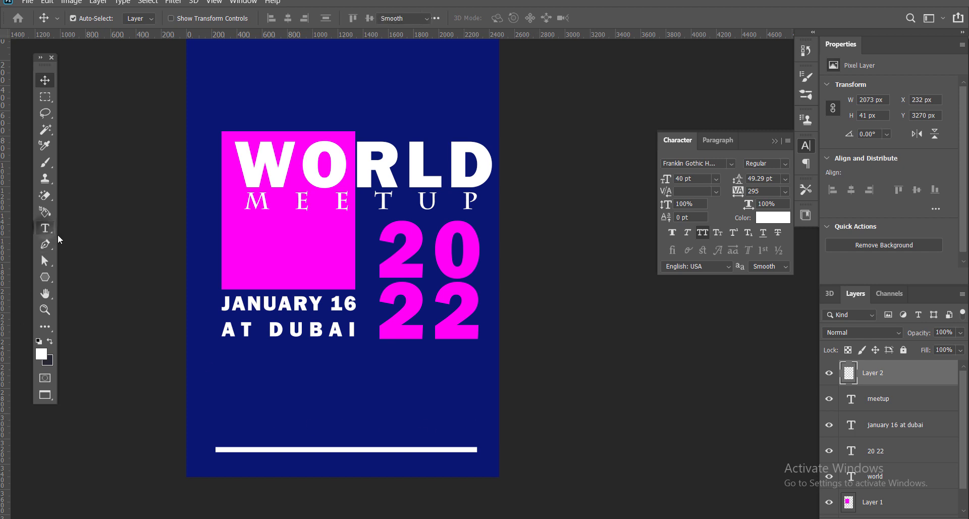
pyautogui.press('t')
pyautogui.click(259, 400)
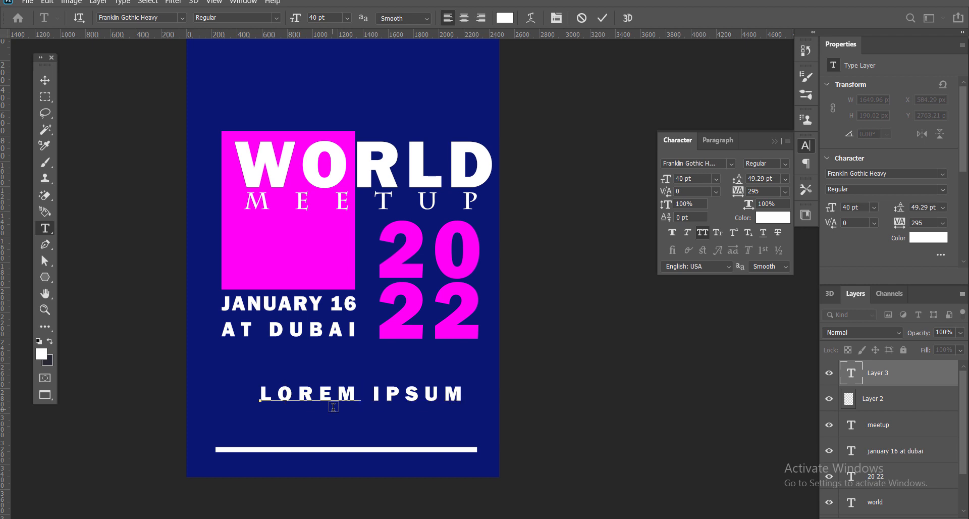
pyautogui.write('wwww')
pyautogui.press('BackSpace')
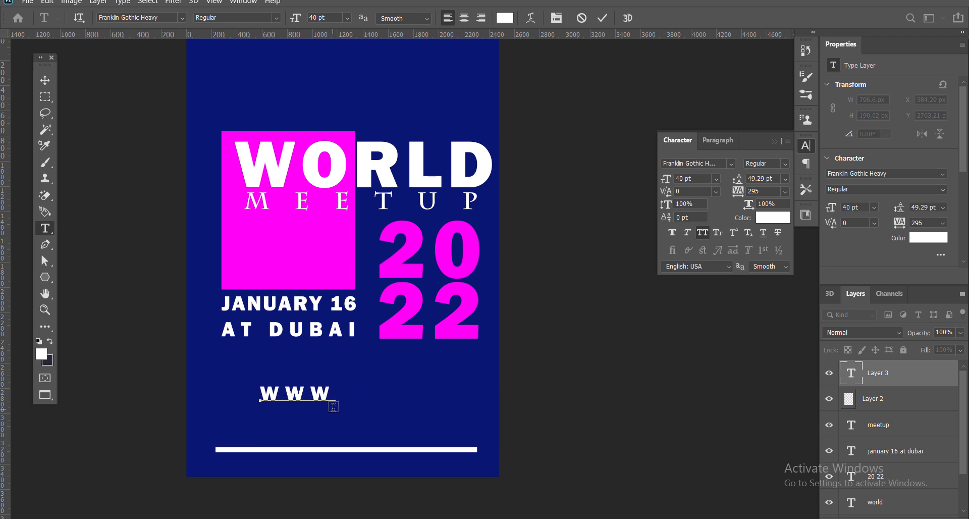
pyautogui.write('.dubai')
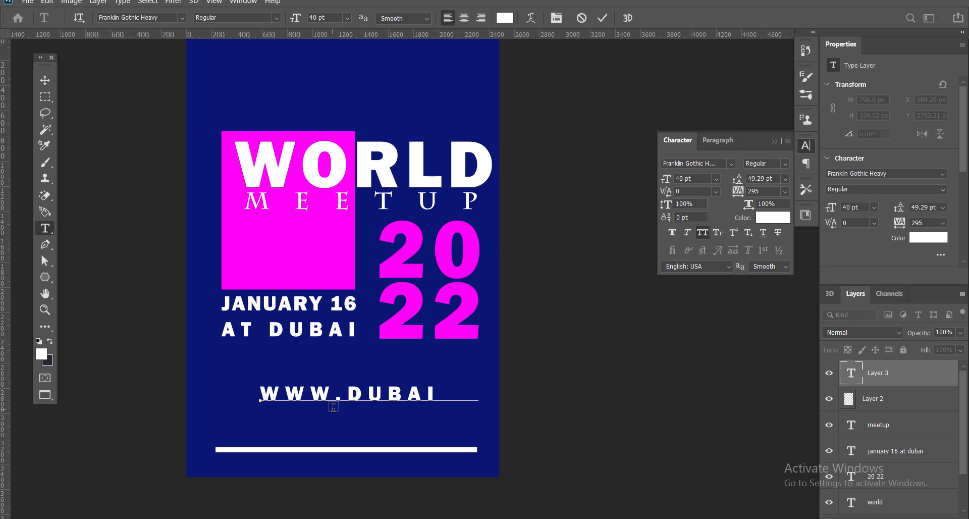
pyautogui.write('ex.com')
pyautogui.hotkey('ctrl', 'Return')
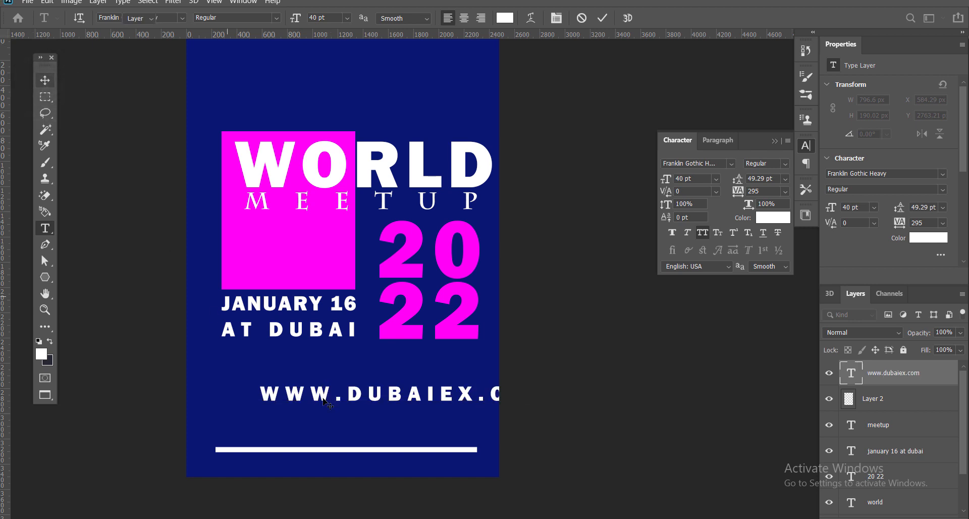
pyautogui.moveTo(355, 399); pyautogui.dragTo(305, 402)
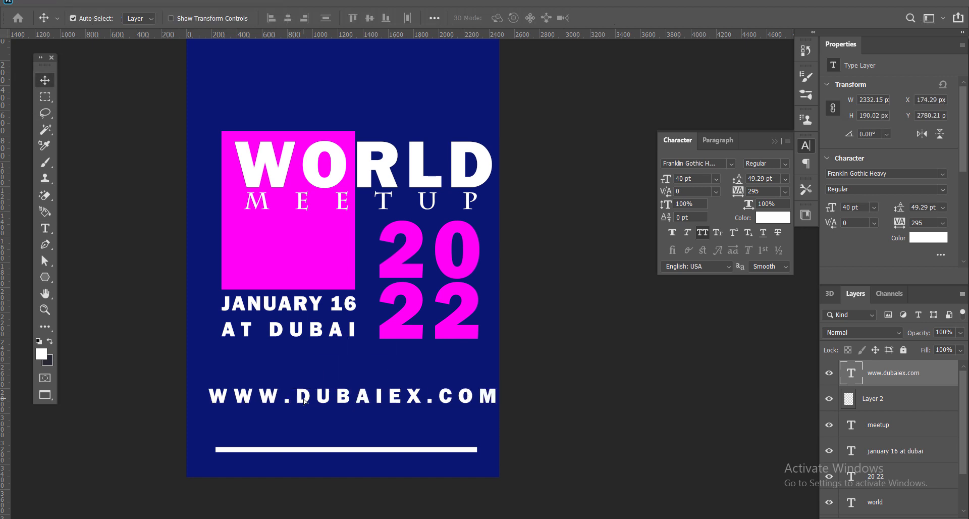
# Color the whole URL line with the magenta sampled from the square
pyautogui.click(243, 396)
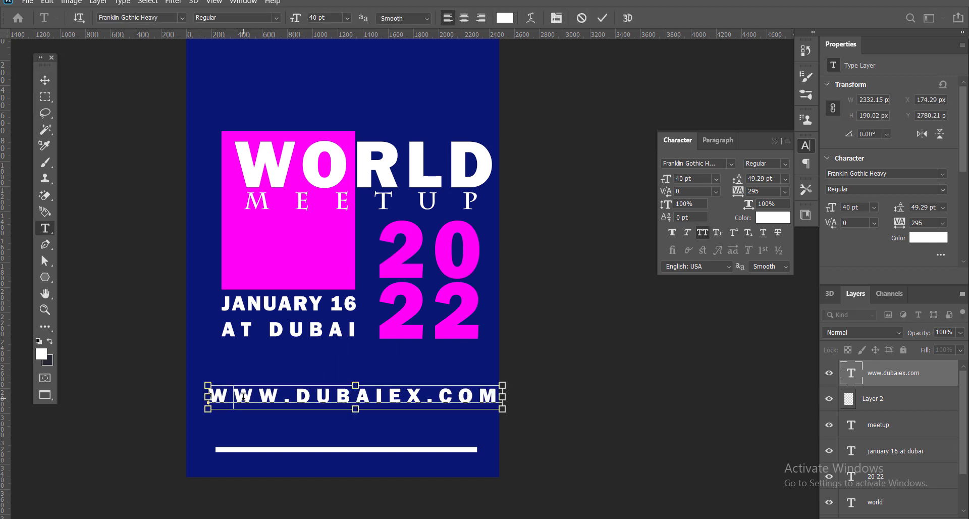
pyautogui.hotkey('ctrl', 'a')
pyautogui.click(504, 18)
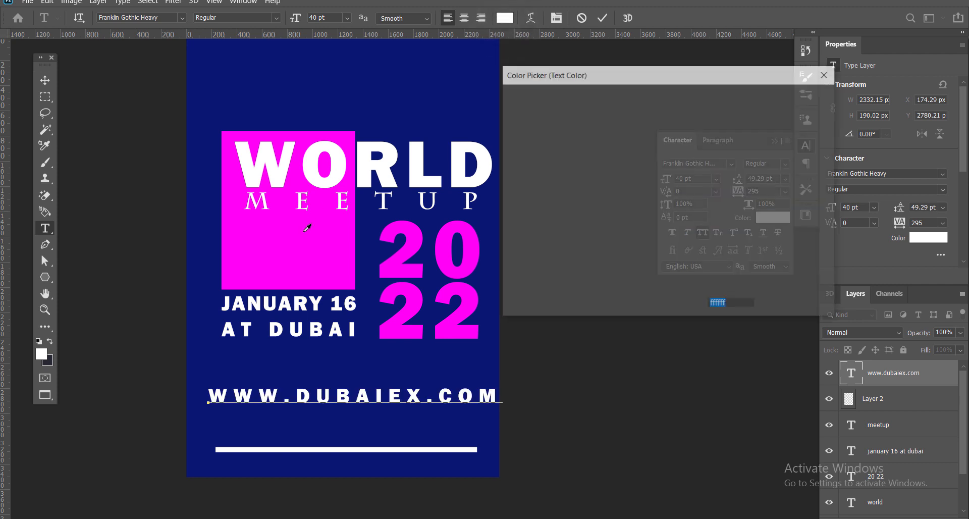
pyautogui.click(310, 241)
pyautogui.click(807, 103)
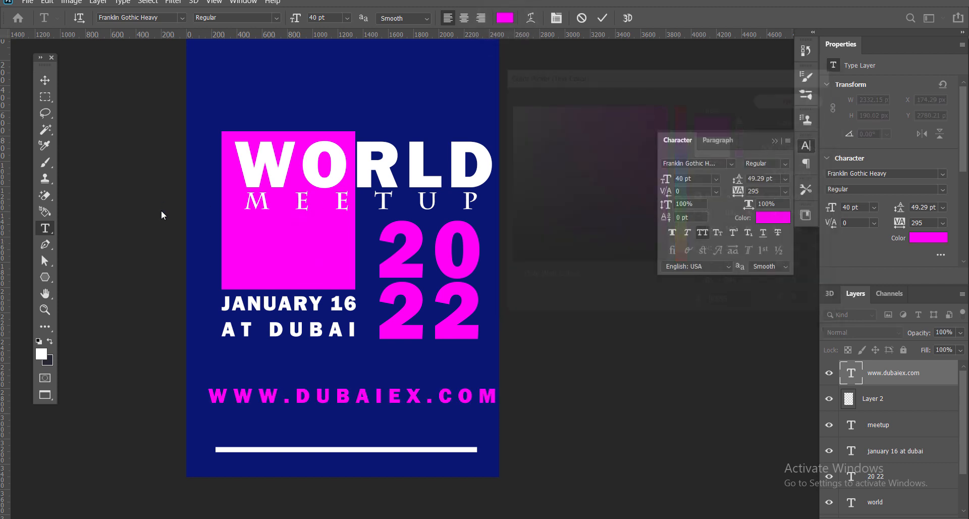
pyautogui.hotkey('ctrl', 'h')
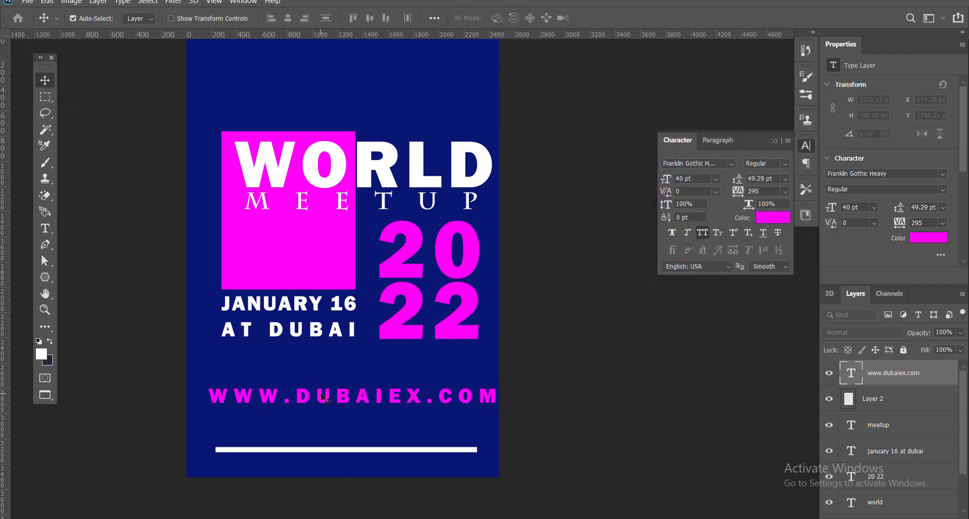
# Scale the URL to about 59% (23.57 pt), move it below the white bar and nudge it centred
pyautogui.hotkey('ctrl', 't')
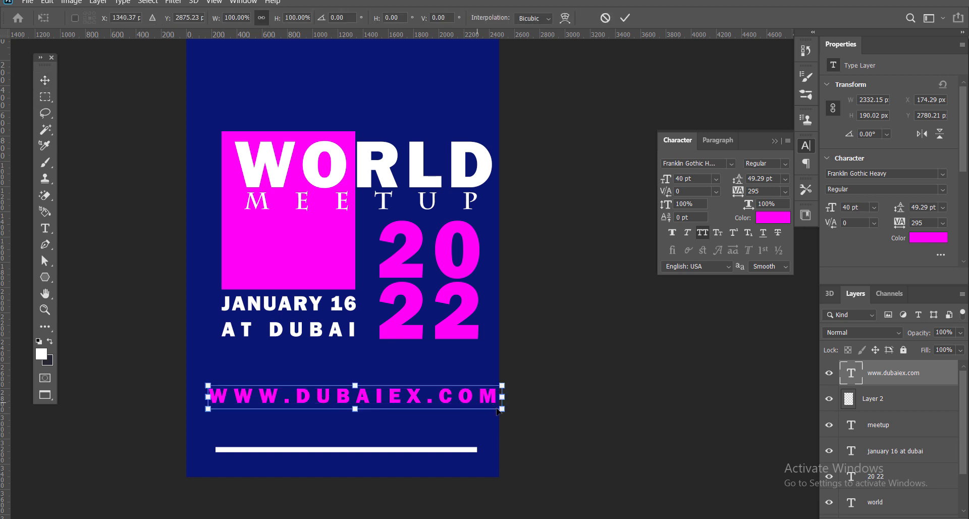
pyautogui.moveTo(502, 409); pyautogui.dragTo(346, 398)
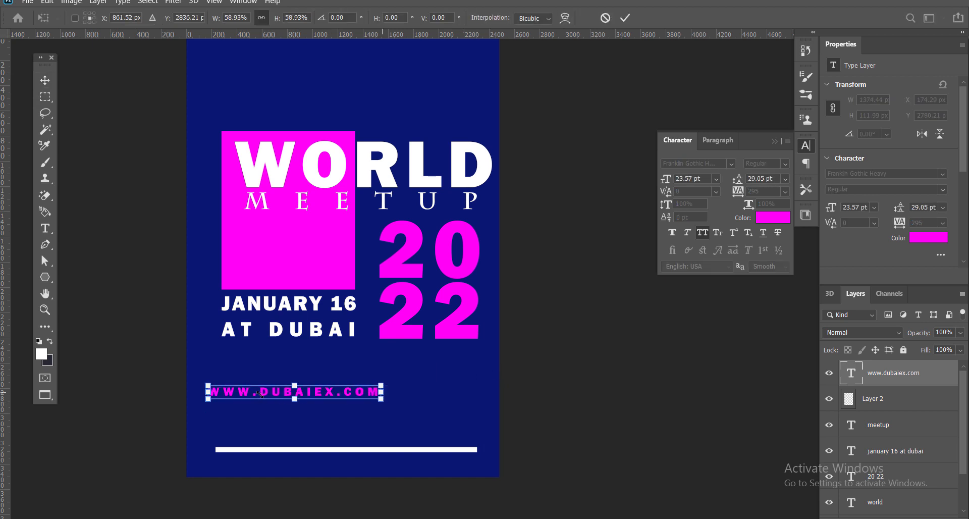
pyautogui.moveTo(323, 469)
pyautogui.mouseDown()
pyautogui.moveTo(334, 469)
pyautogui.moveTo(322, 464)
pyautogui.mouseUp()
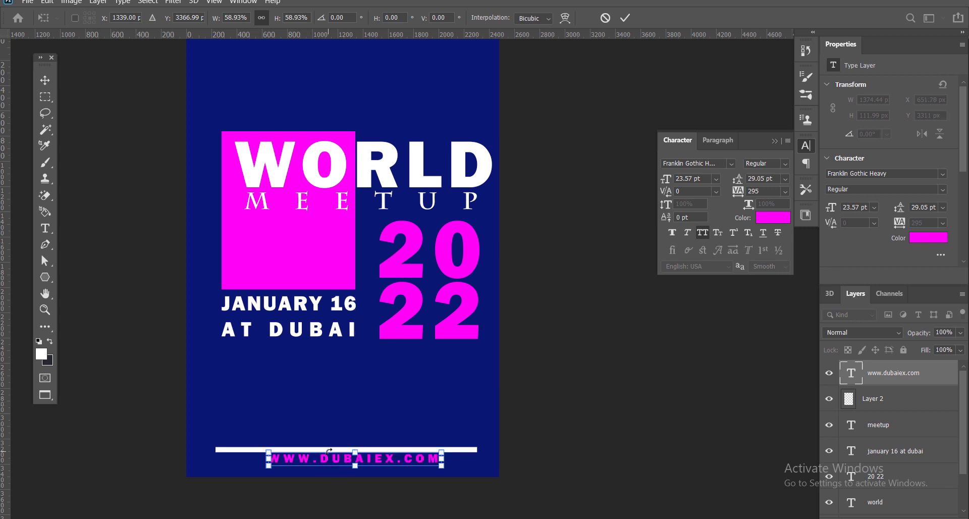
pyautogui.press('Return')
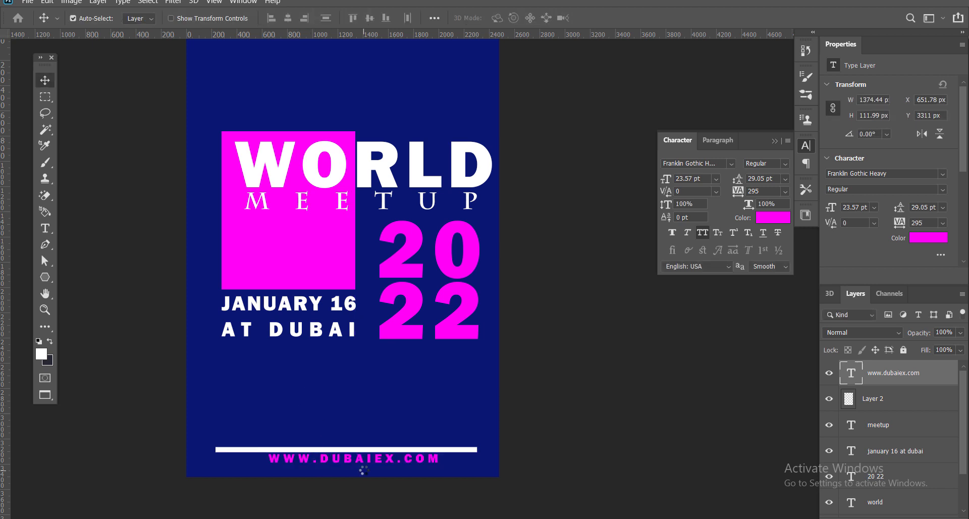
pyautogui.press('Down')
pyautogui.press('Down')
pyautogui.press('Down')
pyautogui.press('Down')
pyautogui.press('Down')
pyautogui.press('Down')
pyautogui.press('Down')
pyautogui.press('Down')
pyautogui.press('Down')
pyautogui.press('Down')
pyautogui.press('Down')
pyautogui.press('Down')
pyautogui.press('Down')
pyautogui.press('Down')
pyautogui.press('Down')
pyautogui.press('Down')
pyautogui.press('Left')
pyautogui.press('Left')
pyautogui.press('Left')
pyautogui.press('Left')
pyautogui.press('Left')
pyautogui.press('Left')
pyautogui.press('Left')
pyautogui.press('Left')
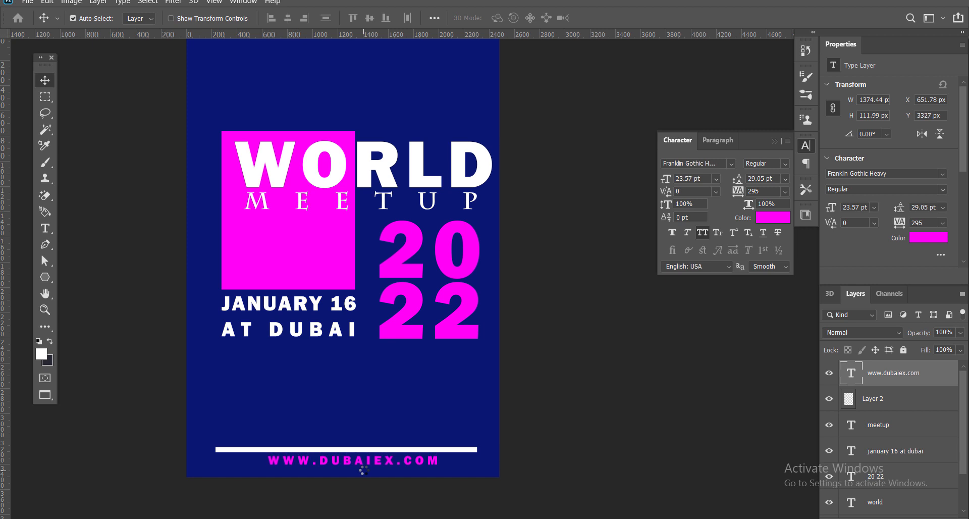
pyautogui.press('Left')
pyautogui.press('Left')
pyautogui.press('Left')
pyautogui.press('Left')
pyautogui.press('Left')
pyautogui.press('Left')
pyautogui.press('Left')
pyautogui.press('Left')
pyautogui.press('Left')
pyautogui.press('Left')
pyautogui.press('Left')
pyautogui.press('Left')
pyautogui.press('Left')
pyautogui.press('Left')
pyautogui.press('Left')
pyautogui.press('Left')
pyautogui.press('Left')
pyautogui.press('Left')
pyautogui.press('Left')
pyautogui.press('Left')
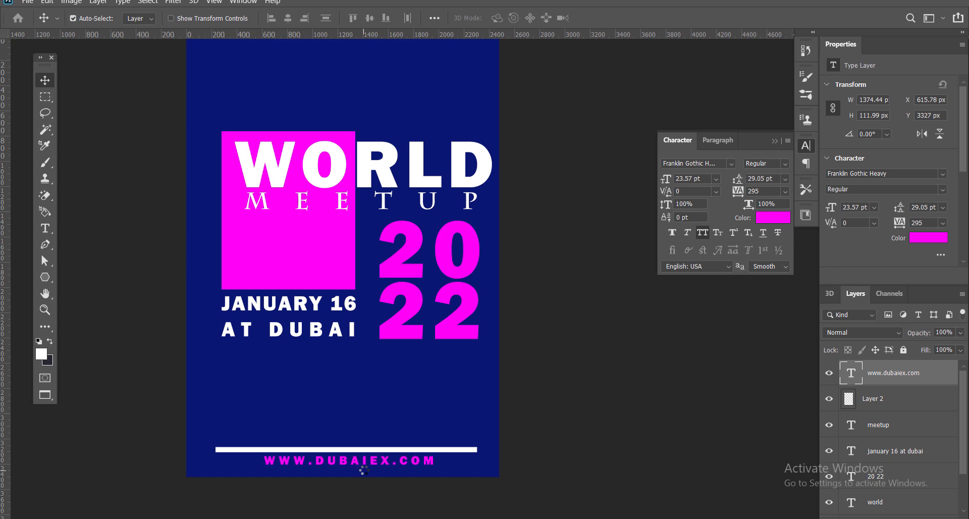
pyautogui.press('Left')
pyautogui.press('Left')
pyautogui.press('Left')
pyautogui.press('Left')
pyautogui.press('Left')
pyautogui.press('Left')
pyautogui.press('Left')
pyautogui.press('Left')
pyautogui.press('Left')
pyautogui.press('Left')
pyautogui.press('Left')
pyautogui.press('Left')
pyautogui.press('Left')
pyautogui.press('Left')
pyautogui.press('Left')
pyautogui.press('Left')
pyautogui.press('Left')
pyautogui.press('Left')
pyautogui.press('Left')
pyautogui.press('Left')
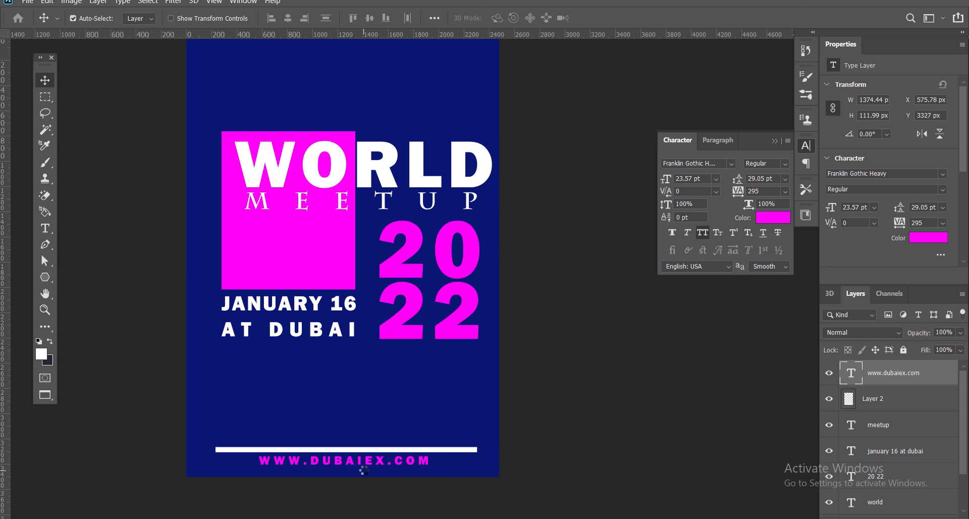
pyautogui.press('t')
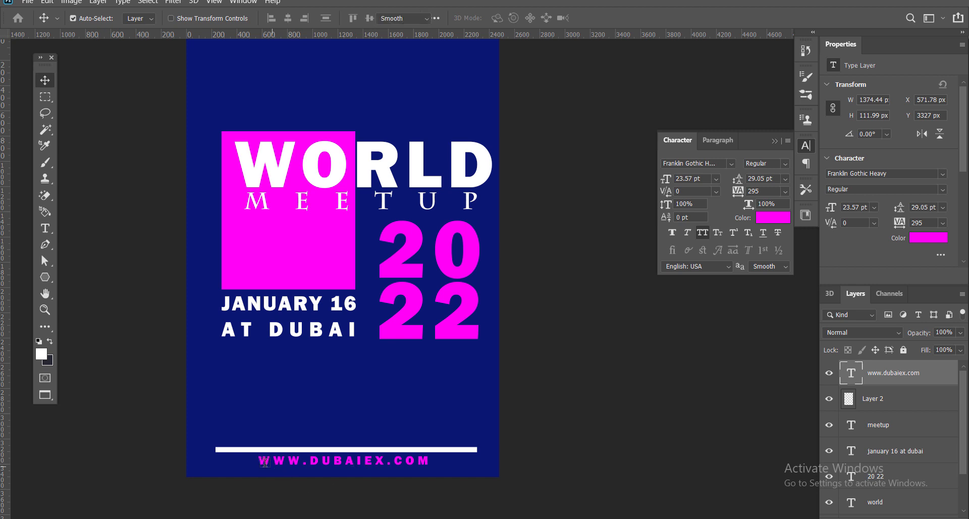
pyautogui.moveTo(264, 460); pyautogui.dragTo(439, 460)
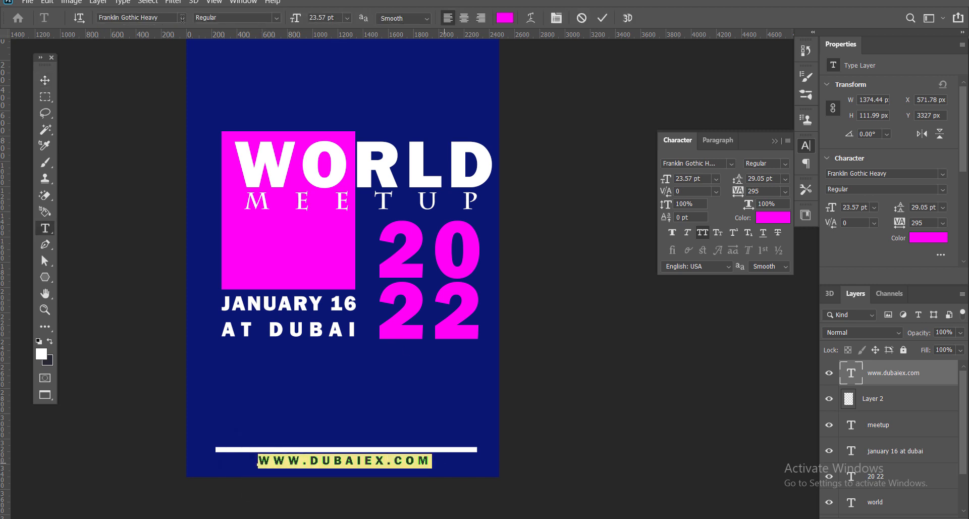
# Change the URL font to Charlemagne Std and reposition it under the white bar
pyautogui.click(167, 21)
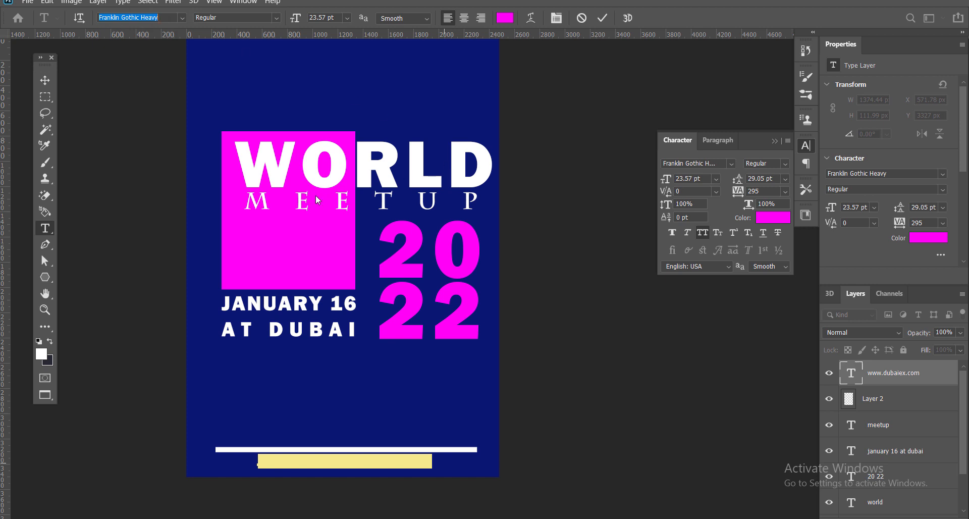
pyautogui.write('char')
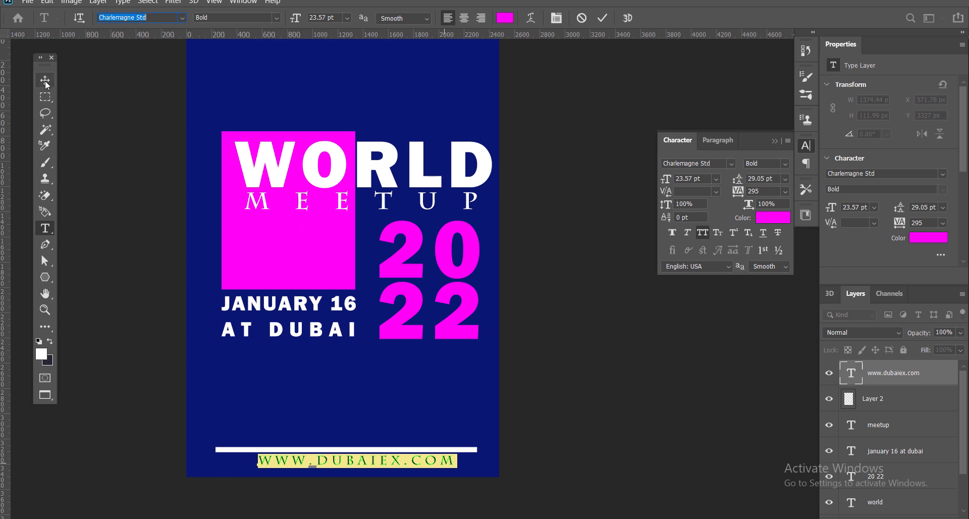
pyautogui.hotkey('ctrl', 'Return')
pyautogui.keyDown('ctrl'); pyautogui.click(319, 463); pyautogui.keyUp('ctrl')
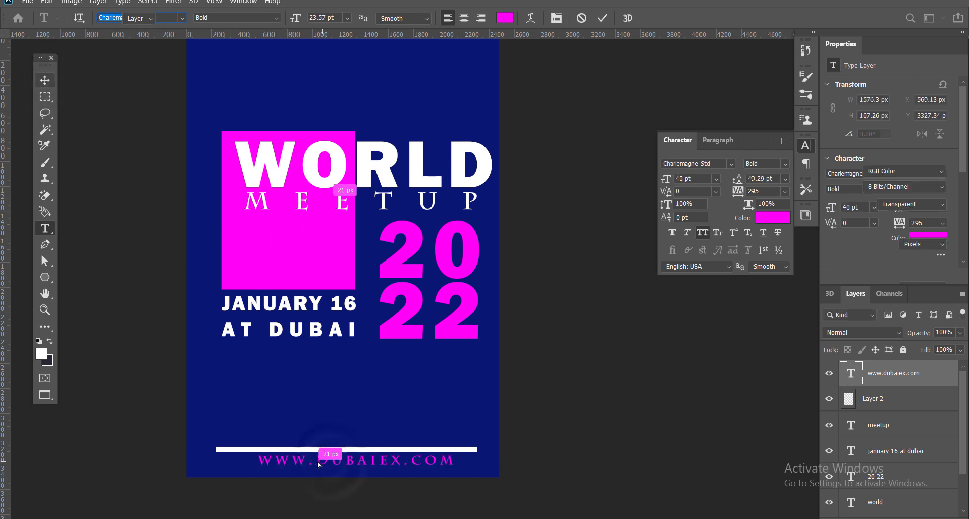
pyautogui.moveTo(319, 463); pyautogui.dragTo(320, 462)
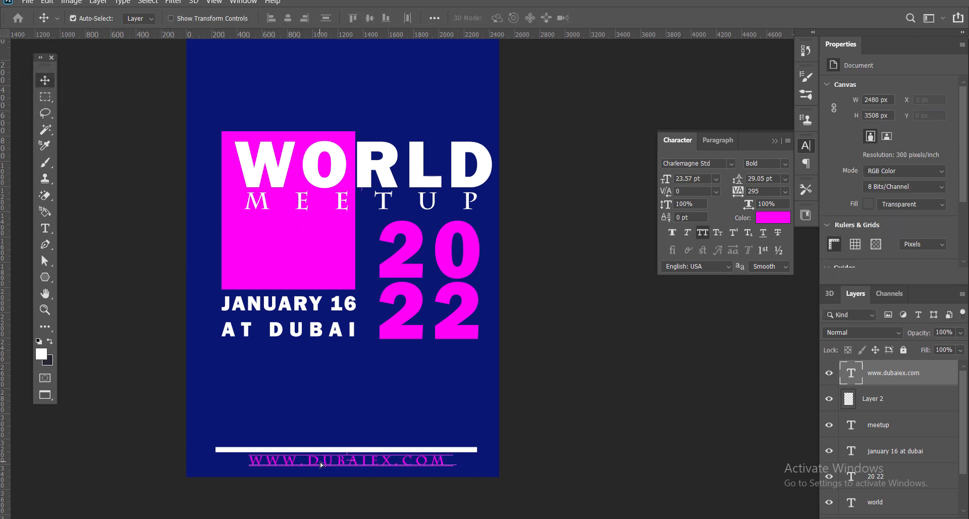
# Turn the whole URL text into small caps
pyautogui.press('t')
pyautogui.click(311, 460)
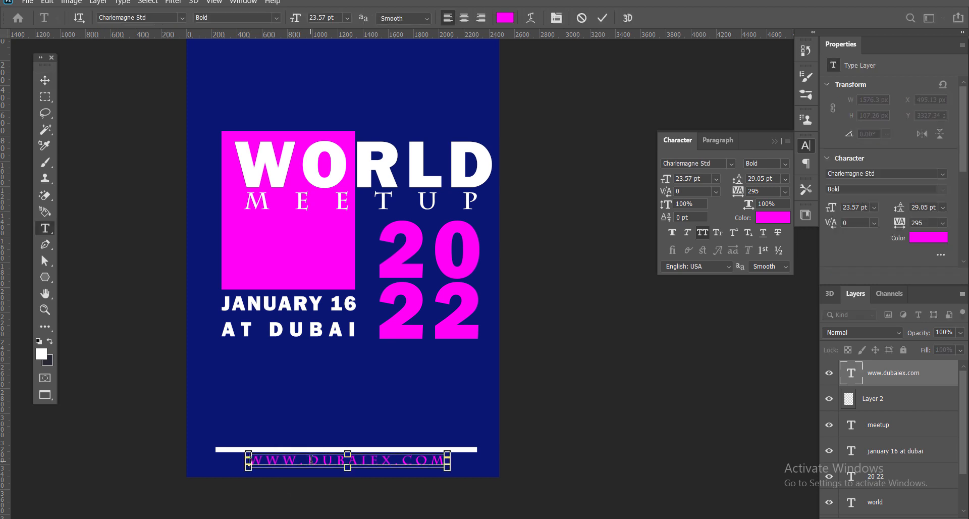
pyautogui.hotkey('ctrl', 'a')
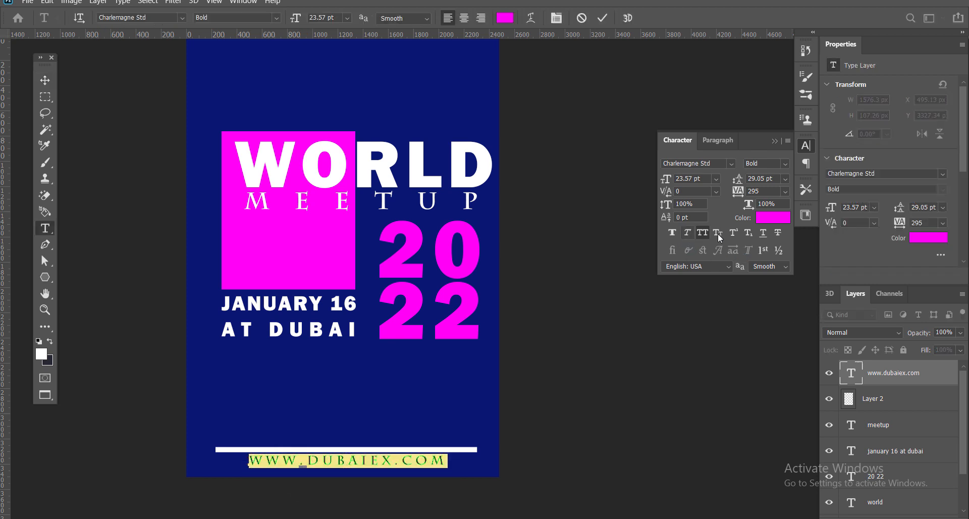
pyautogui.click(717, 234)
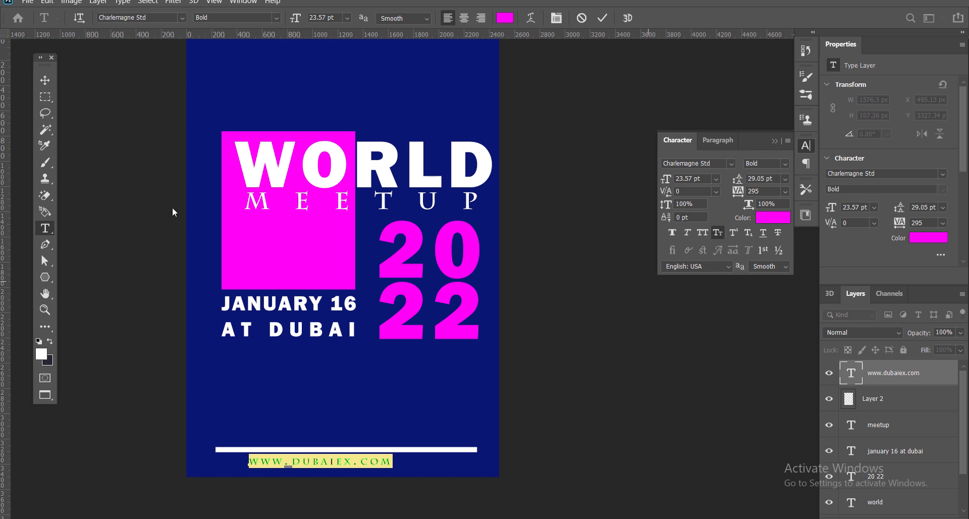
pyautogui.click(45, 80)
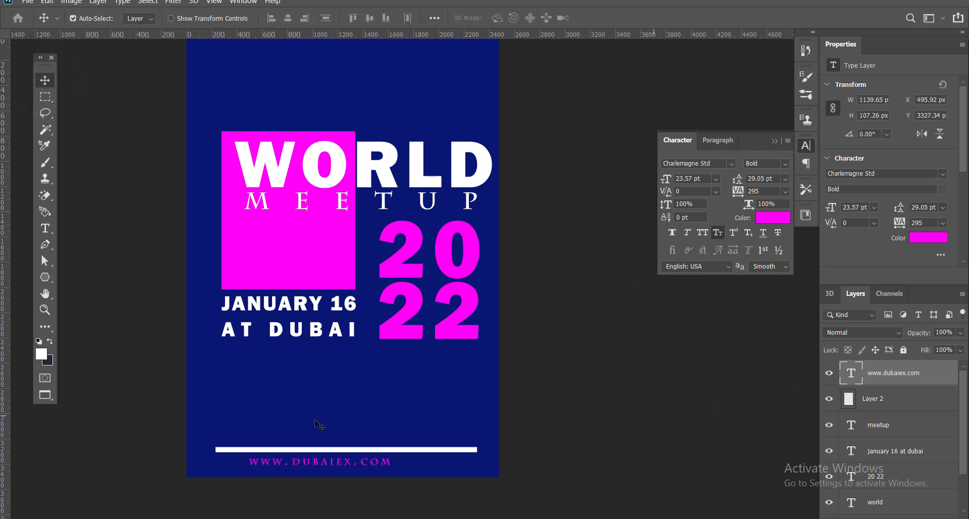
# Select the entire URL text again for further editing
pyautogui.press('t')
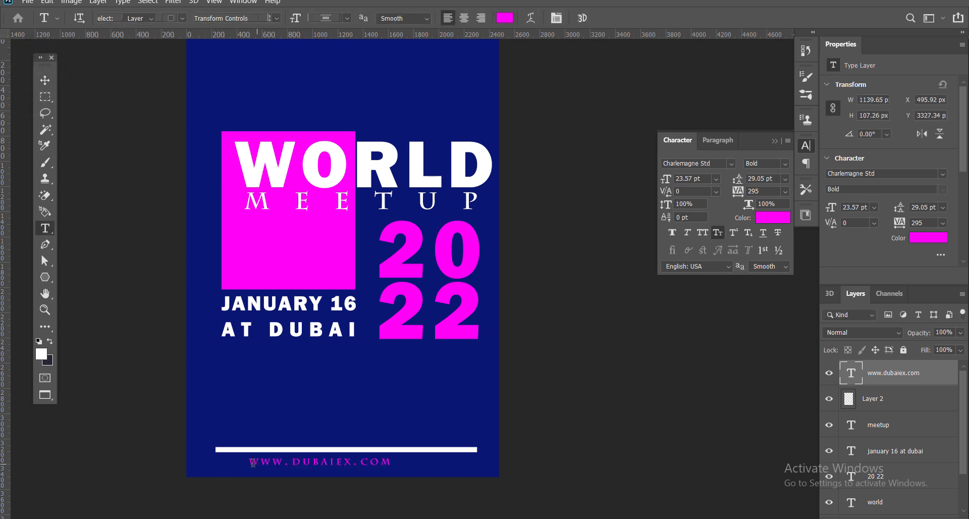
pyautogui.click(273, 462)
pyautogui.moveTo(249, 462); pyautogui.dragTo(390, 461)
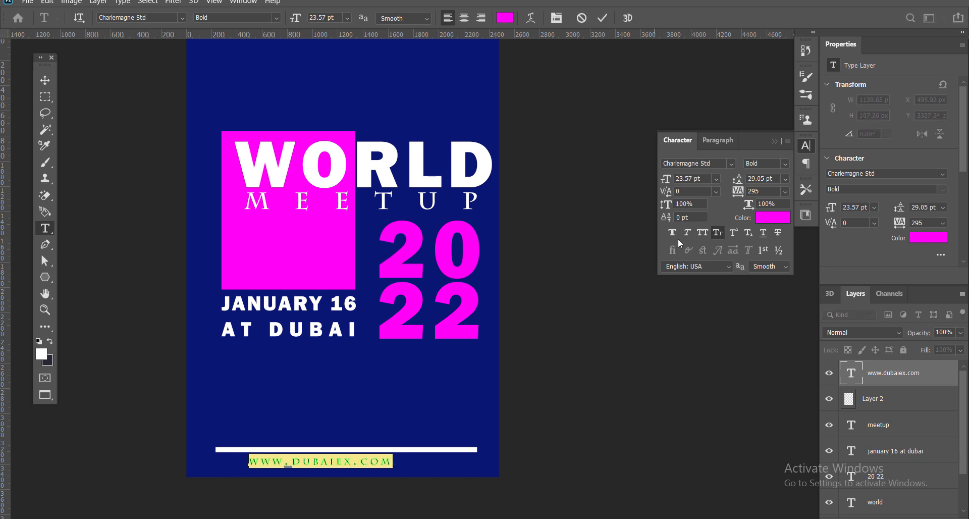
pyautogui.click(703, 232)
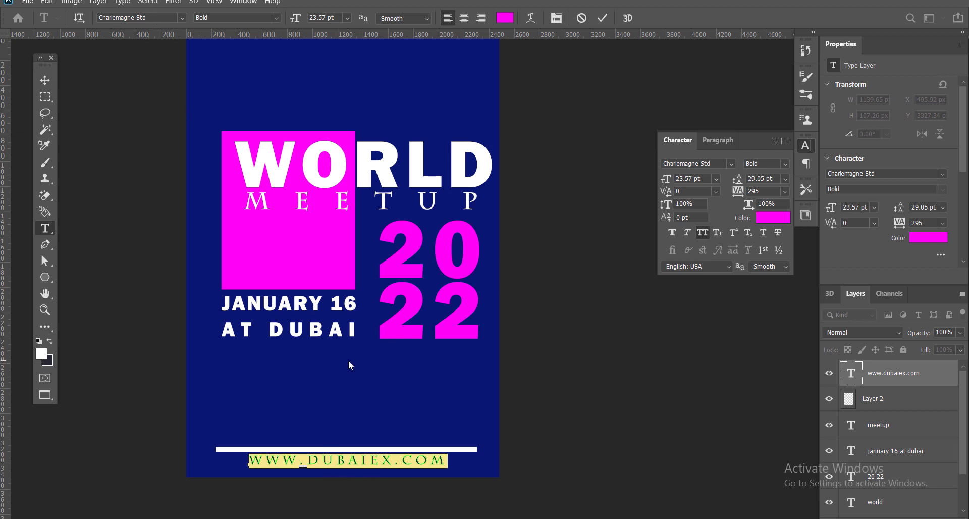
pyautogui.press('BackSpace')
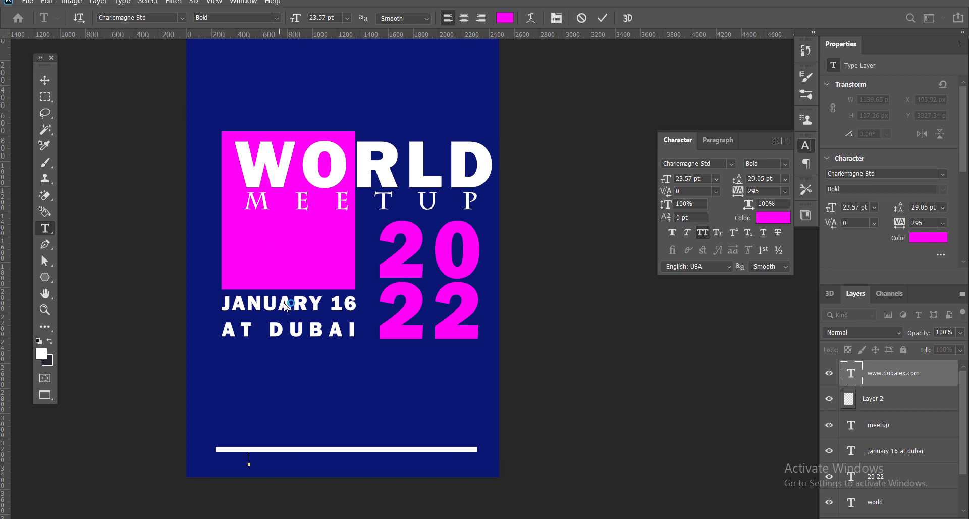
pyautogui.click(44, 228)
pyautogui.write('www.dubai')
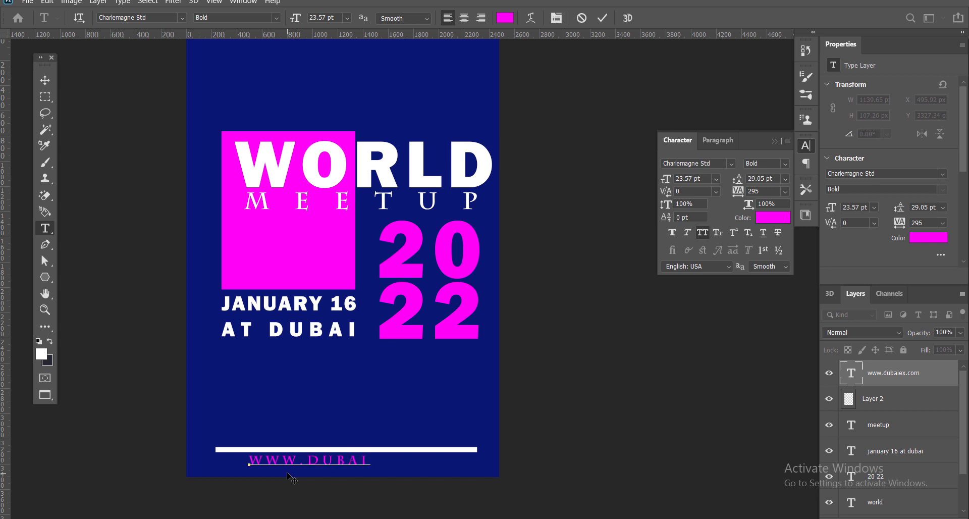
pyautogui.write('exe.com')
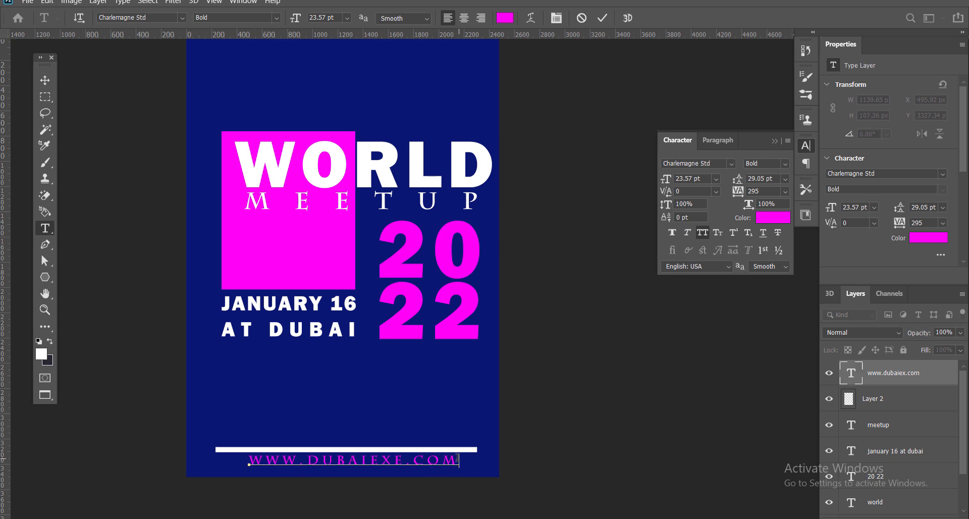
# Set the retyped URL to Arial in lowercase and commit the edit
pyautogui.moveTo(458, 458); pyautogui.dragTo(160, 454)
pyautogui.click(161, 17)
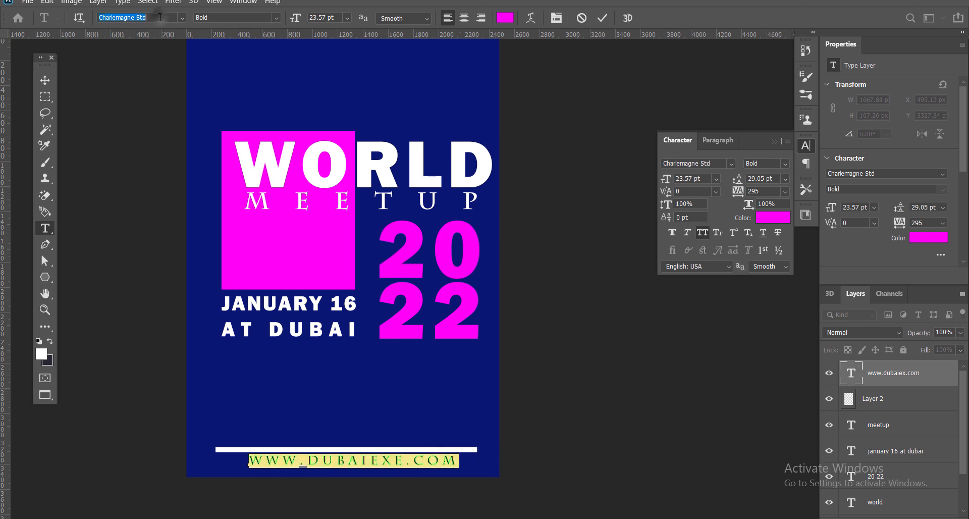
pyautogui.write('Cambria Math')
pyautogui.write('Arial')
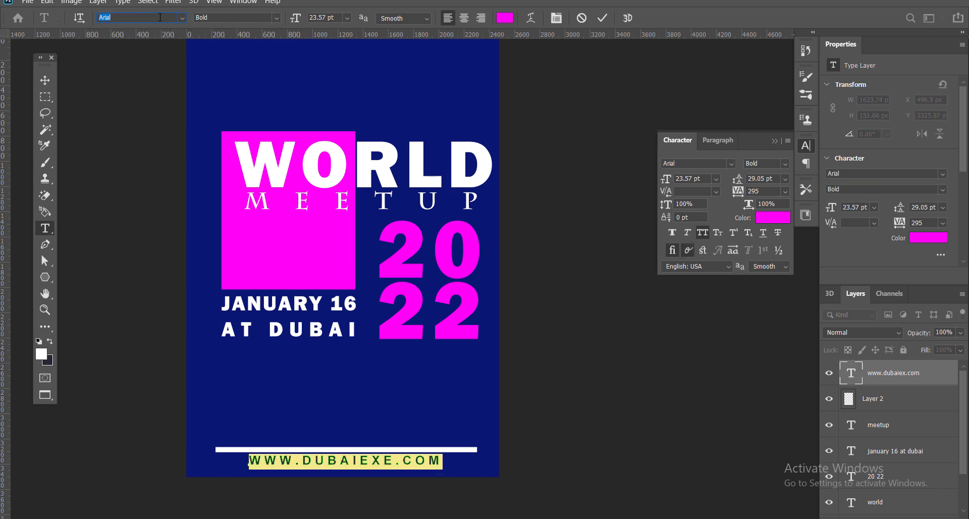
pyautogui.click(703, 234)
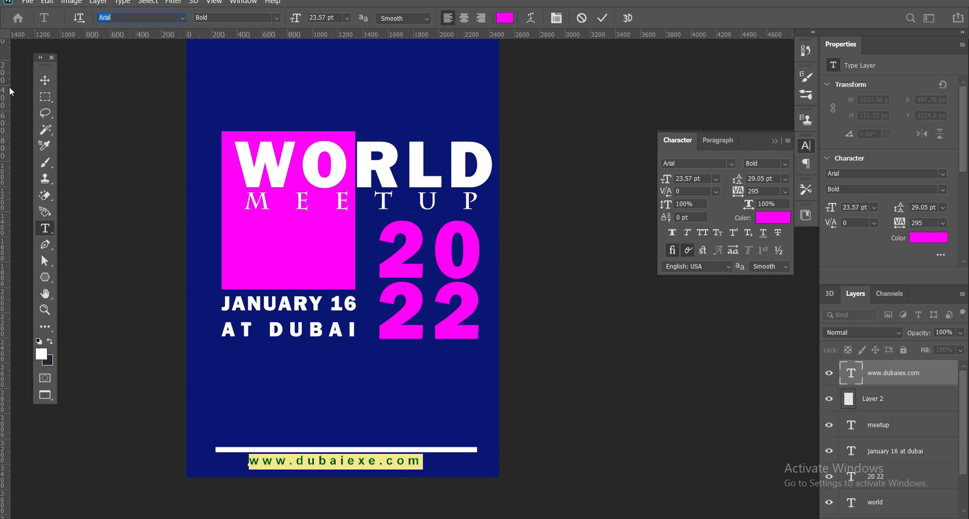
pyautogui.click(48, 82)
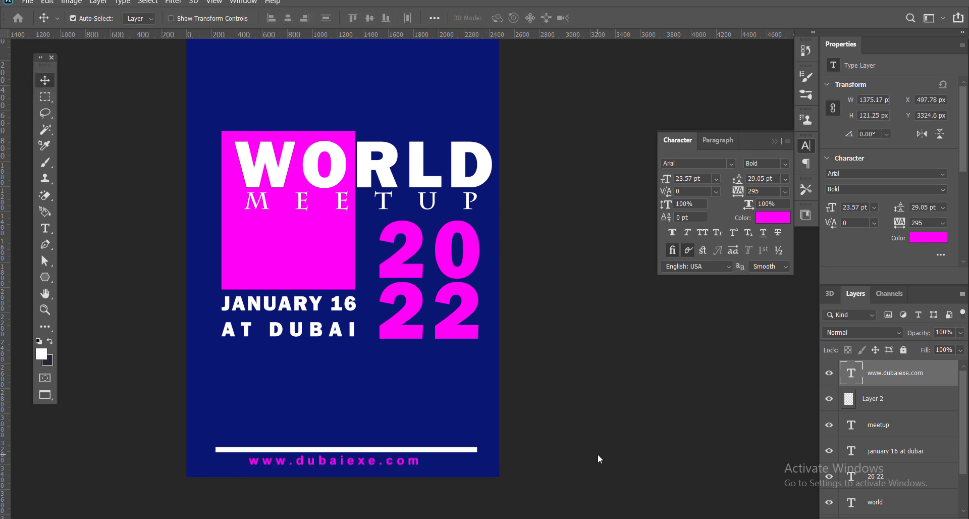
# Nudge the URL slightly right and up so it centres beneath the white bar
pyautogui.press('Right')
pyautogui.press('Right')
pyautogui.press('Right')
pyautogui.press('Right')
pyautogui.press('Right')
pyautogui.press('Right')
pyautogui.press('Right')
pyautogui.press('Right')
pyautogui.press('Right')
pyautogui.press('Right')
pyautogui.press('Right')
pyautogui.press('Right')
pyautogui.press('Right')
pyautogui.press('Right')
pyautogui.press('Right')
pyautogui.press('Right')
pyautogui.press('Up')
pyautogui.press('Up')
pyautogui.press('Up')
pyautogui.press('Up')
pyautogui.press('Up')
pyautogui.press('Up')
pyautogui.press('Up')
pyautogui.press('Up')
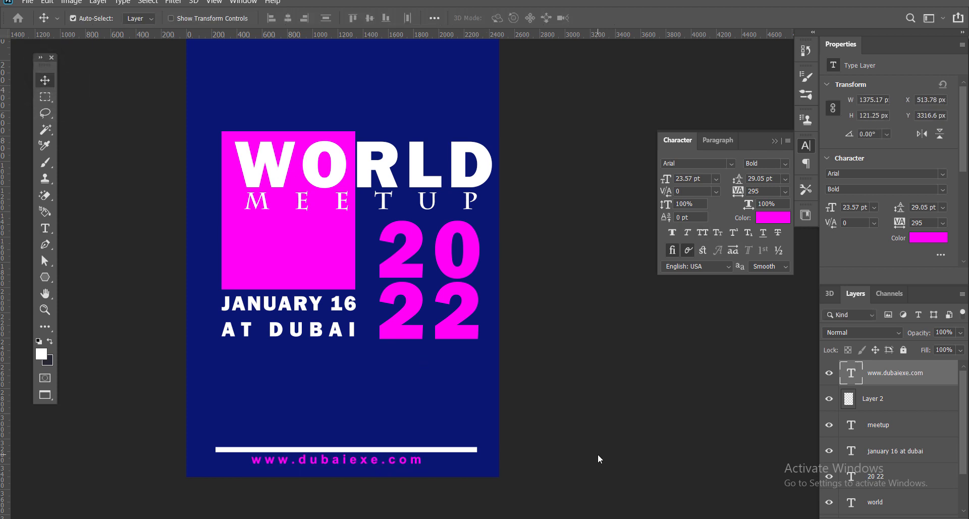
pyautogui.press('Right')
pyautogui.press('Right')
pyautogui.press('Right')
pyautogui.press('Right')
pyautogui.press('Right')
pyautogui.press('Right')
pyautogui.press('Right')
pyautogui.press('Right')
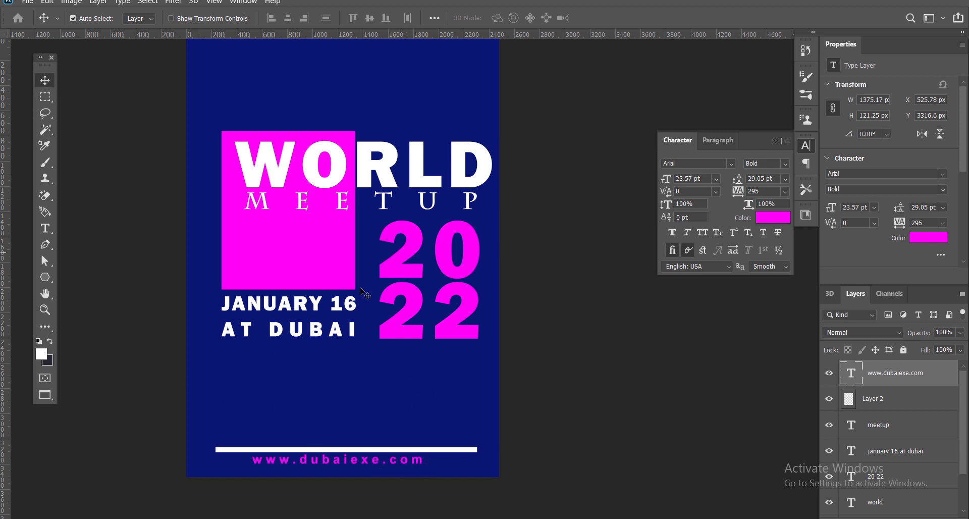
pyautogui.moveTo(405, 294); pyautogui.dragTo(427, 365)
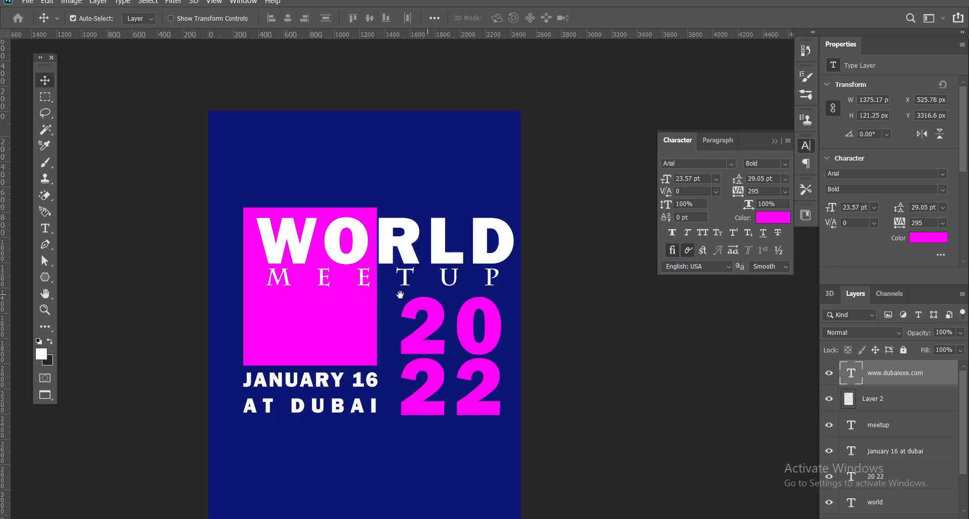
# Mark a small square selection on a new layer and sample magenta as foreground colour
pyautogui.click(45, 96)
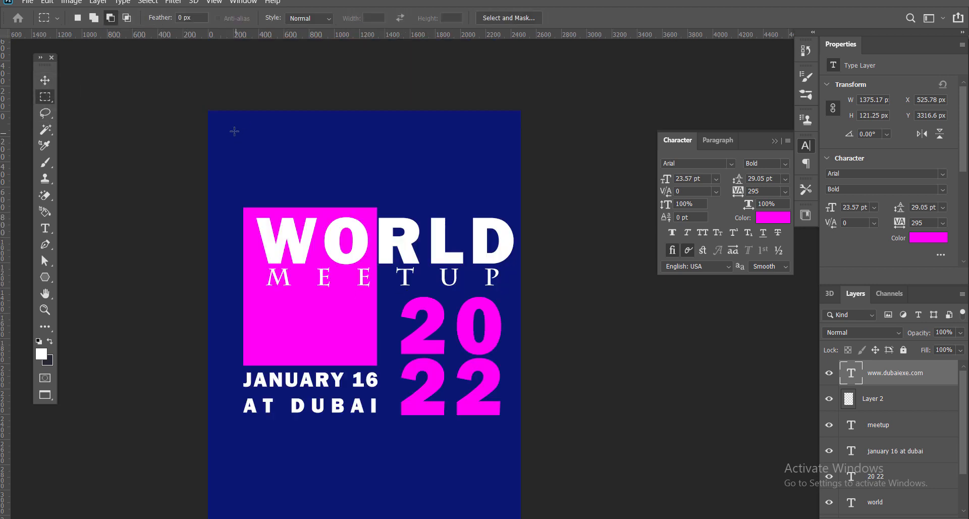
pyautogui.moveTo(233, 129); pyautogui.dragTo(259, 150)
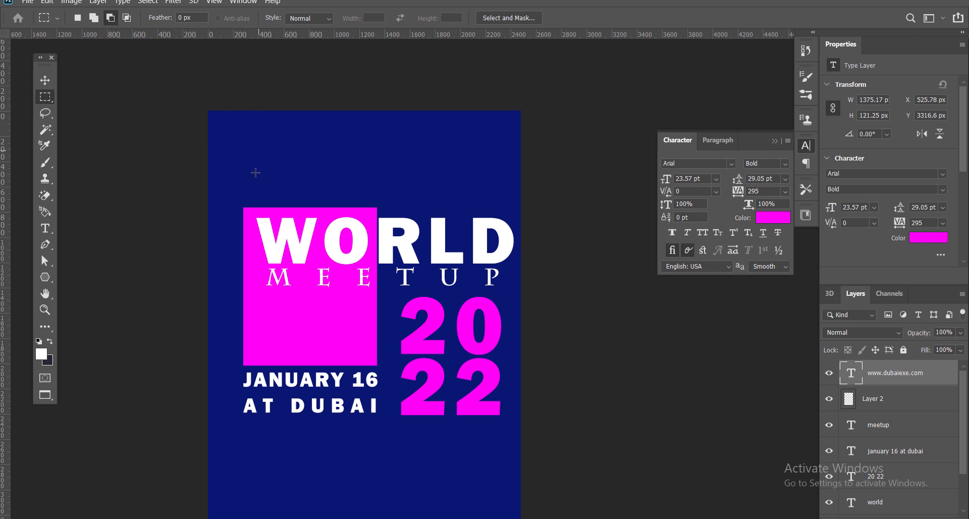
pyautogui.click(910, 515)
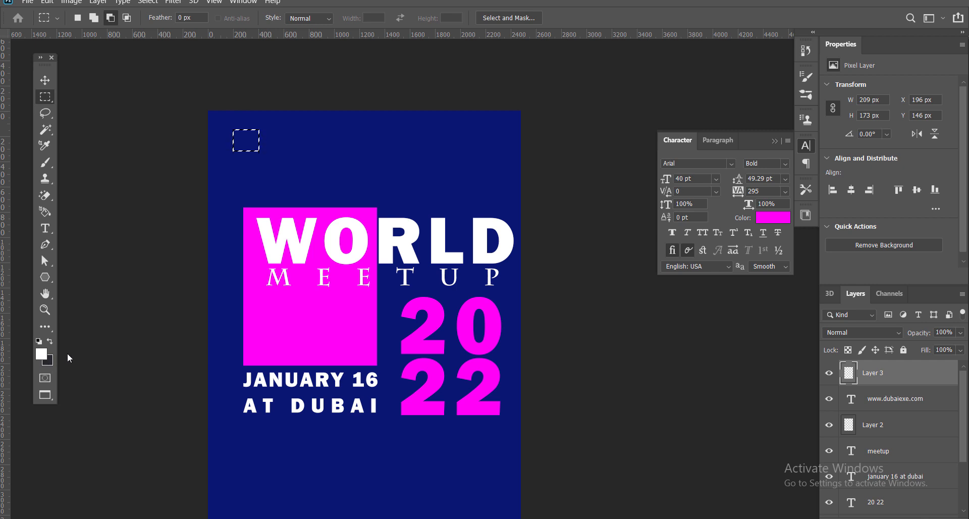
pyautogui.click(41, 357)
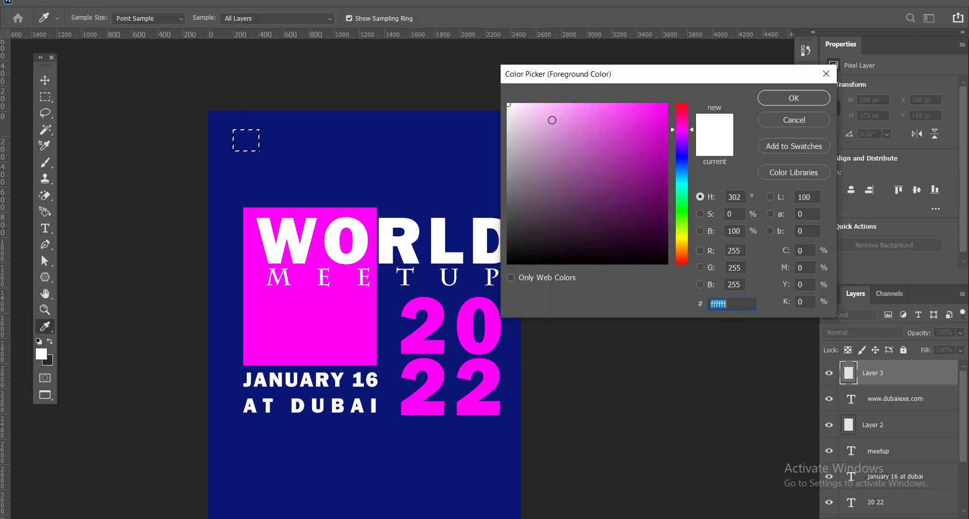
pyautogui.click(284, 302)
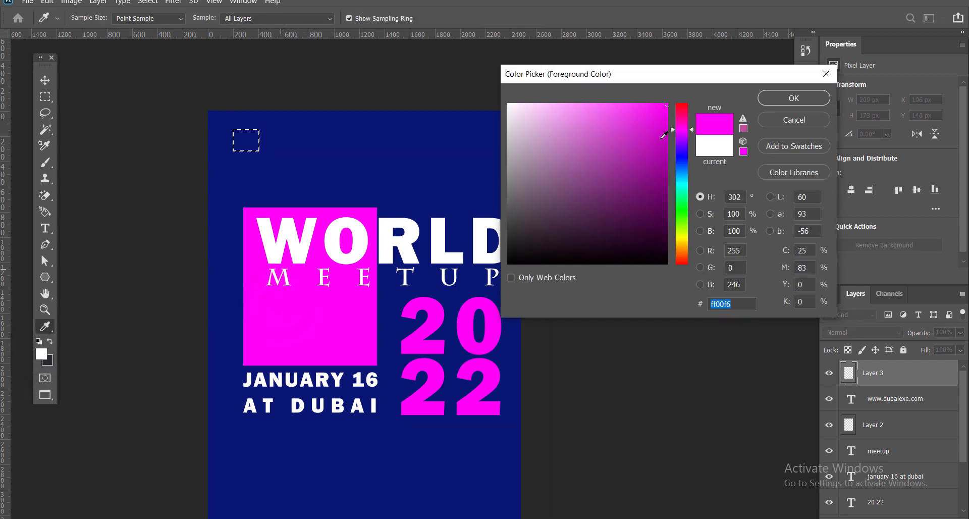
pyautogui.click(793, 97)
# Fill the selection with magenta, deselect, and move the square to the top-right corner
pyautogui.press('m')
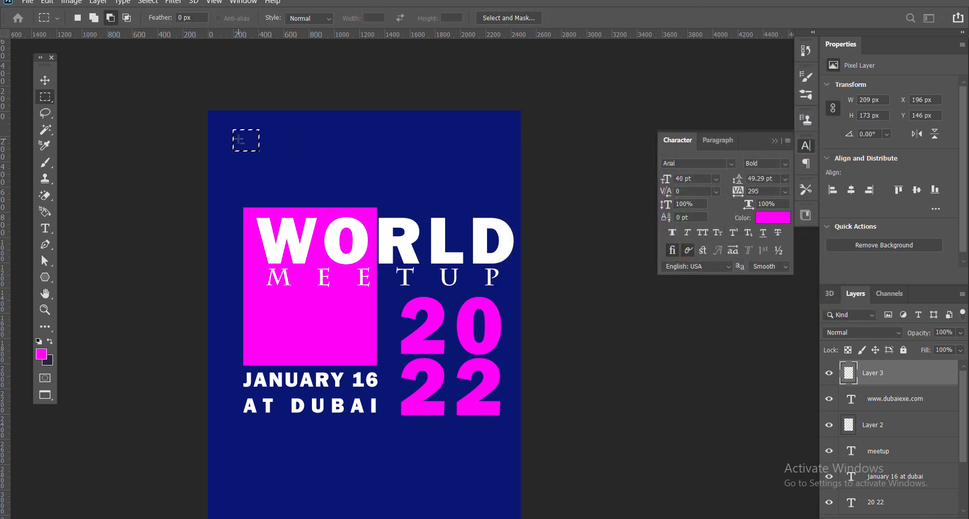
pyautogui.click(50, 327)
pyautogui.rightClick(51, 327)
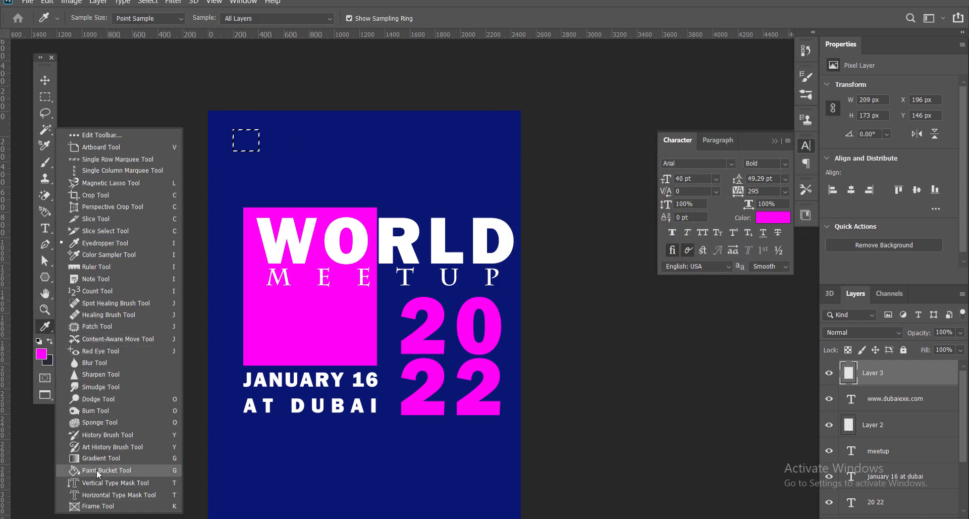
pyautogui.click(115, 471)
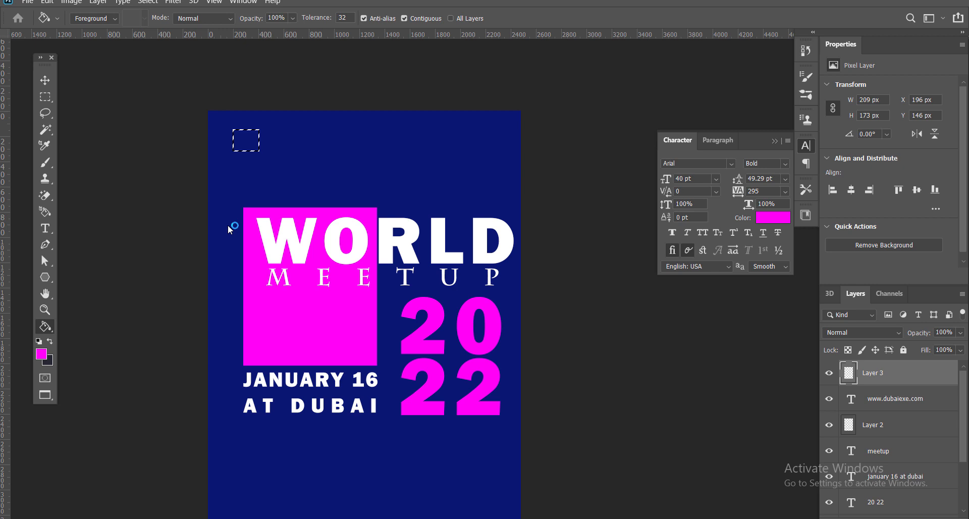
pyautogui.click(246, 140)
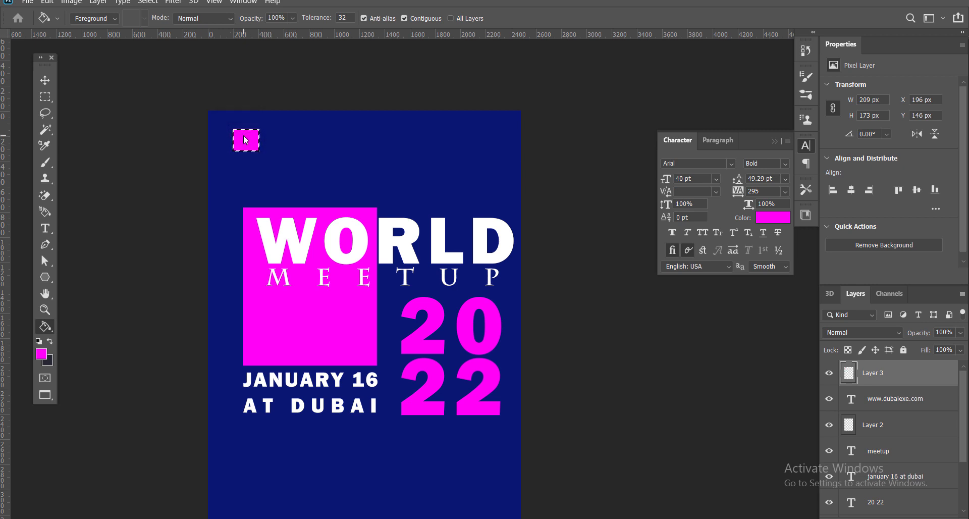
pyautogui.click(45, 79)
pyautogui.hotkey('ctrl', 'd')
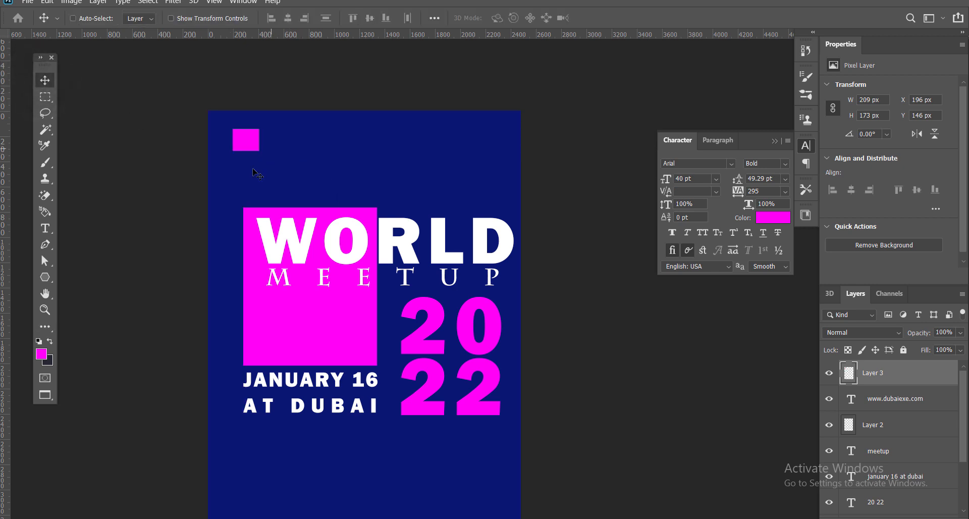
pyautogui.moveTo(249, 139); pyautogui.dragTo(494, 139)
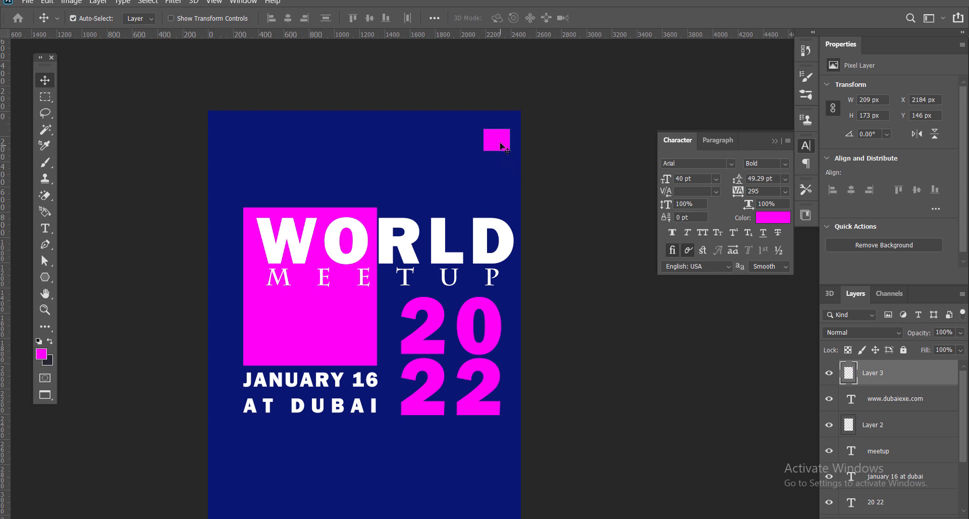
pyautogui.scroll(-2, 481, 272)
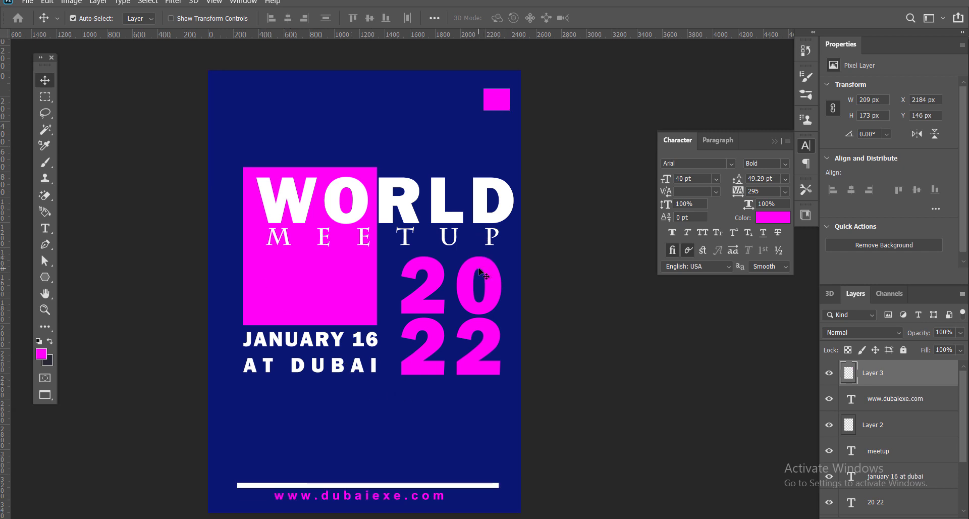
pyautogui.scroll(-1, 482, 273)
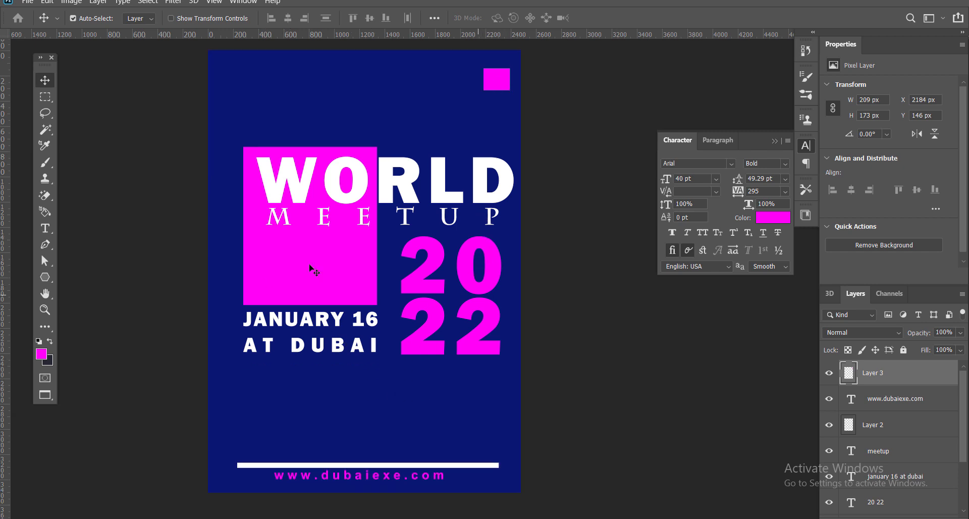
# Select Layer 2 and shorten the bottom white bar from its right end
pyautogui.rightClick(407, 469)
pyautogui.click(417, 470)
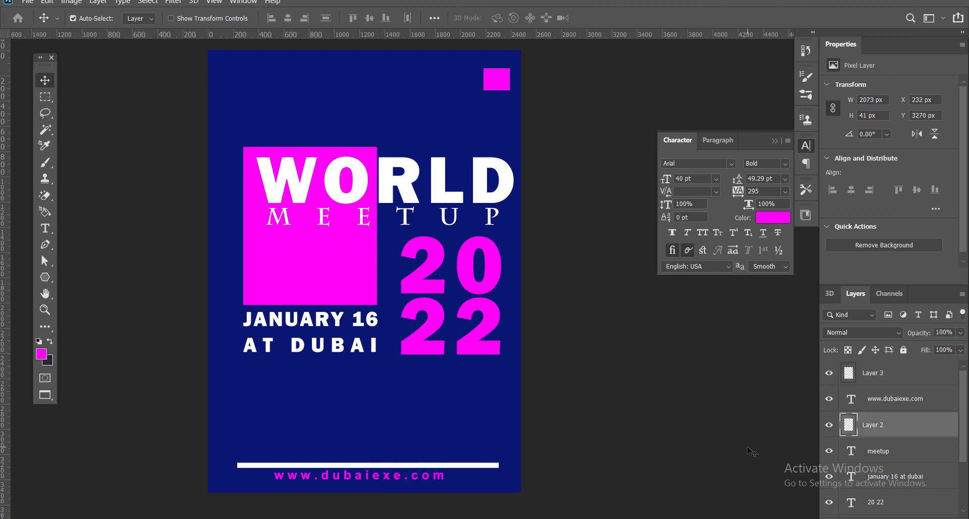
pyautogui.hotkey('ctrl', 't')
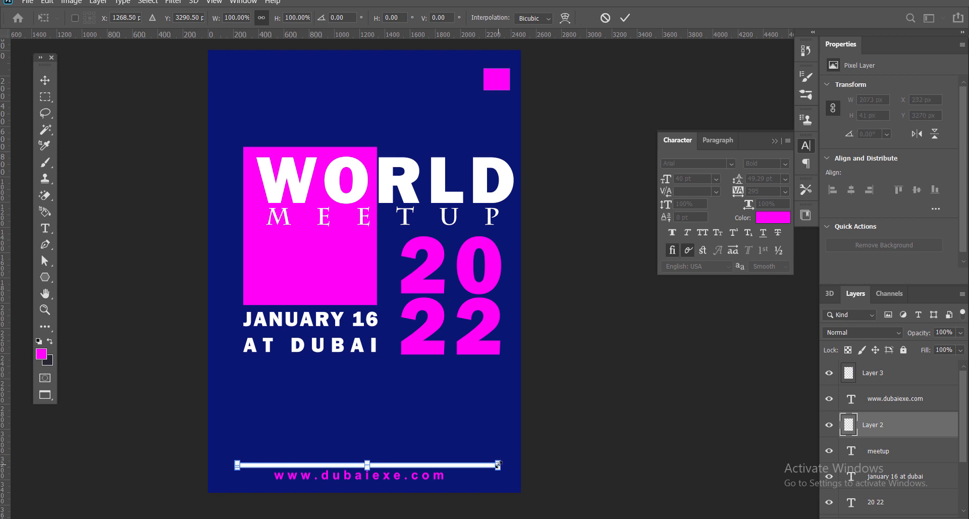
pyautogui.moveTo(498, 464); pyautogui.dragTo(381, 489)
pyautogui.press('Return')
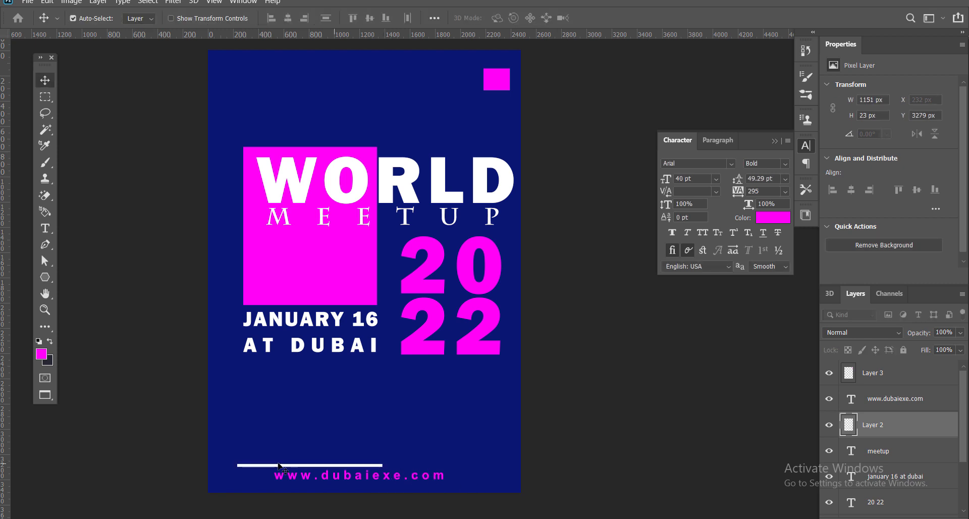
# Shorten the bar to about a quarter width and move it beside the URL's left end
pyautogui.keyDown('ctrl'); pyautogui.click(325, 461); pyautogui.keyUp('ctrl')
pyautogui.keyDown('ctrl'); pyautogui.click(396, 429); pyautogui.keyUp('ctrl')
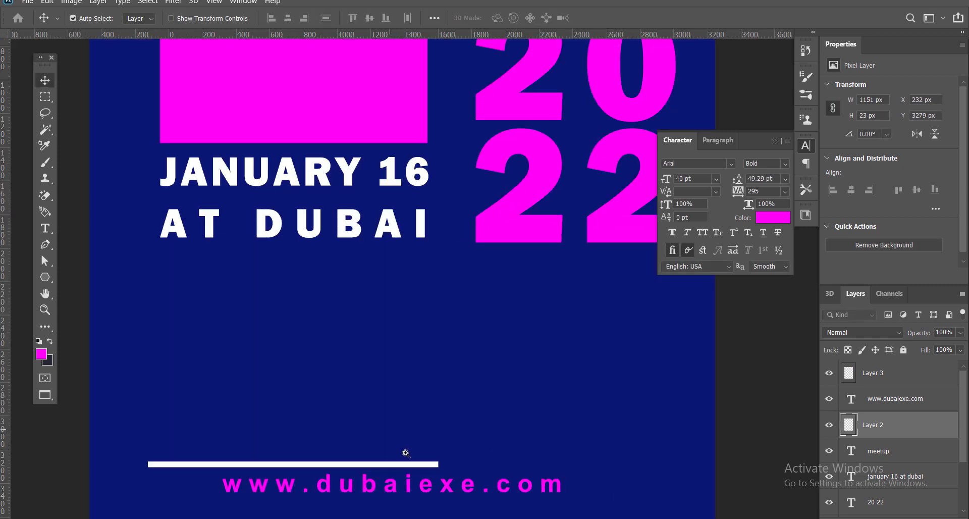
pyautogui.scroll(-3, 421, 324)
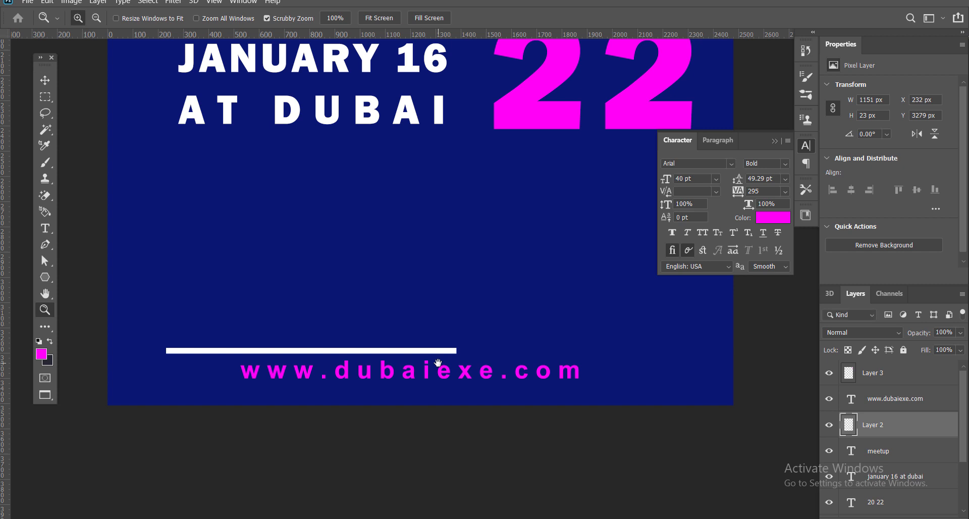
pyautogui.hotkey('ctrl', 't')
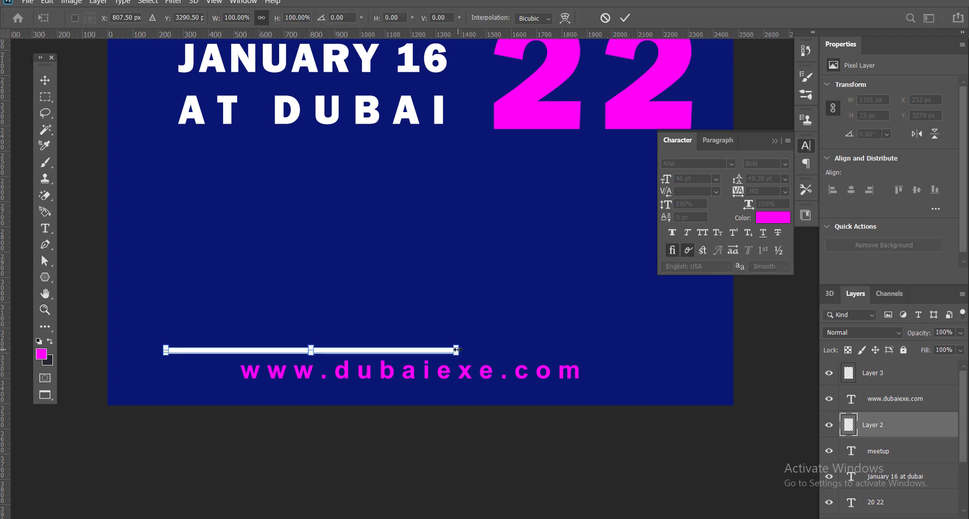
pyautogui.moveTo(457, 349); pyautogui.dragTo(242, 357)
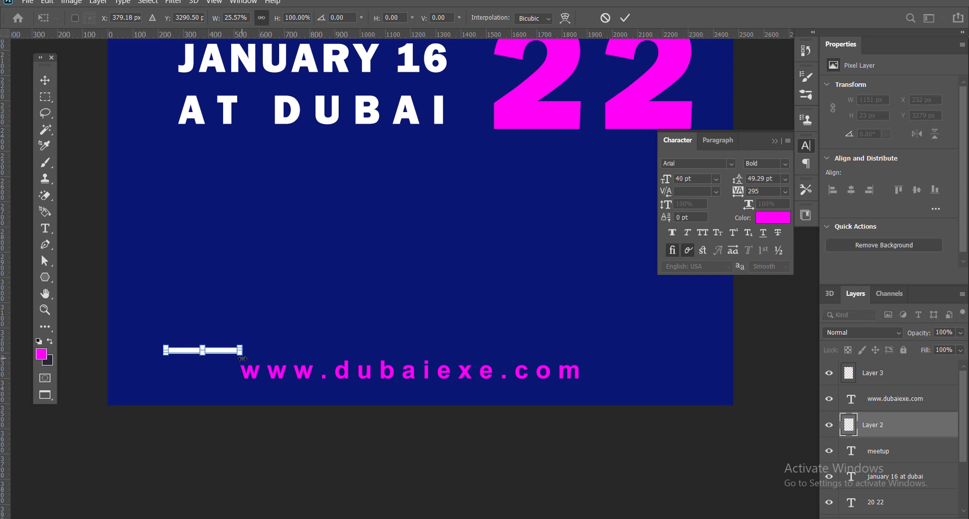
pyautogui.press('Return')
pyautogui.press('z')
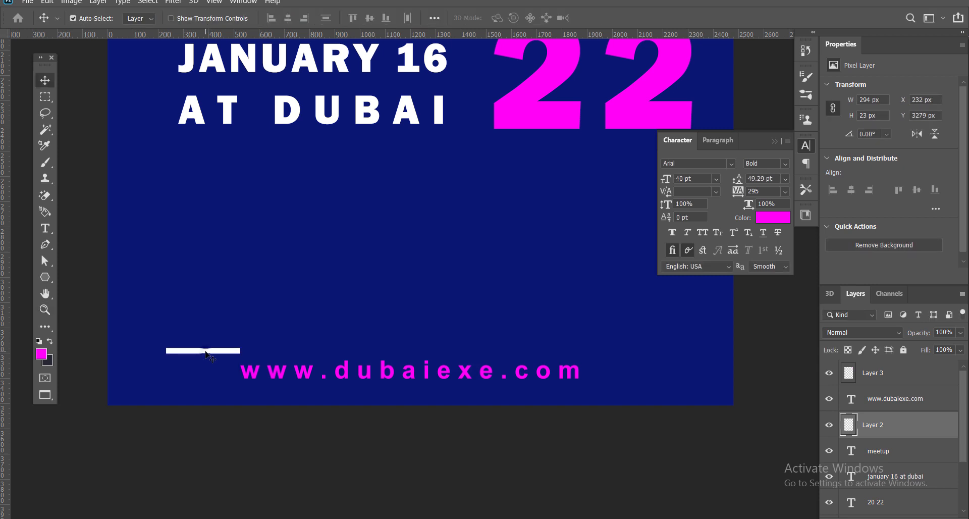
pyautogui.moveTo(205, 352); pyautogui.dragTo(204, 377)
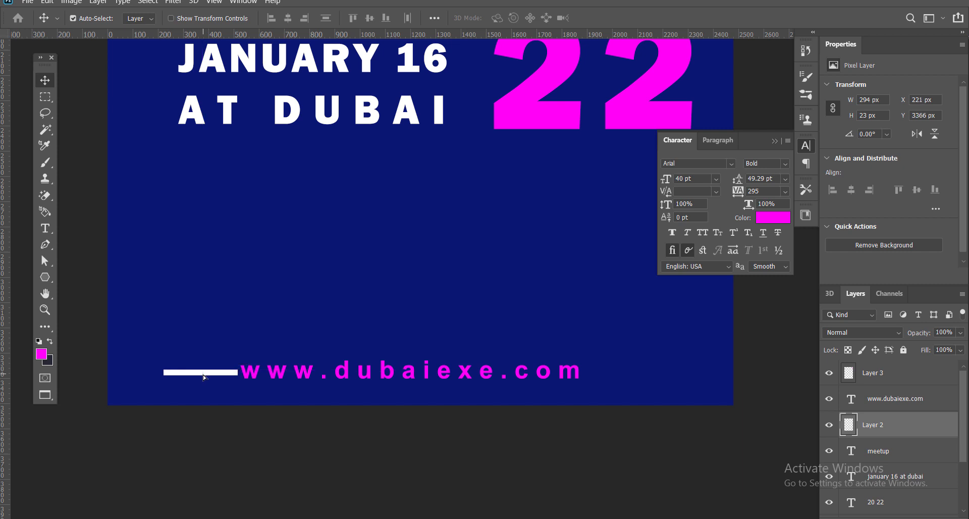
# Thicken the bar to 59 px, align it with the URL, and copy it to the right end
pyautogui.hotkey('ctrl', 't')
pyautogui.moveTo(200, 369); pyautogui.dragTo(202, 363)
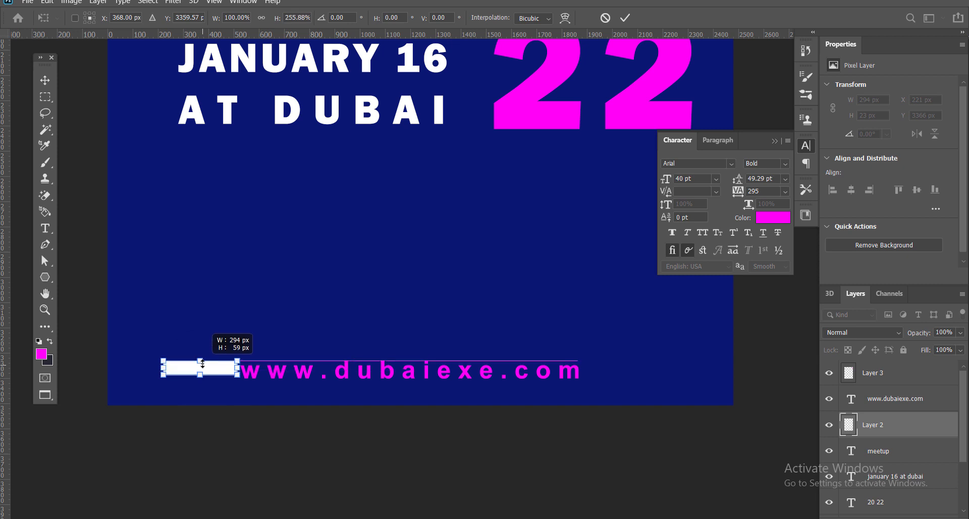
pyautogui.press('Down')
pyautogui.press('Down')
pyautogui.press('Down')
pyautogui.press('Down')
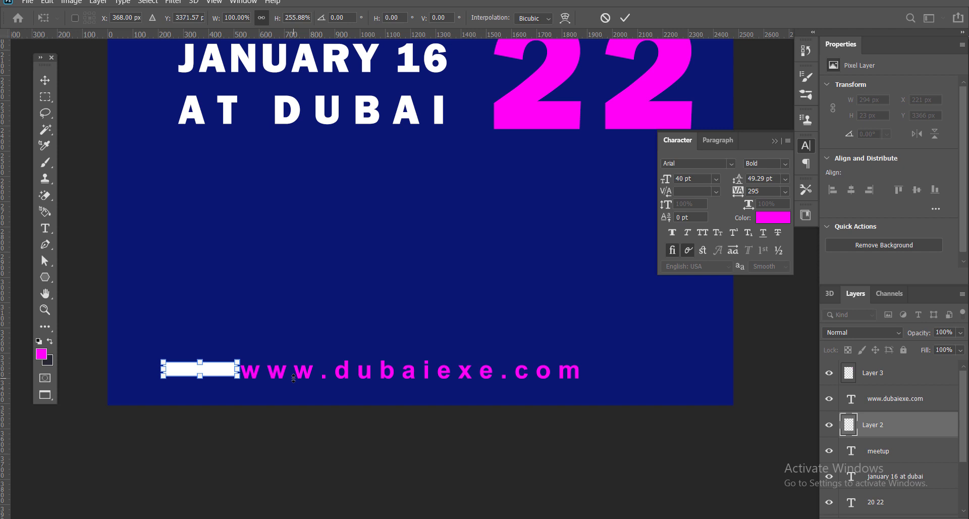
pyautogui.press('Down')
pyautogui.press('Down')
pyautogui.press('Return')
pyautogui.press('Down')
pyautogui.press('Down')
pyautogui.press('Down')
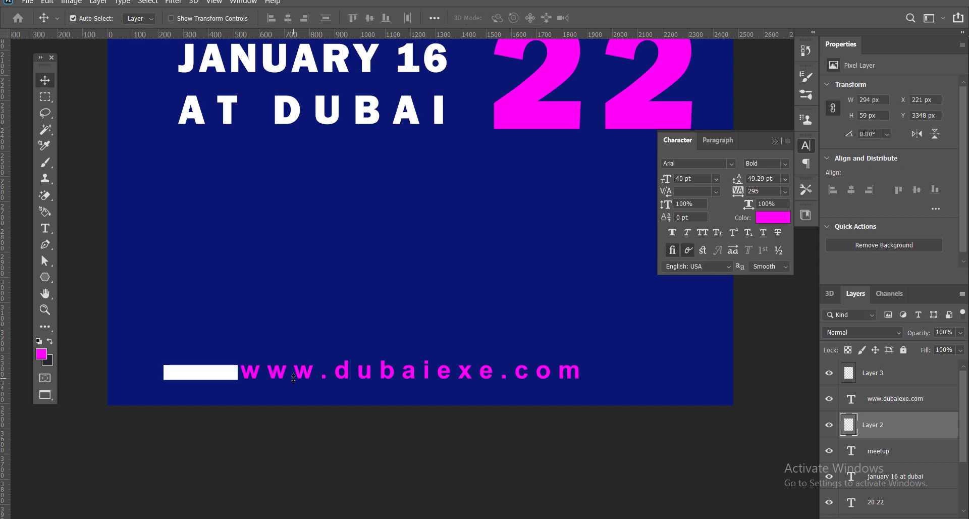
pyautogui.moveTo(205, 372); pyautogui.dragTo(628, 374)
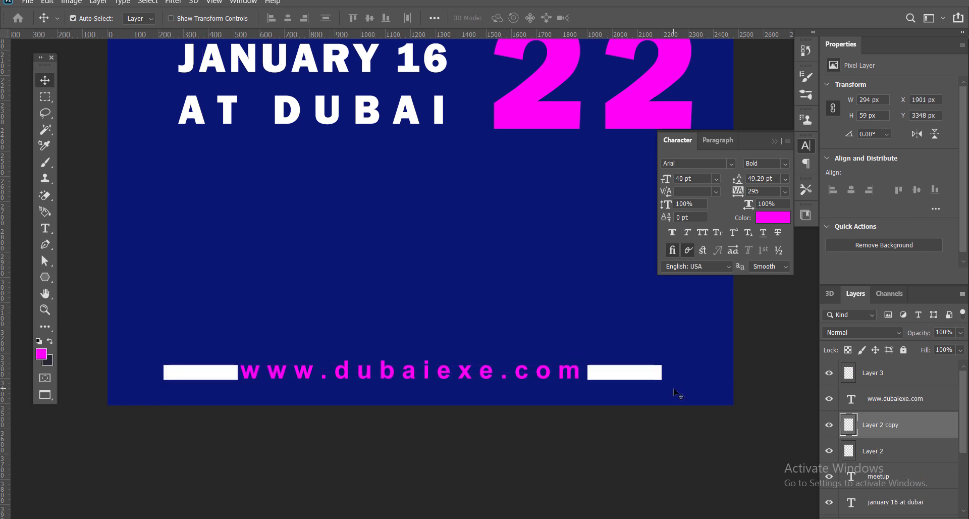
# Zoom out and pan so the whole poster sits centred in view for review
pyautogui.press('z')
pyautogui.keyDown('alt'); pyautogui.click(497, 301); pyautogui.keyUp('alt')
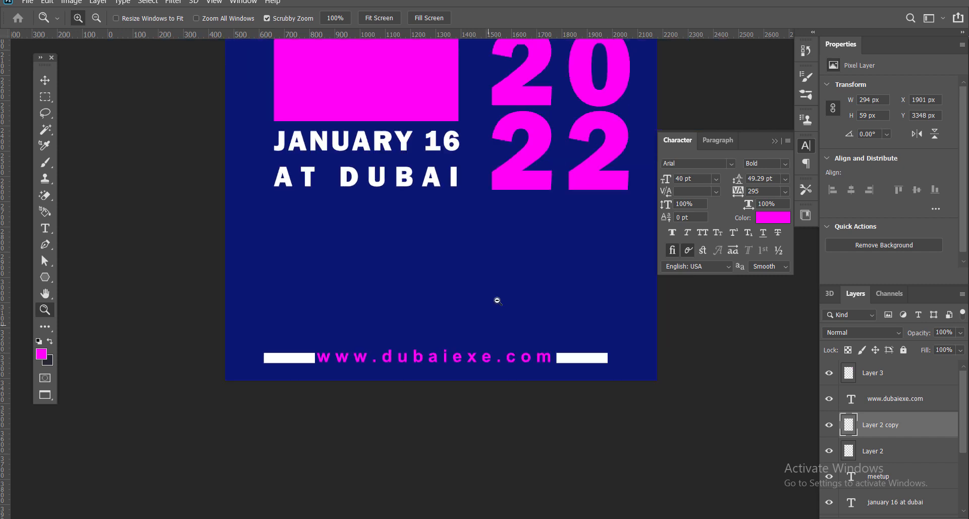
pyautogui.keyDown('alt'); pyautogui.click(495, 298); pyautogui.keyUp('alt')
pyautogui.keyDown('alt'); pyautogui.click(496, 296); pyautogui.keyUp('alt')
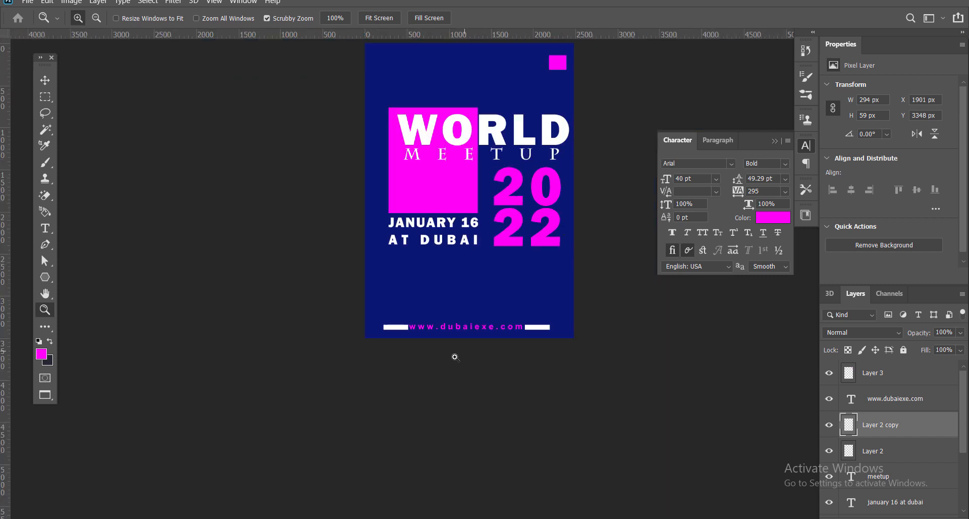
pyautogui.moveTo(501, 242); pyautogui.dragTo(379, 273)
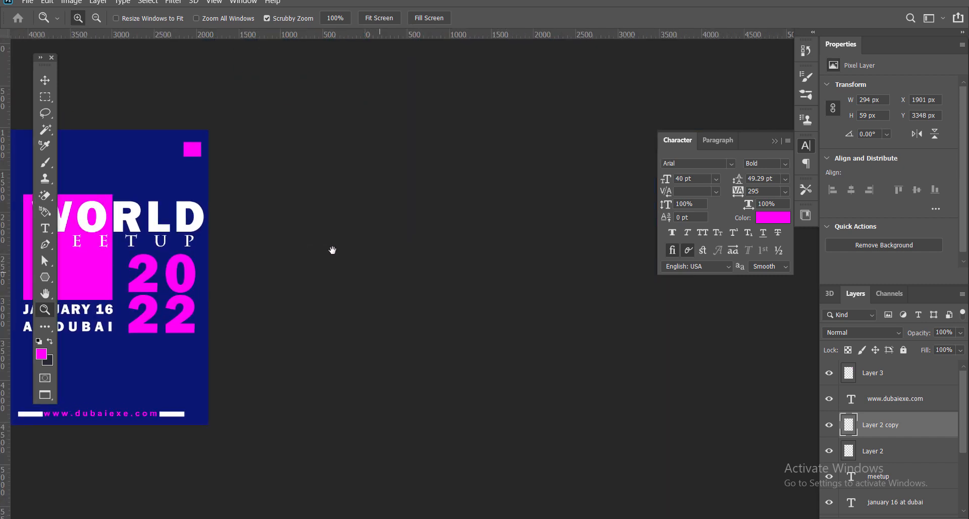
pyautogui.press('v')
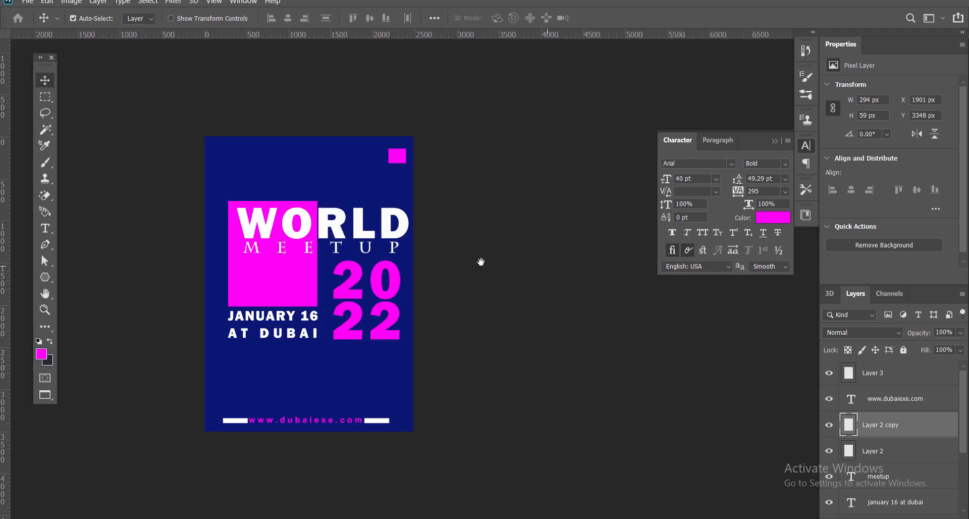
pyautogui.moveTo(425, 261); pyautogui.dragTo(468, 255)
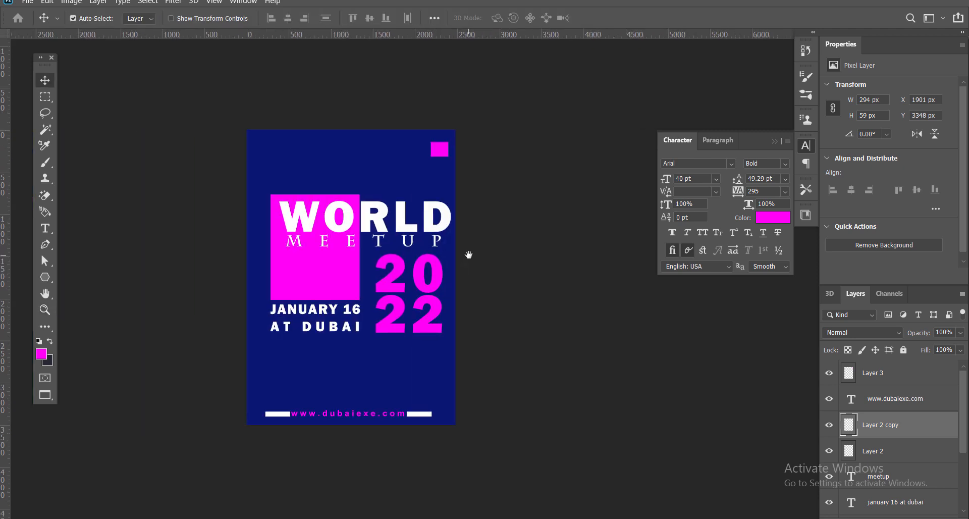
pyautogui.rightClick(381, 218)
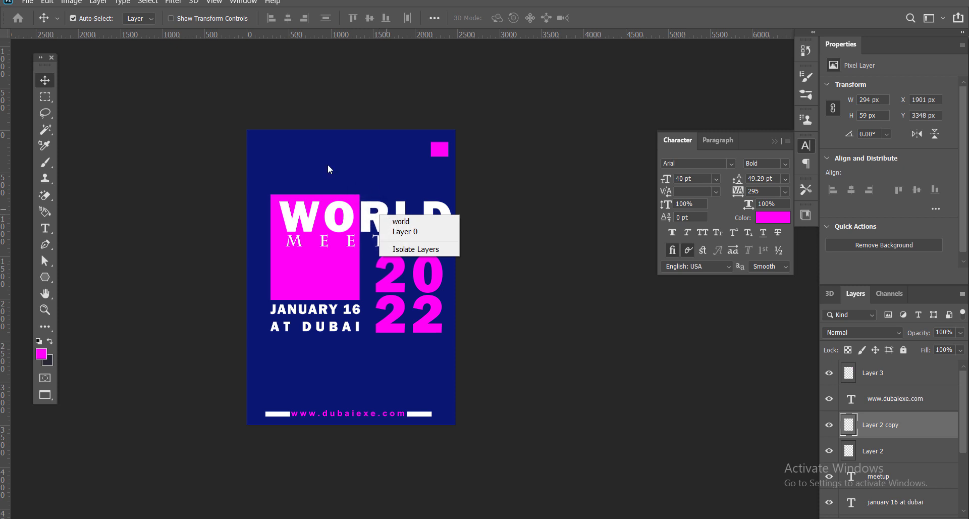
pyautogui.click(9, 139)
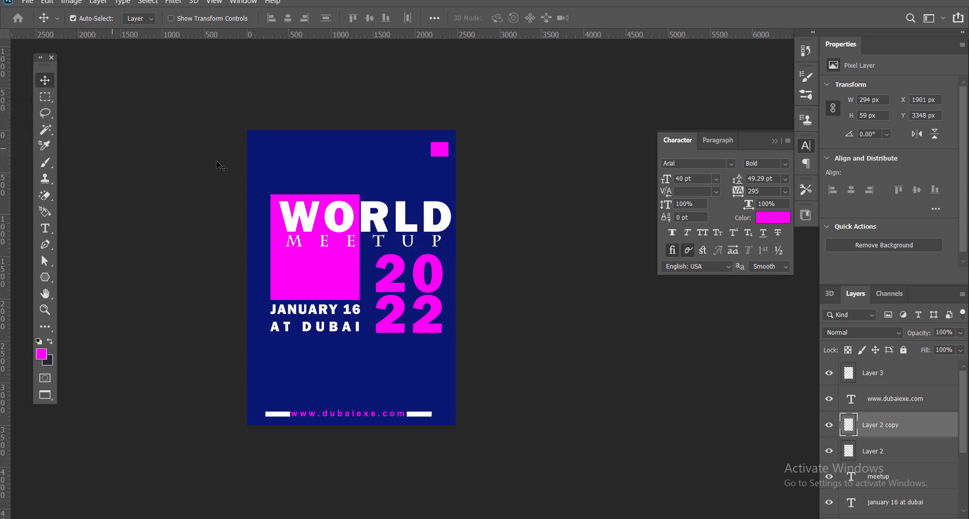
# Drag out left and right vertical guides and top and bottom horizontal guides as margins
pyautogui.moveTo(30, 163); pyautogui.dragTo(256, 187)
pyautogui.moveTo(349, 34); pyautogui.dragTo(354, 137)
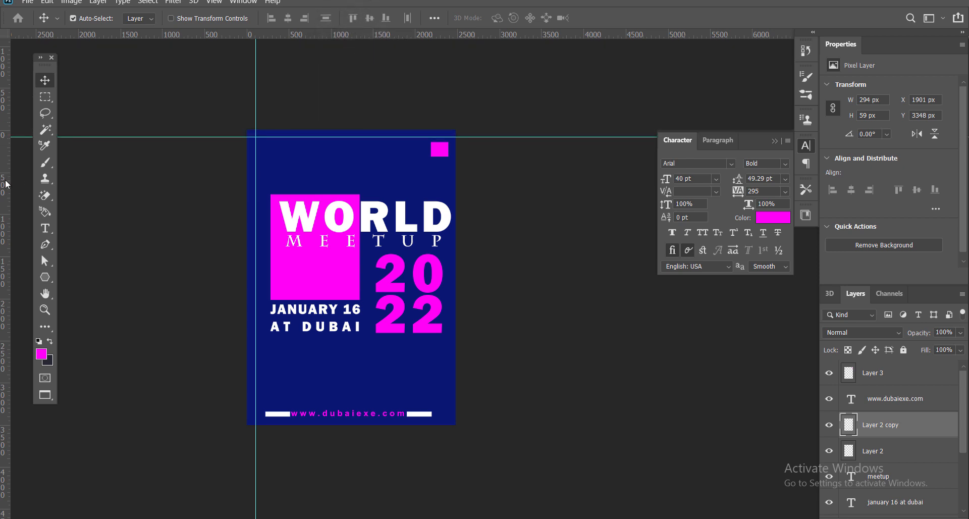
pyautogui.moveTo(5, 182); pyautogui.dragTo(449, 218)
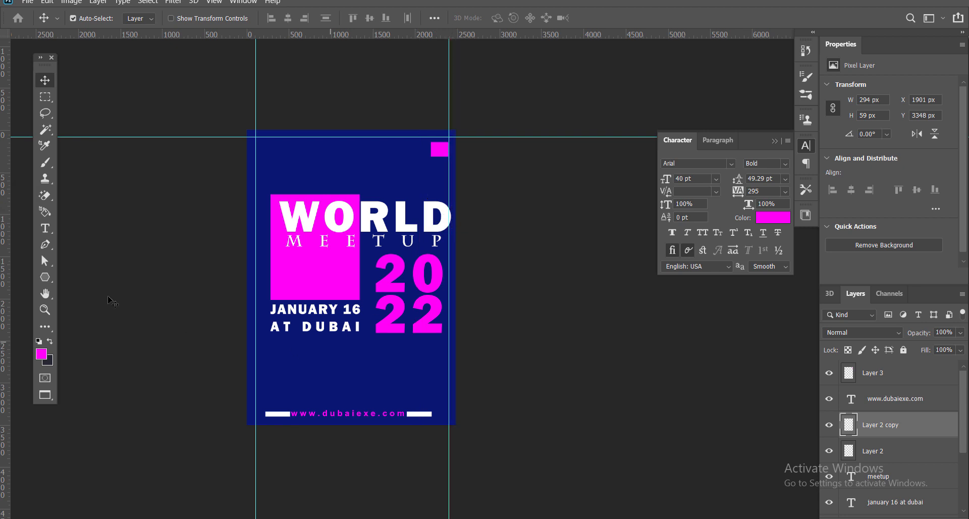
pyautogui.moveTo(314, 38); pyautogui.dragTo(348, 417)
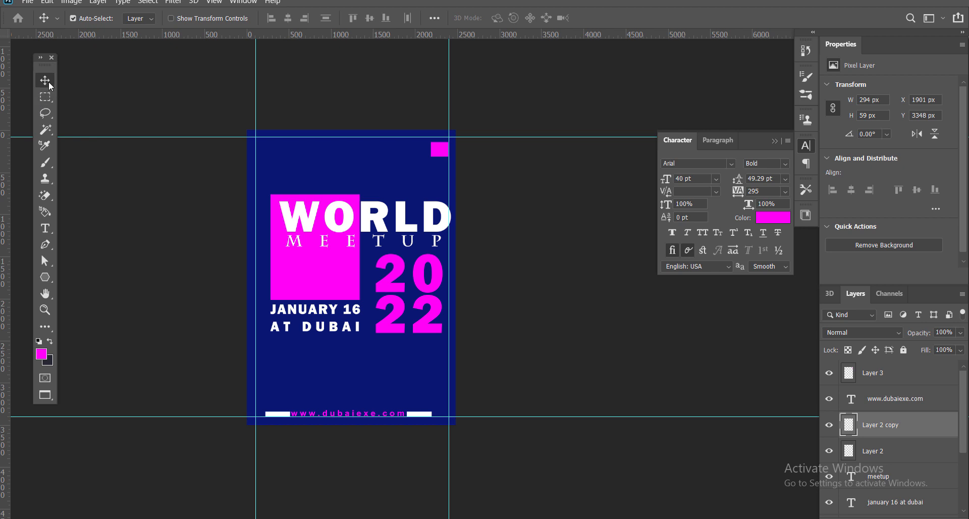
# Select the world text layer and nudge the WORLD heading left onto the right margin guide
pyautogui.rightClick(430, 212)
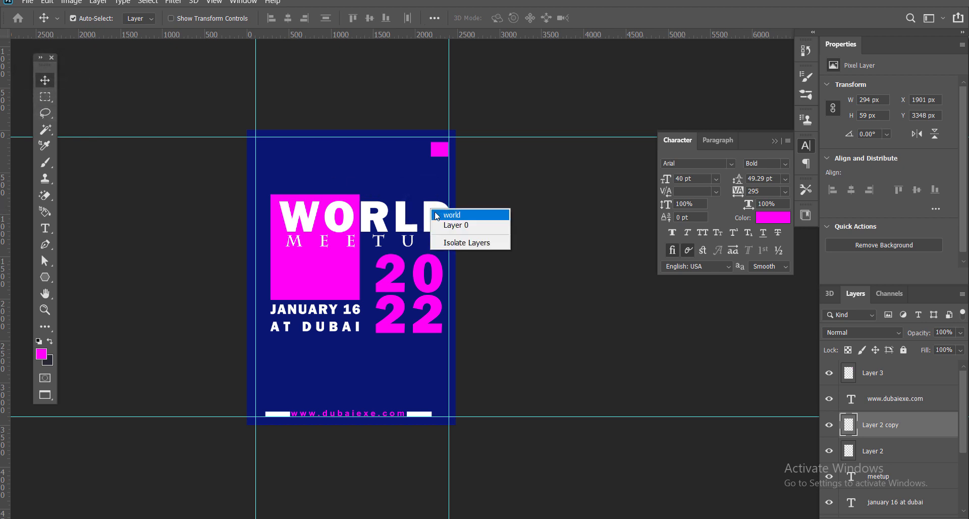
pyautogui.click(436, 214)
pyautogui.press('Left')
pyautogui.press('Left')
pyautogui.press('Left')
pyautogui.press('Left')
pyautogui.press('Left')
pyautogui.press('Left')
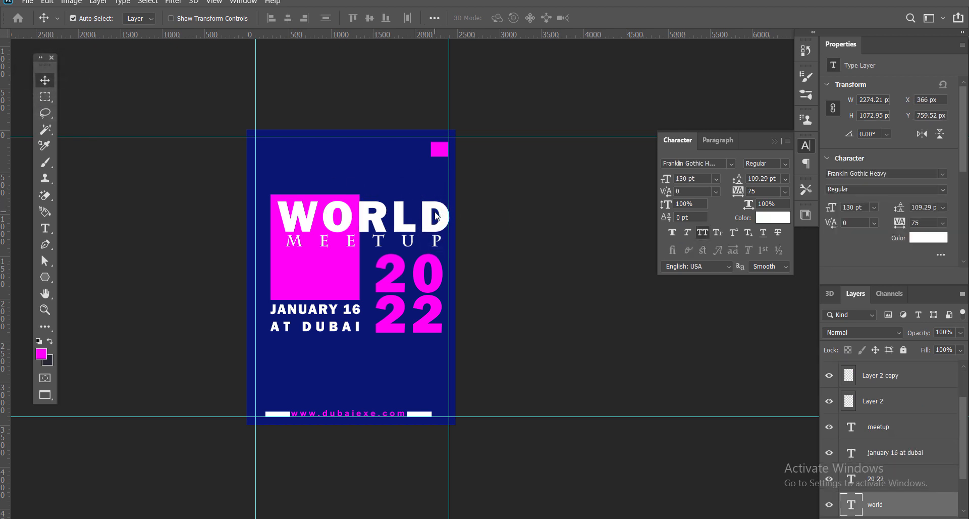